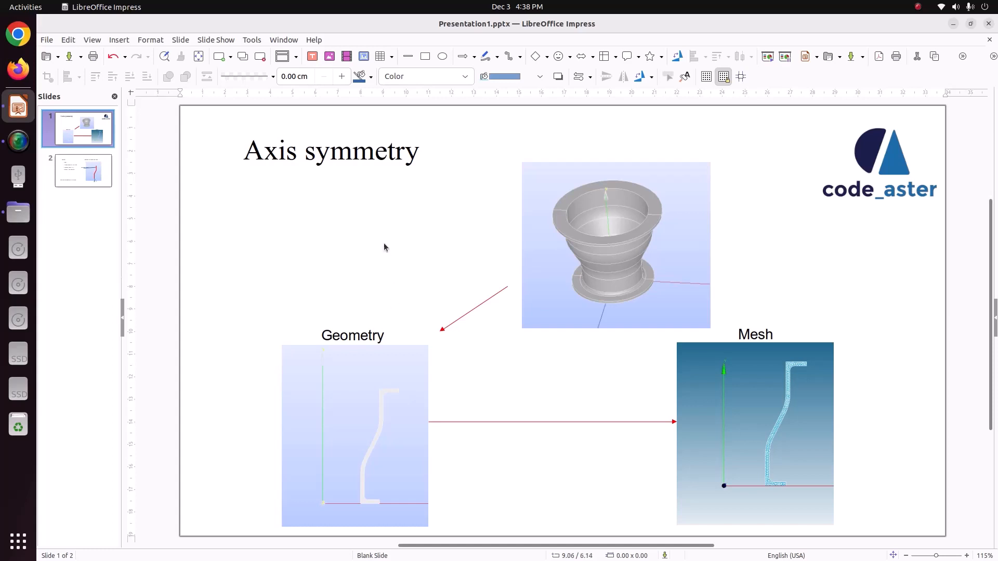
click(349, 155)
click(348, 130)
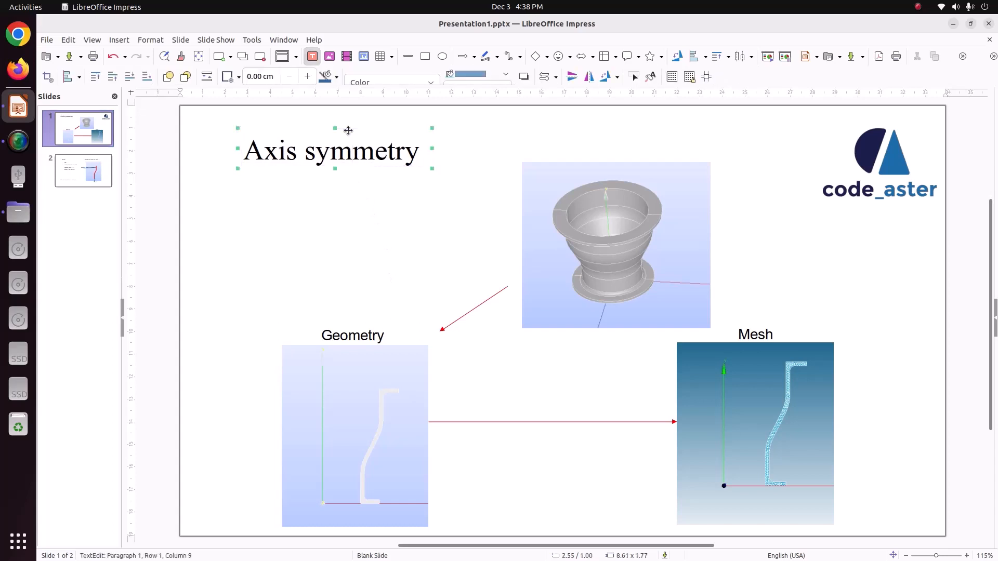
click(348, 188)
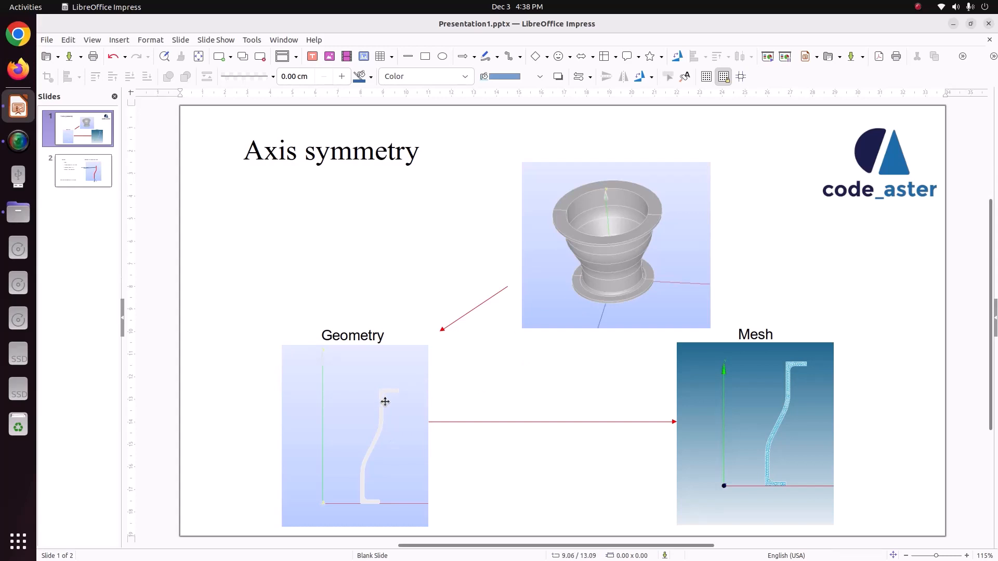
Switch to the file manager and locate Pipe_reducer.step in the Pictures/CODE_ASTER/51_axis_sym folder.
click(19, 212)
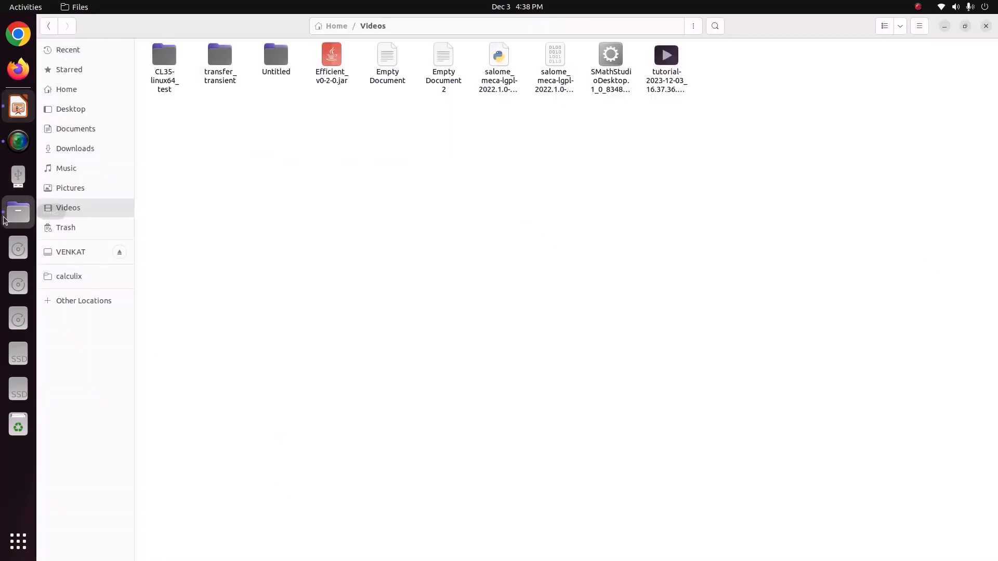
click(102, 192)
double_click(220, 83)
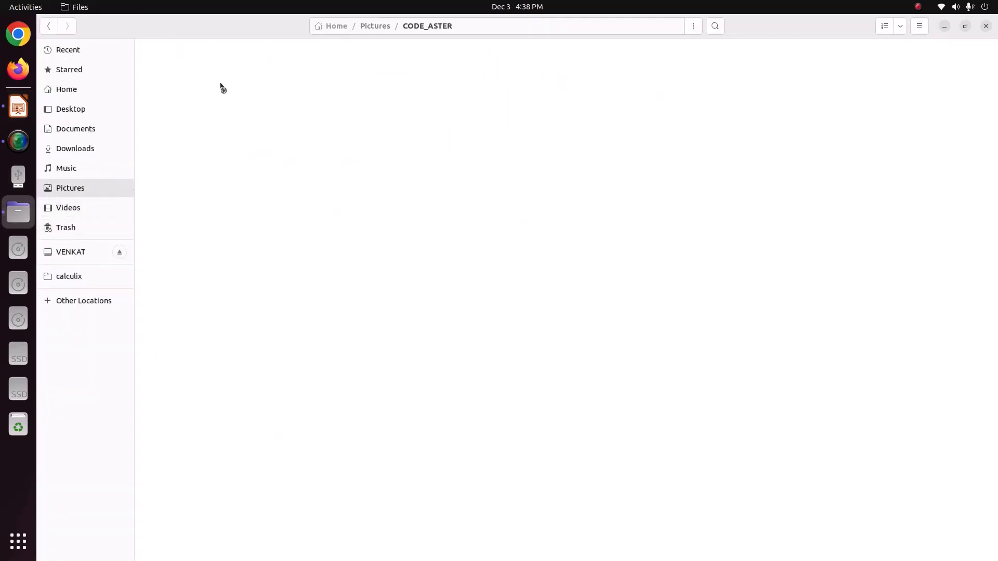
double_click(414, 62)
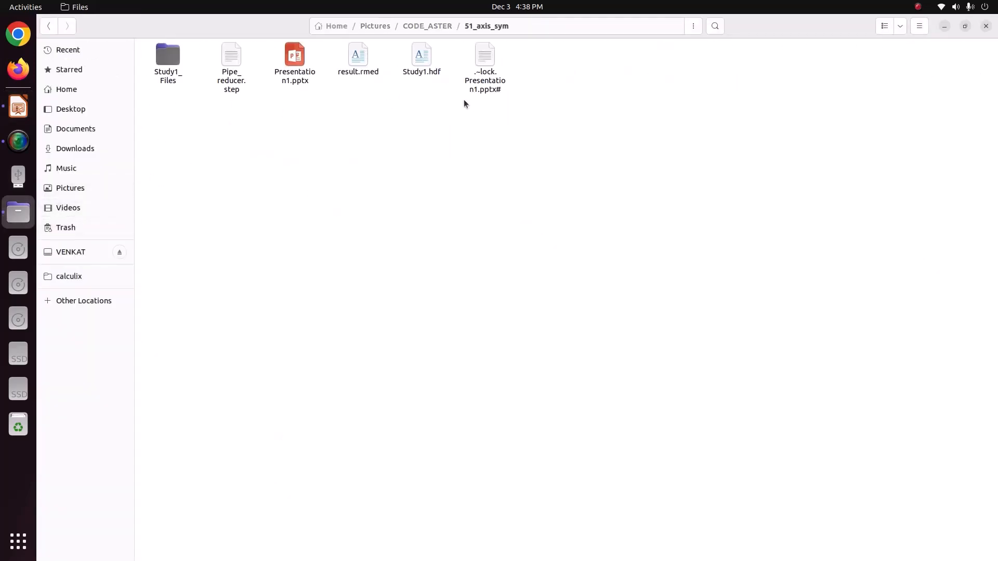
click(231, 78)
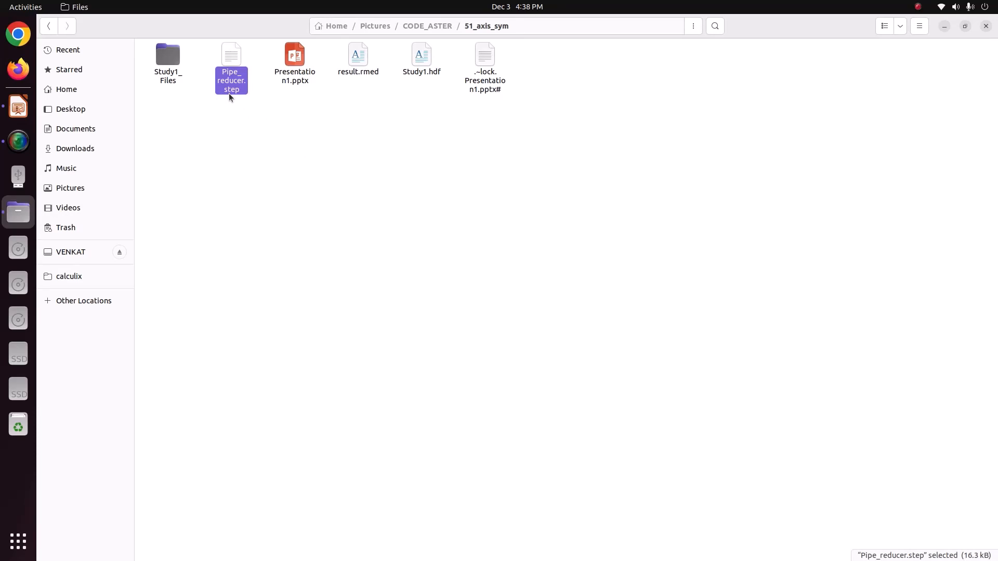
Open a terminal in the Videos folder and run ./salome_meca-lgpl-2022.1.0-1-20221225-scibian-9 --soft.
click(100, 206)
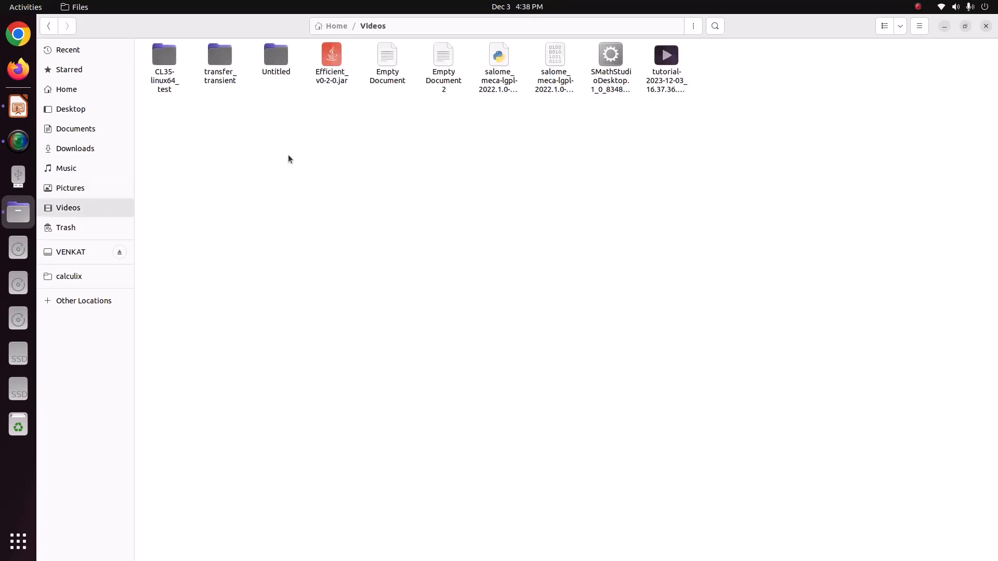
right_click(288, 155)
click(378, 225)
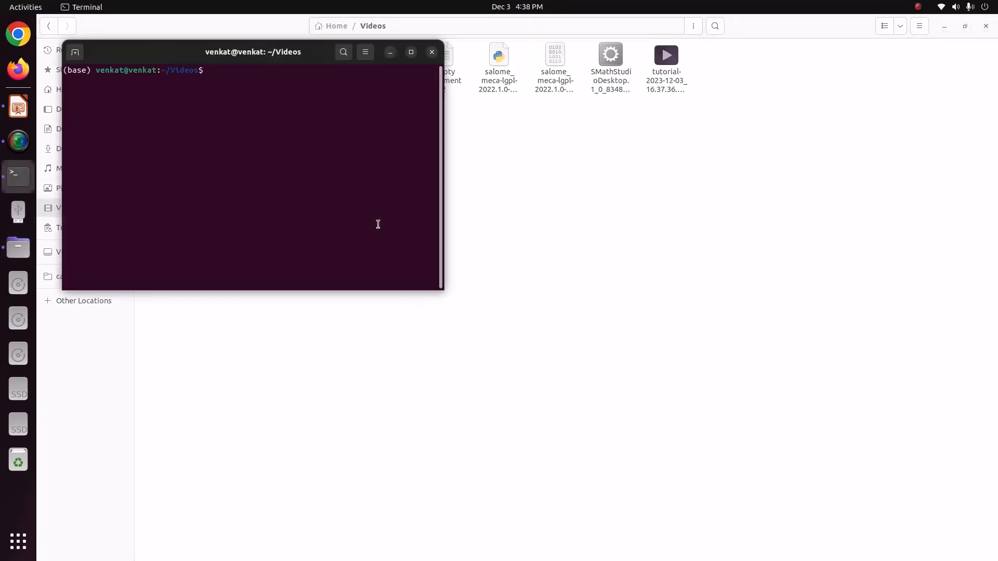
text(./salome_meca-lgpl-2022.1.0-1-20221225-scibian-9 --soft)
key(Return)
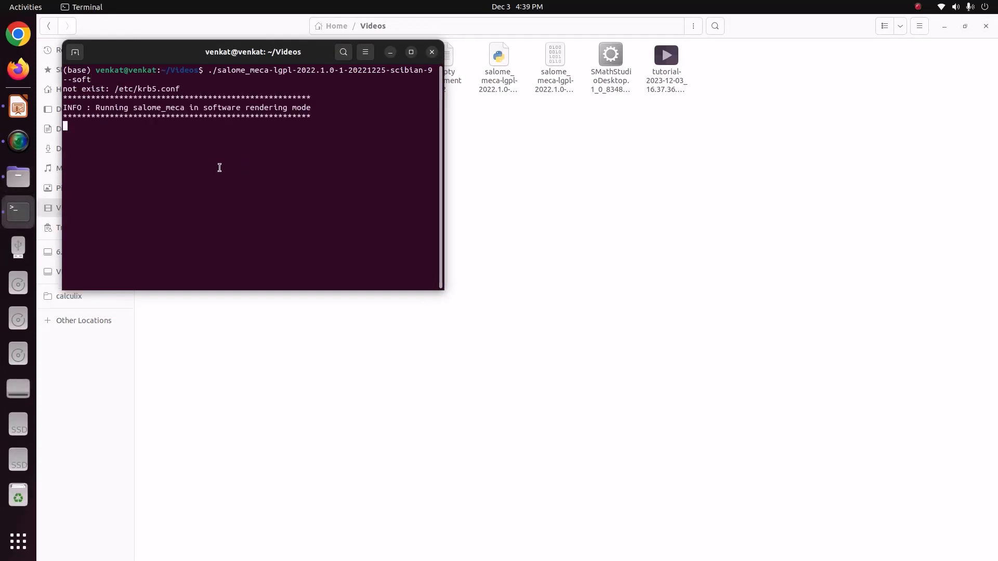
Switch to the LibreOffice Impress presentation and review the material, boundary condition and load on slide 2.
click(24, 179)
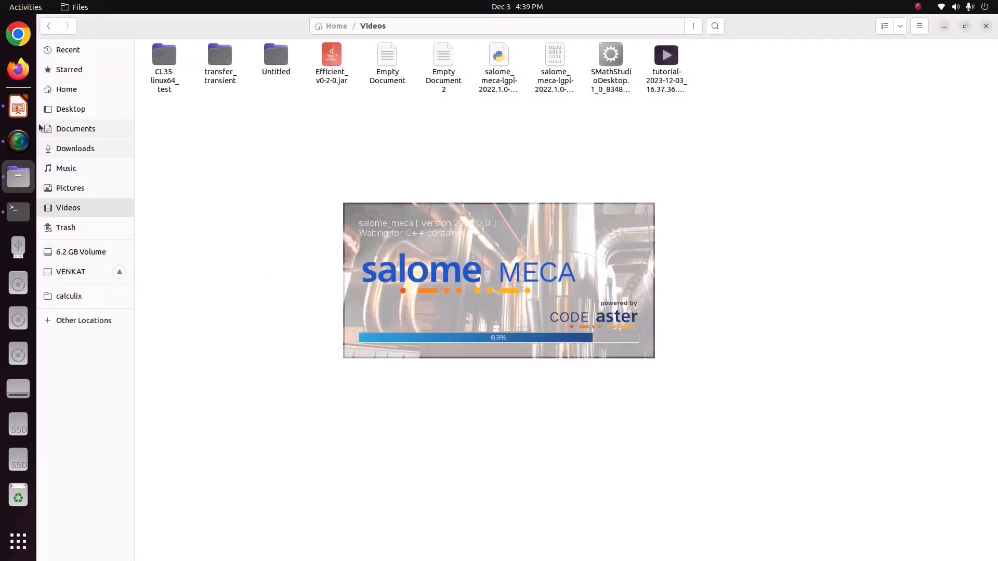
click(18, 107)
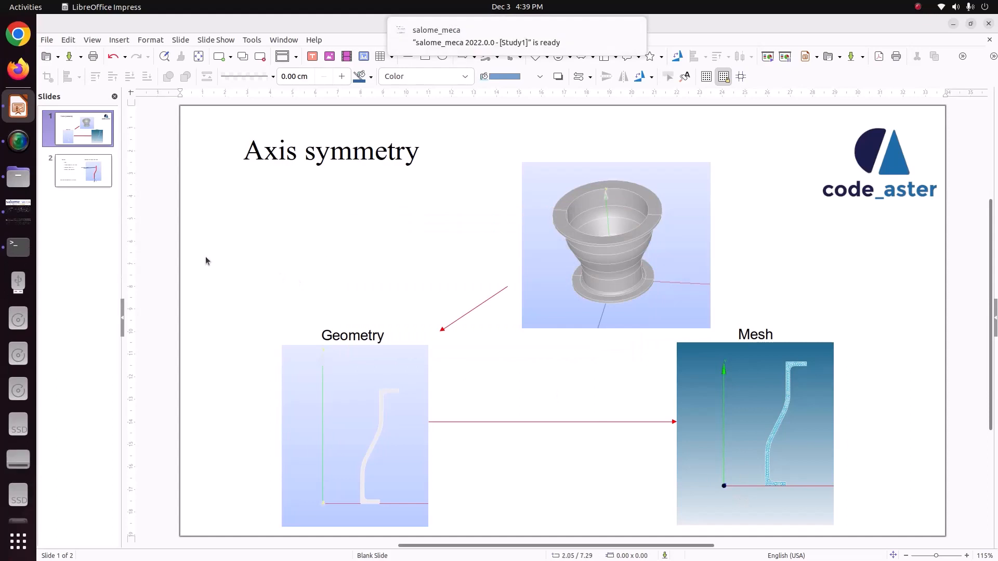
click(104, 181)
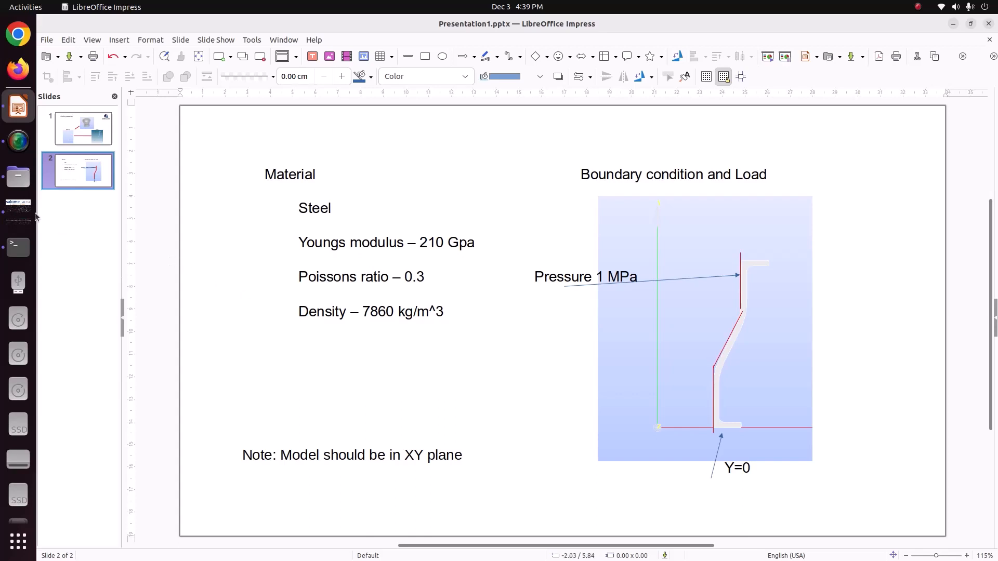
Switch to salome_meca and activate the Geometry module.
click(18, 210)
click(189, 58)
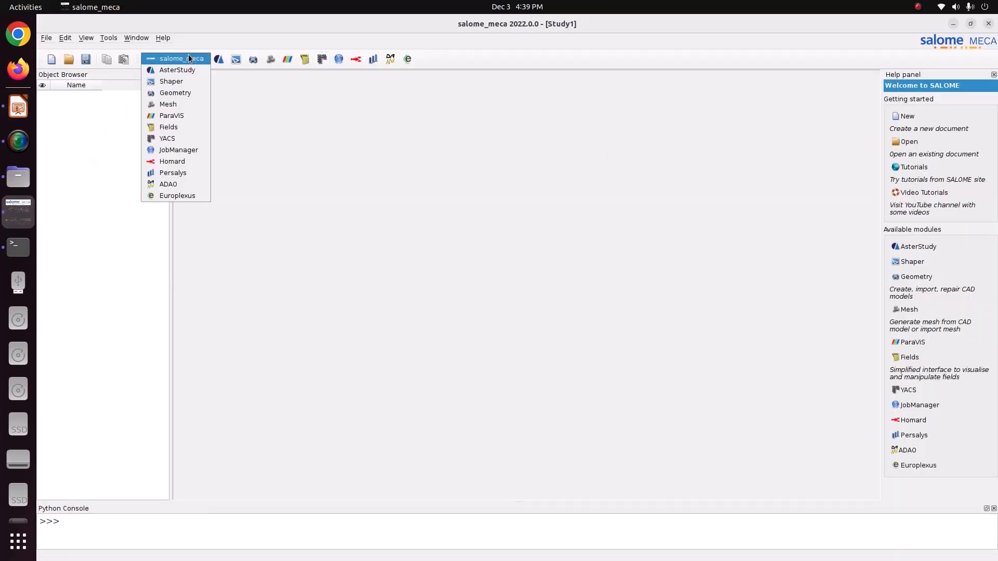
click(185, 92)
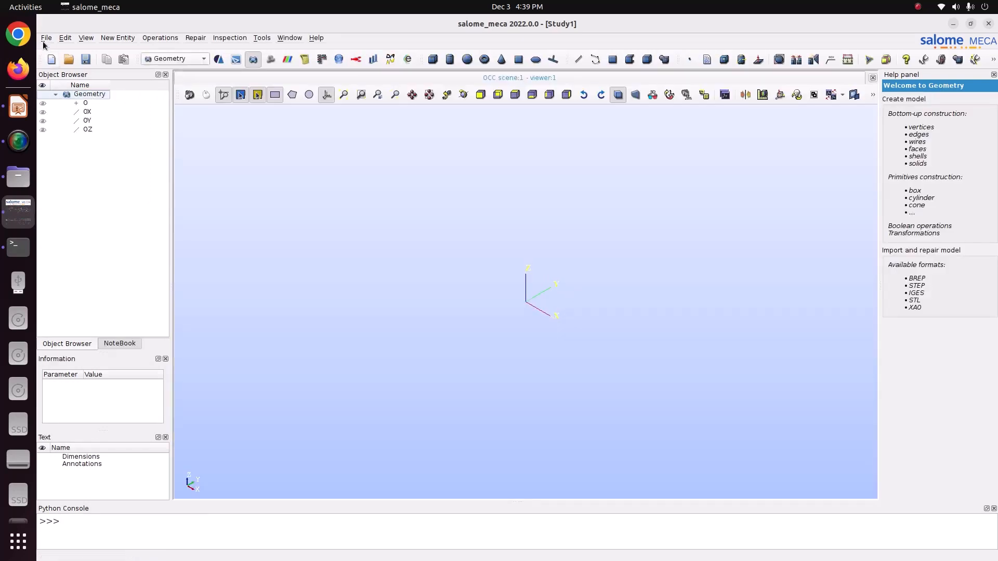
Import the STEP file Pipe_reducer.step from the Pictures/CODE_ASTER/51_axis_sym folder.
click(46, 38)
mouse_move(73, 144)
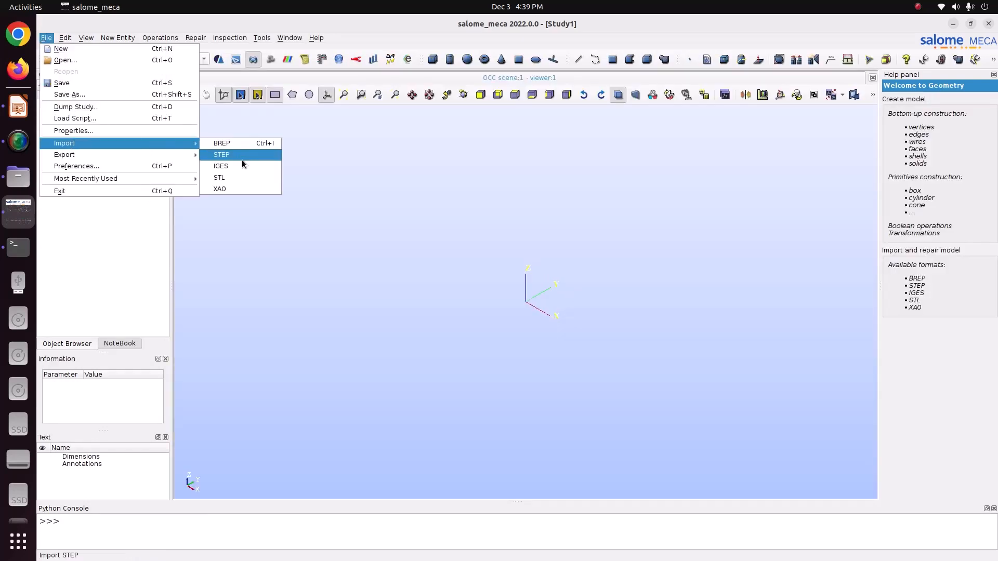
click(218, 155)
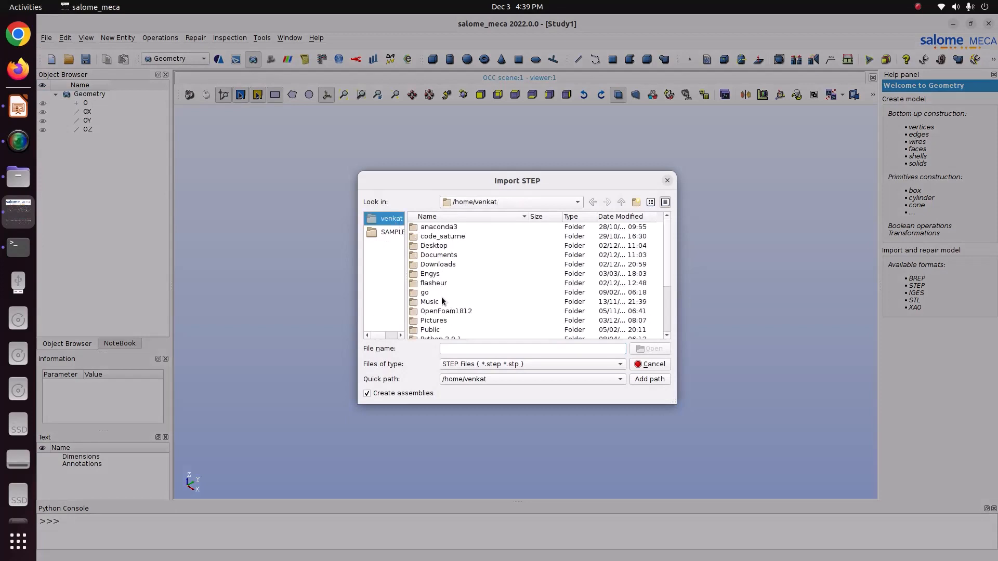
double_click(443, 320)
click(443, 238)
double_click(443, 238)
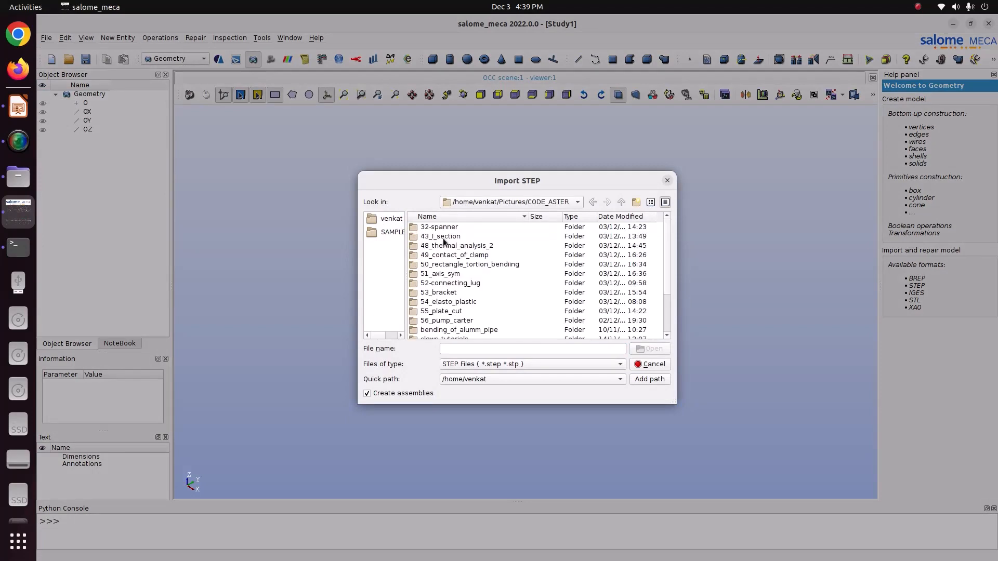
double_click(448, 275)
click(445, 240)
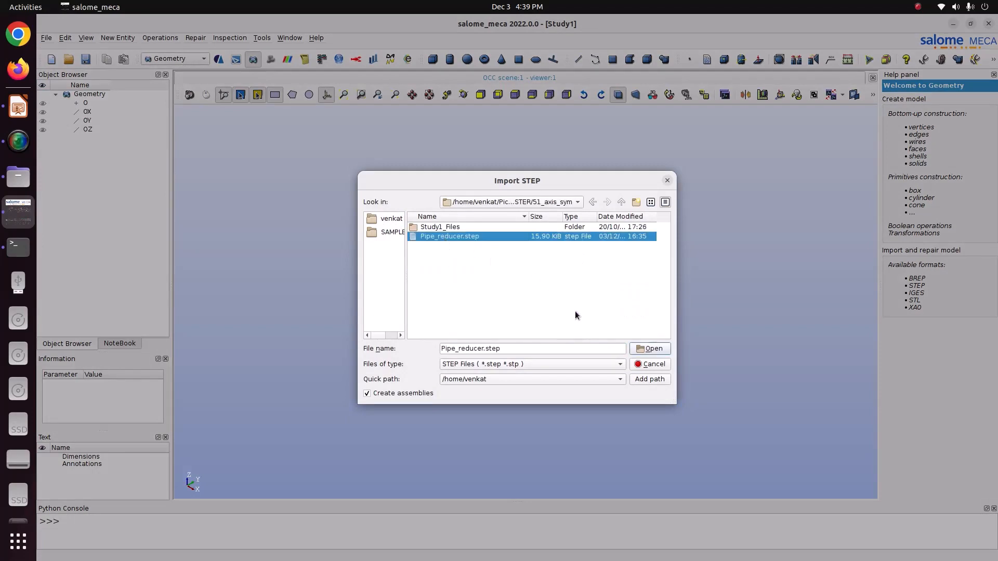
click(635, 348)
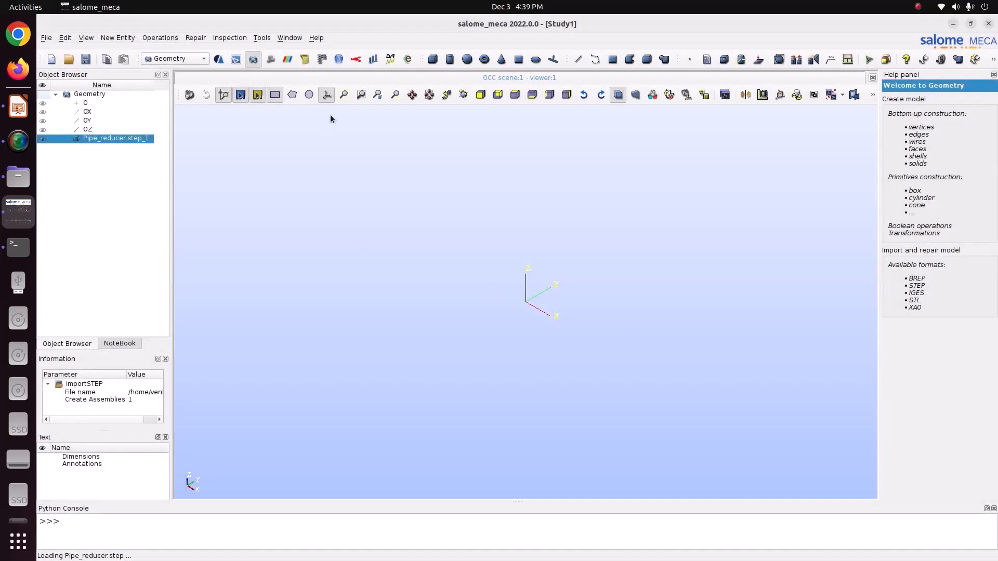
Fit the imported profile in the viewer and orient it to face the XY plane with Y pointing upward.
click(343, 96)
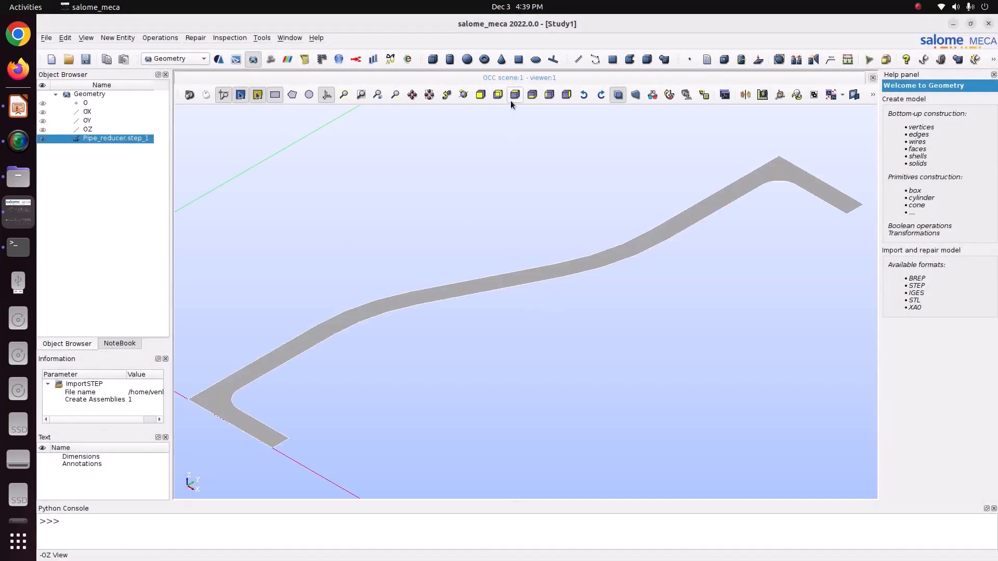
click(532, 96)
scroll(525, 205, down, 3)
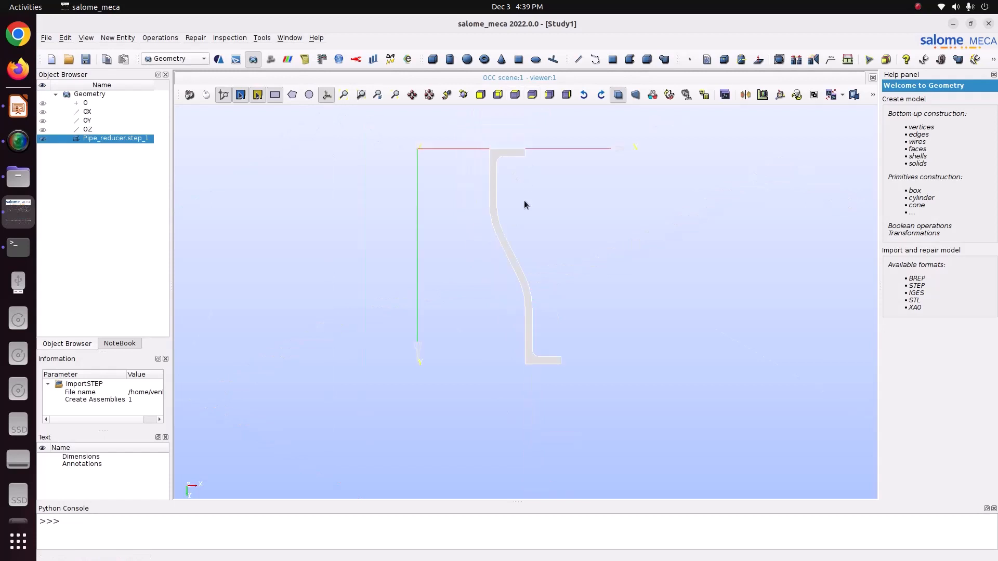
click(497, 96)
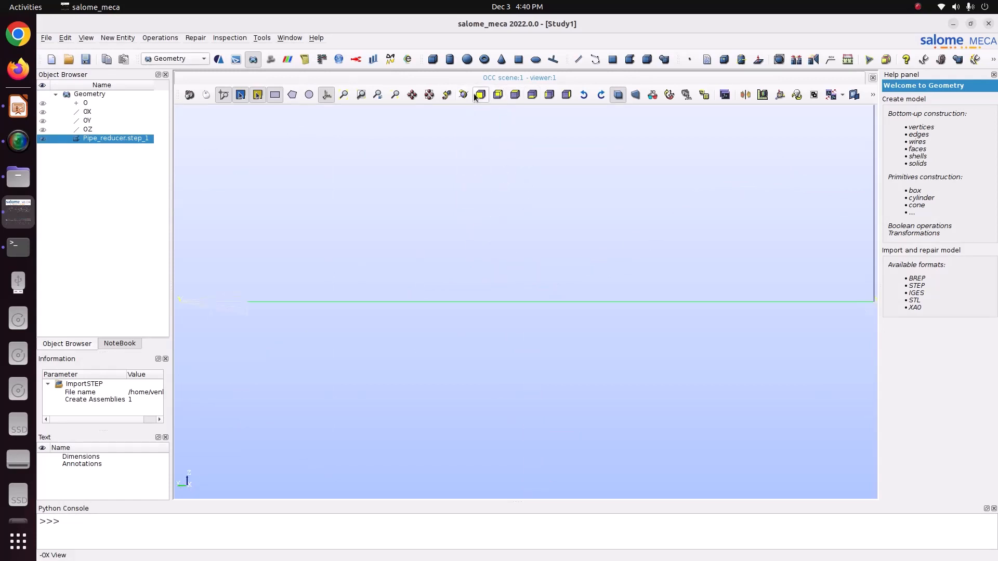
click(479, 95)
click(514, 95)
scroll(523, 216, down, 3)
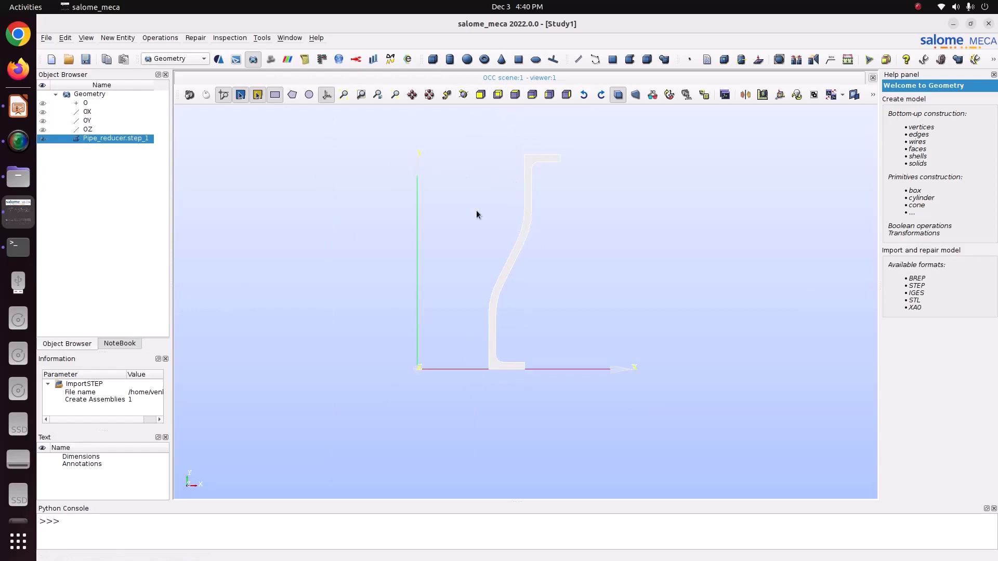
Inspect the bounding box dimensions of Pipe_reducer.step_1 without saving a result.
click(255, 92)
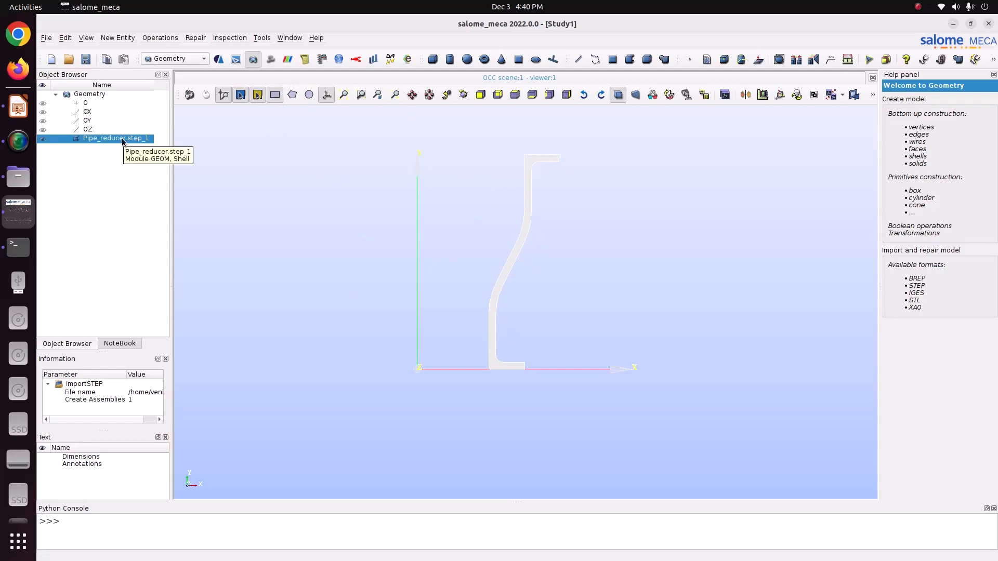
click(229, 38)
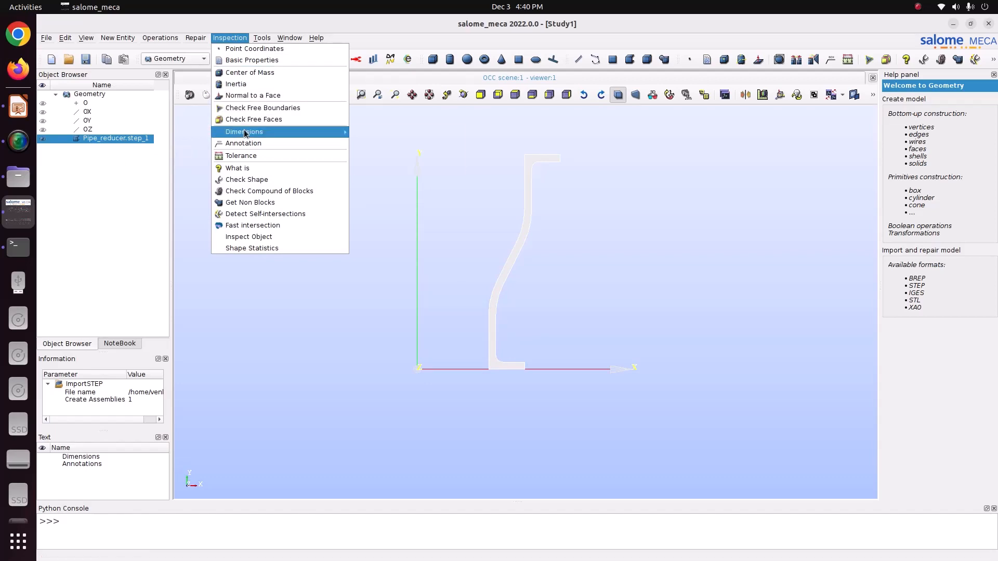
mouse_move(316, 132)
click(351, 133)
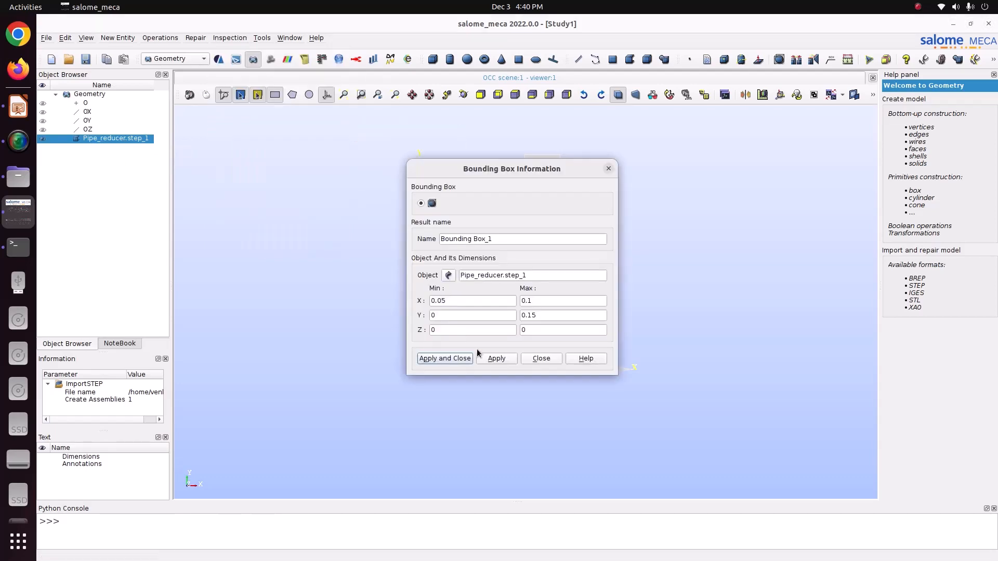
click(551, 361)
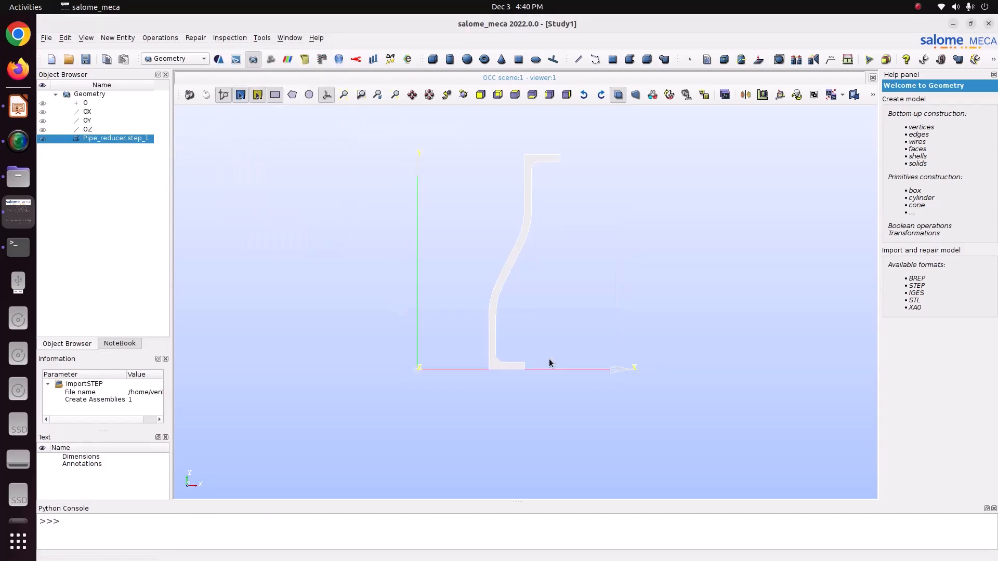
Create a face group on Pipe_reducer.step_1 that includes all of its faces, keeping the default name Group_1.
right_click(120, 139)
click(159, 165)
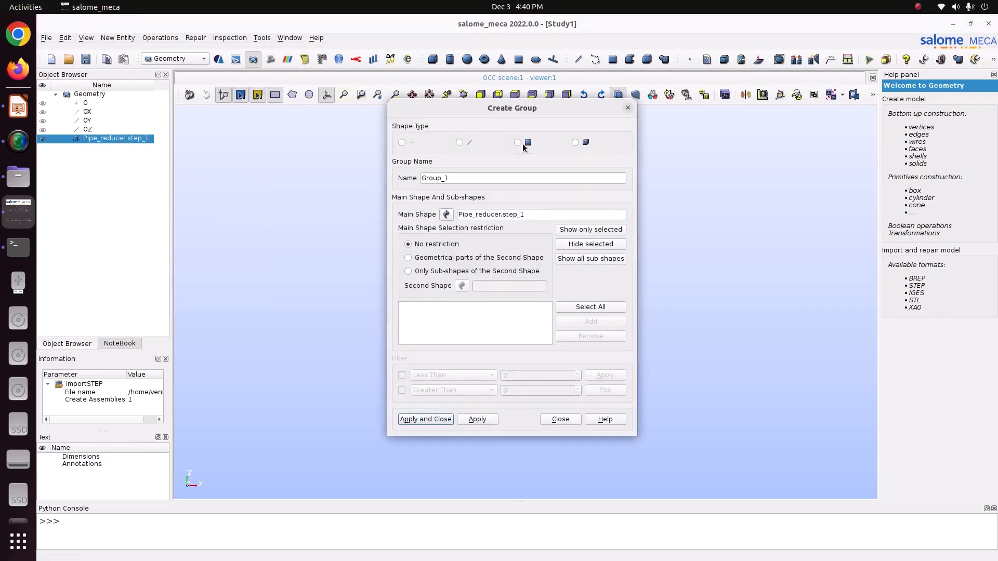
click(521, 143)
click(591, 306)
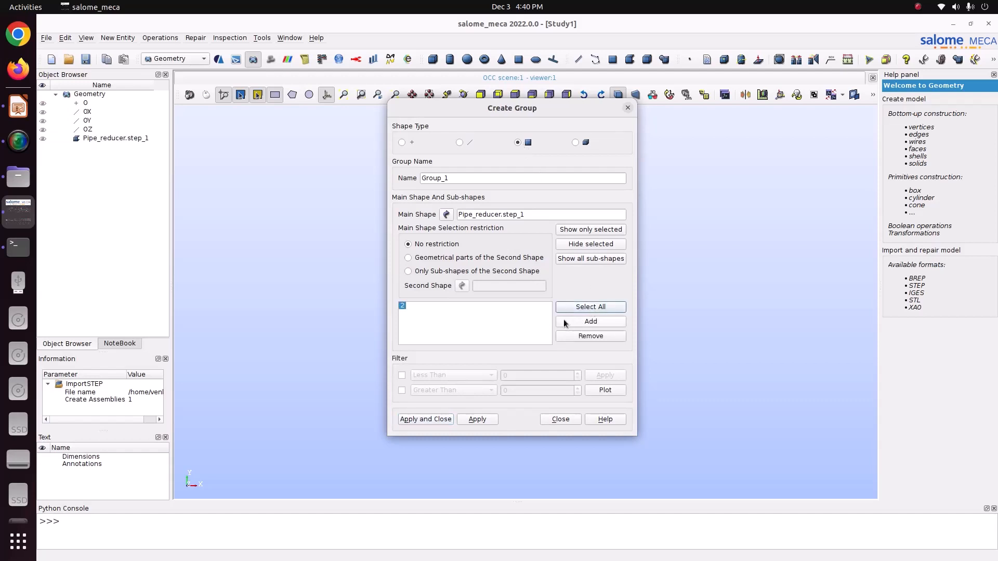
click(479, 425)
Create an edge group named Pressure from the profile's inner edges facing the Y axis, from the base to the upper flange.
click(469, 143)
drag(477, 114, 142, 108)
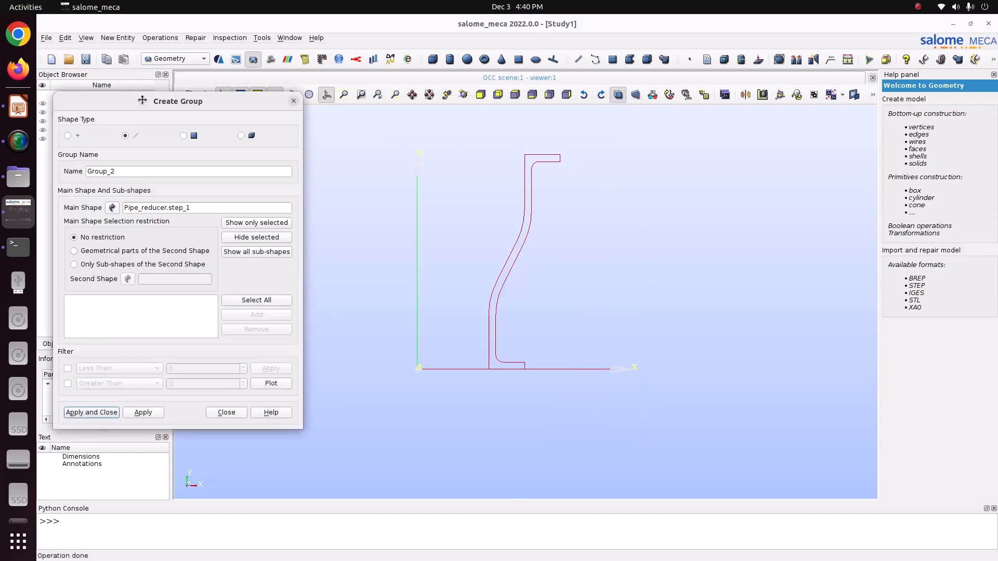
click(489, 337)
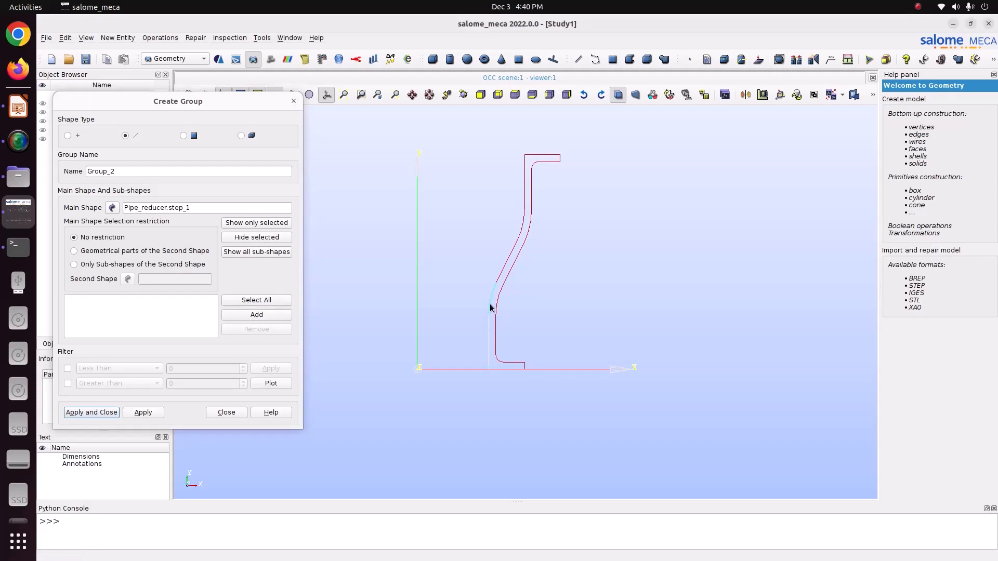
shift+click(500, 279)
shift+click(519, 235)
shift+click(525, 194)
click(271, 318)
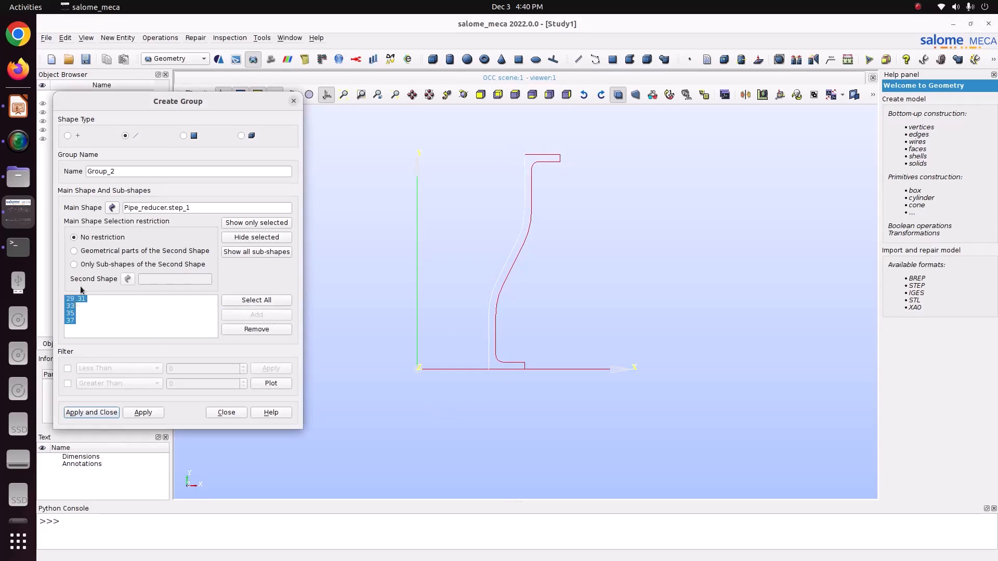
double_click(128, 171)
text(Pressure)
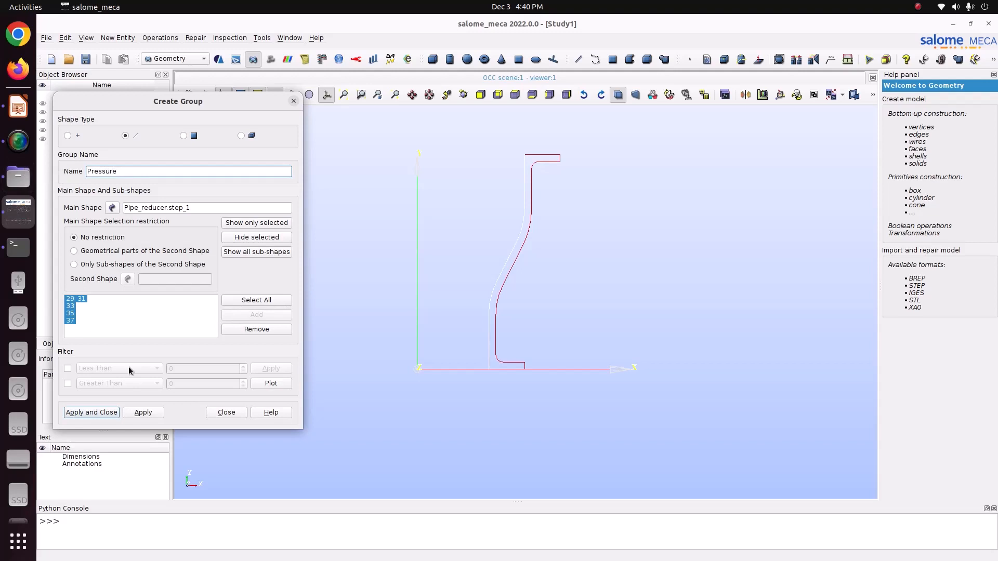
click(145, 411)
Create an edge group named Fix_y from the profile's bottom edge lying on the X axis, and finish creating groups.
scroll(503, 379, up, 2)
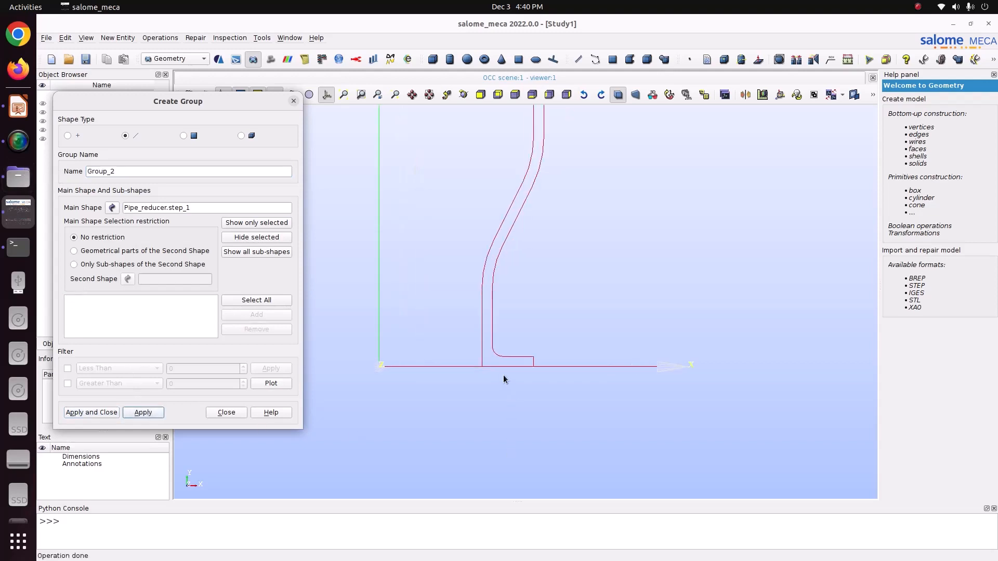
click(507, 365)
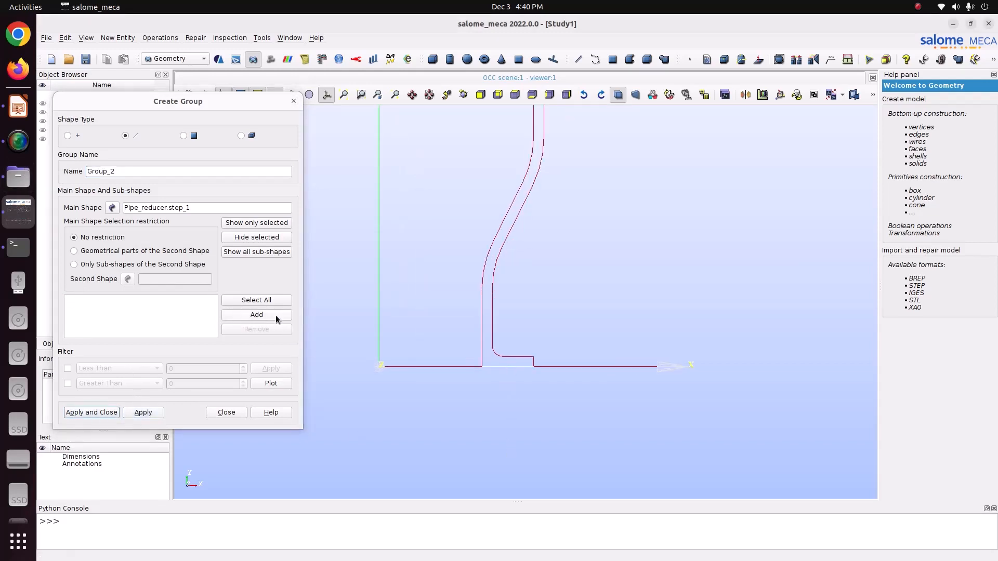
click(257, 314)
double_click(153, 166)
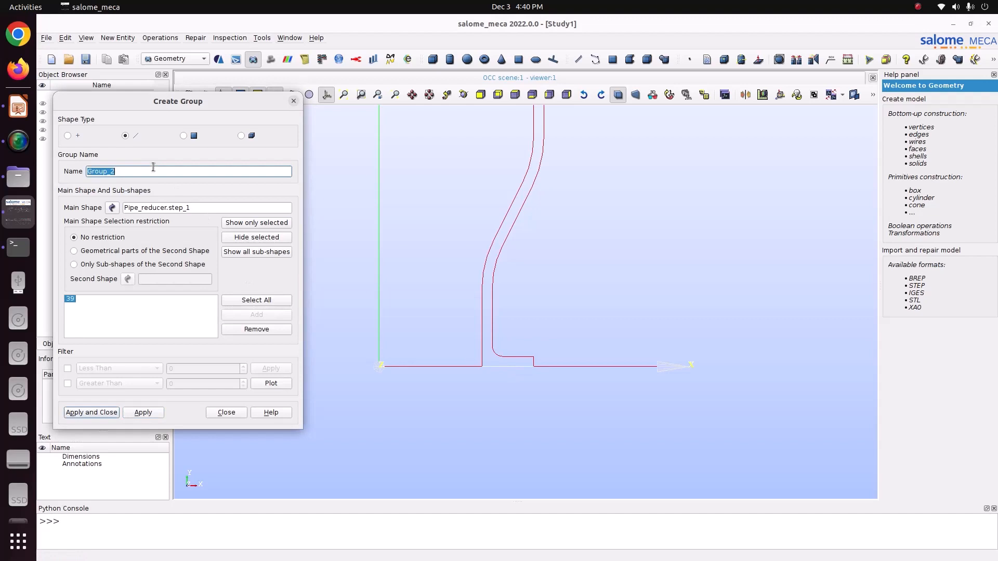
text(Fix_y)
click(151, 412)
drag(208, 103, 310, 98)
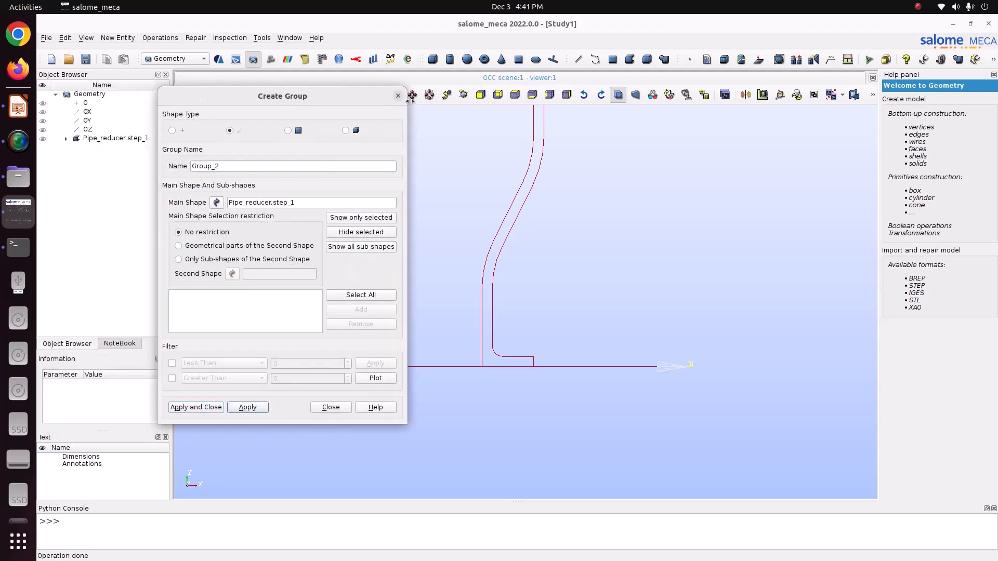
click(394, 97)
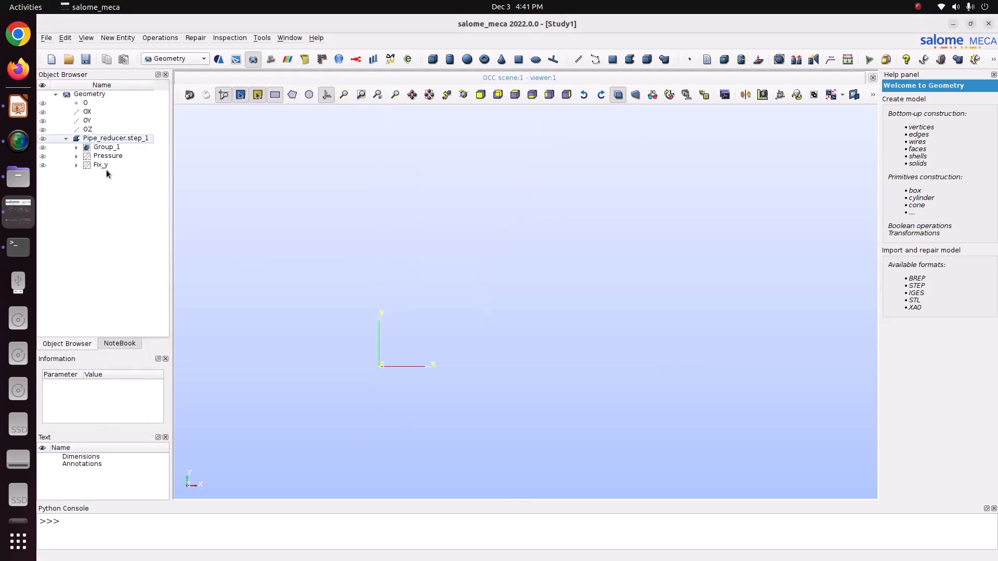
Save the study under the file name Study2.
click(86, 59)
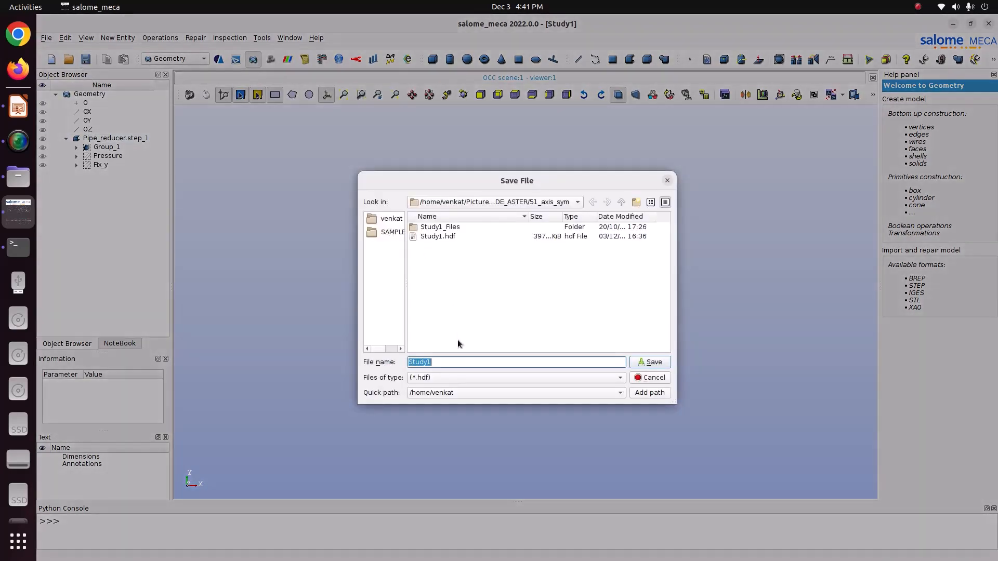
click(442, 360)
key(BackSpace)
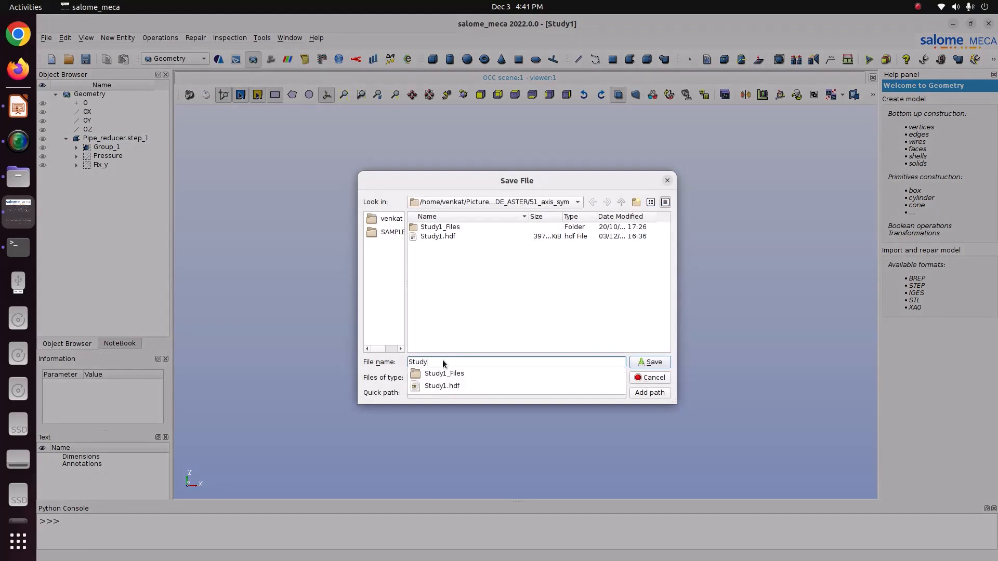
text(2)
key(Return)
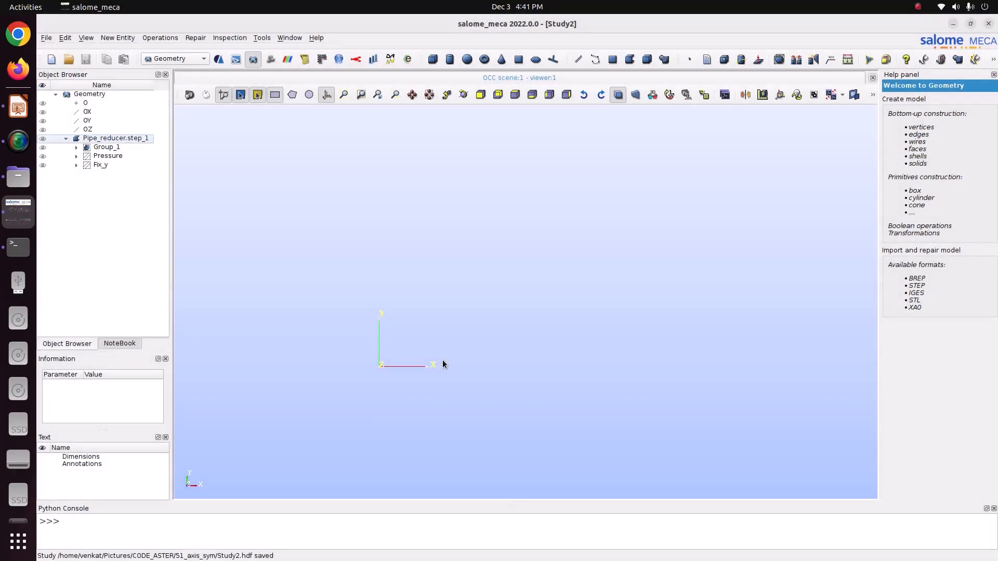
In the Mesh module, start a mesh on Pipe_reducer.step_1 using the NETGEN 1D-2D algorithm.
click(173, 59)
key(Escape)
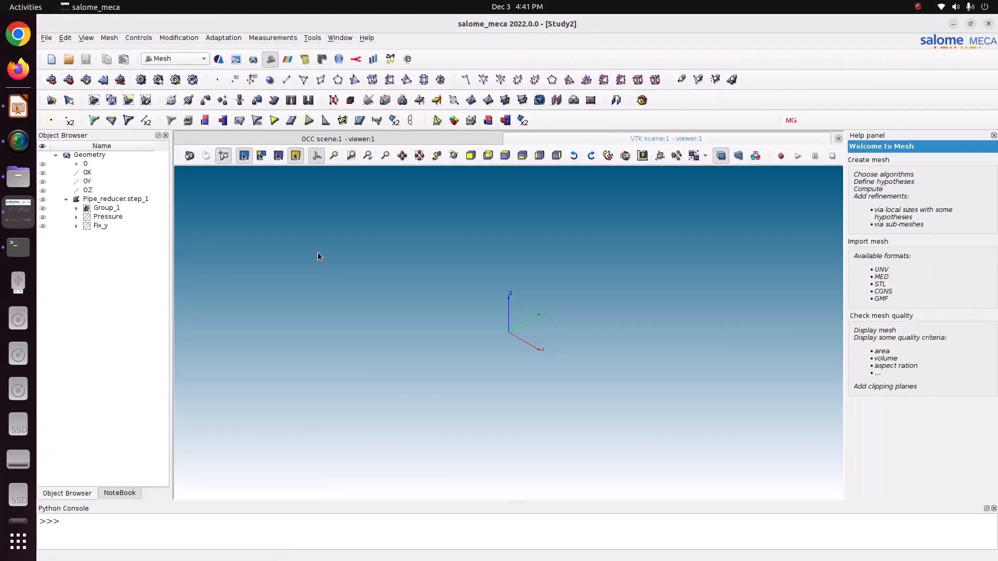
click(122, 200)
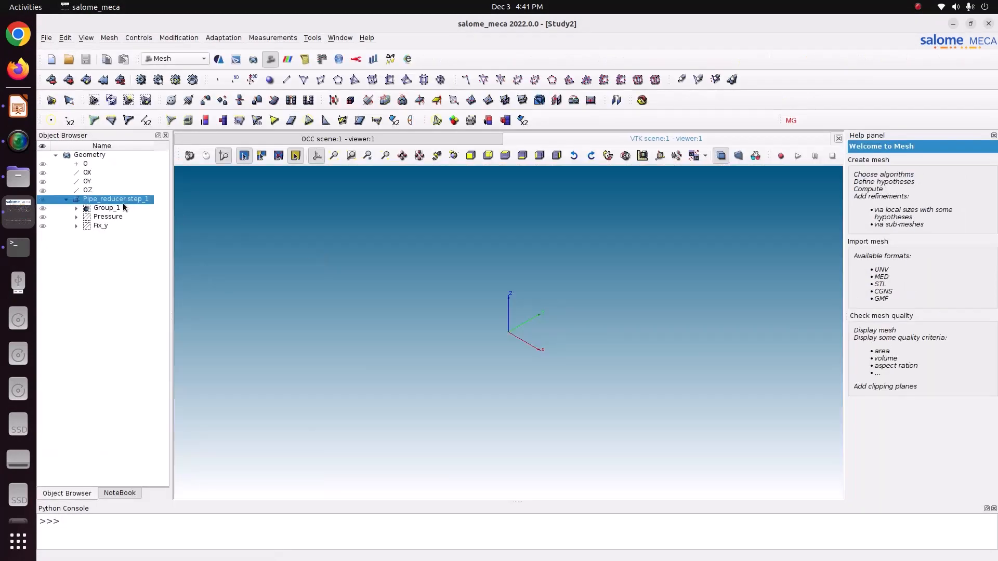
click(110, 38)
click(117, 50)
click(515, 260)
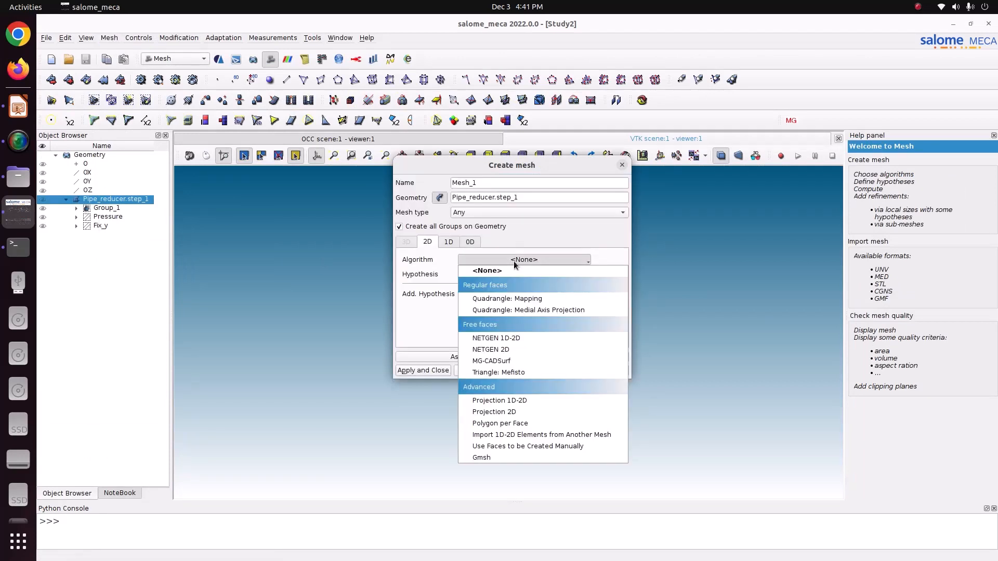
click(513, 338)
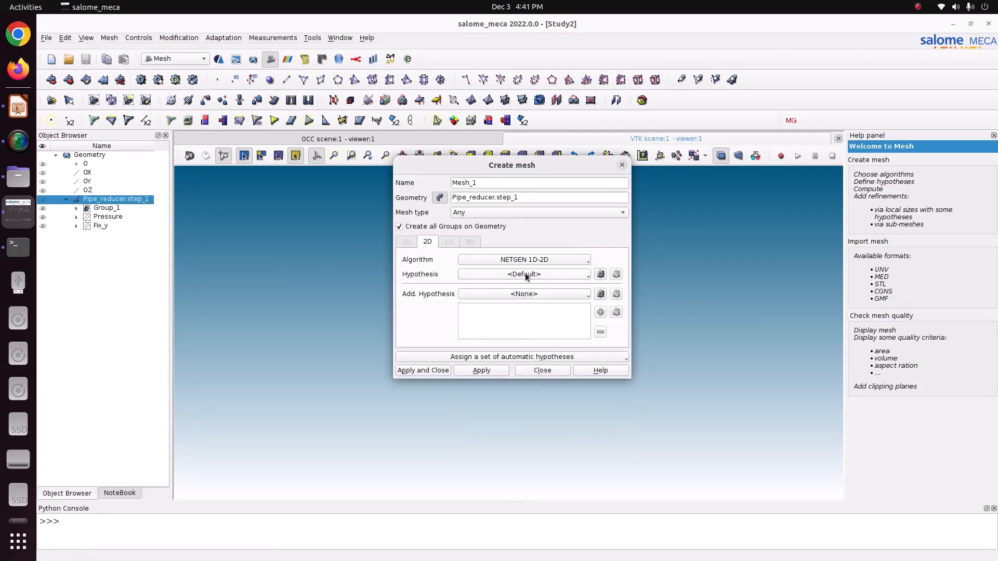
Assign a NETGEN 2D Simple Parameters hypothesis with a local length of 0.001 and create the mesh definition.
click(600, 274)
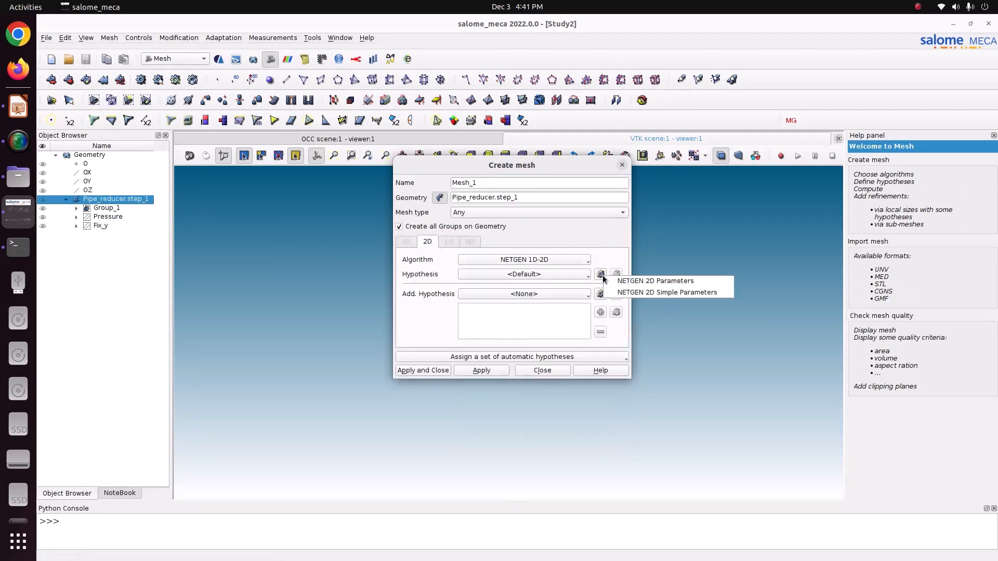
click(651, 293)
click(484, 245)
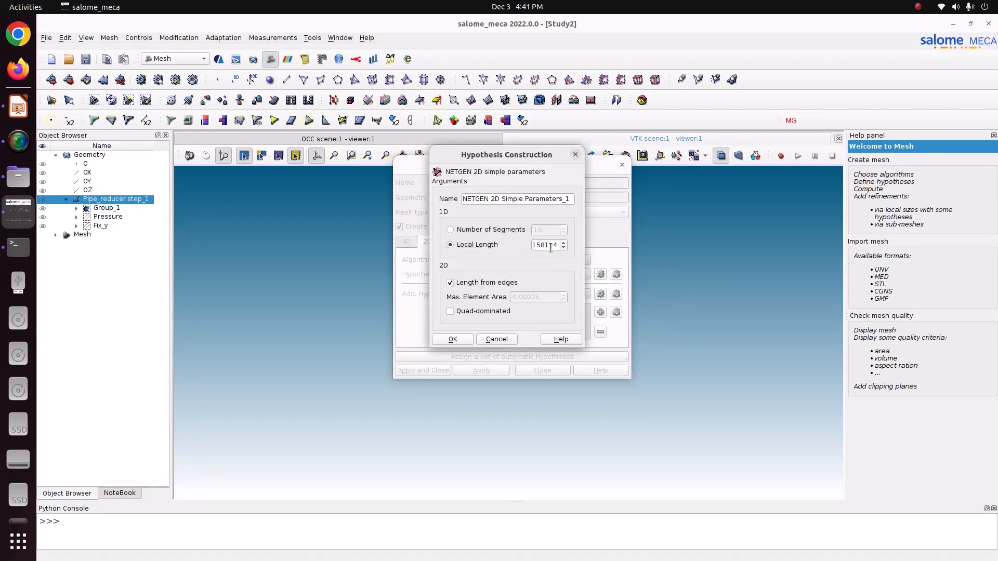
drag(558, 245, 464, 234)
text(0.001)
click(460, 341)
click(433, 370)
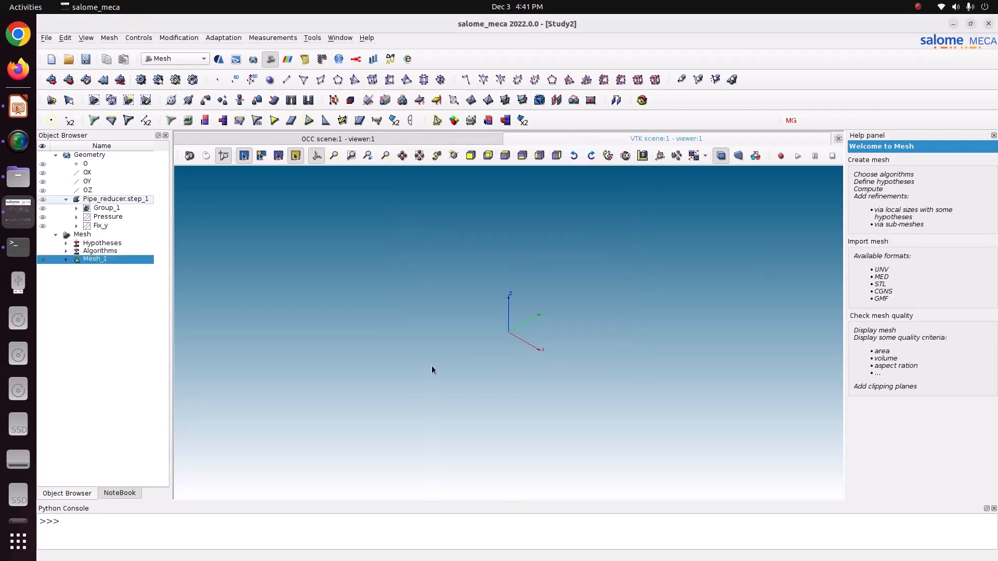
Compute Mesh_1, viewing the result facing the XY plane, and save the study.
right_click(131, 265)
click(169, 312)
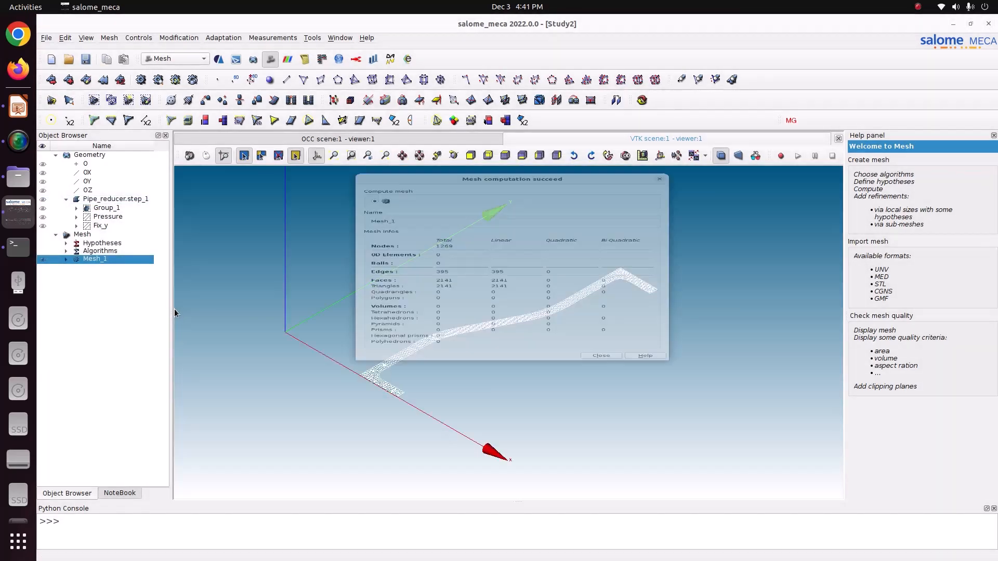
click(603, 423)
click(503, 157)
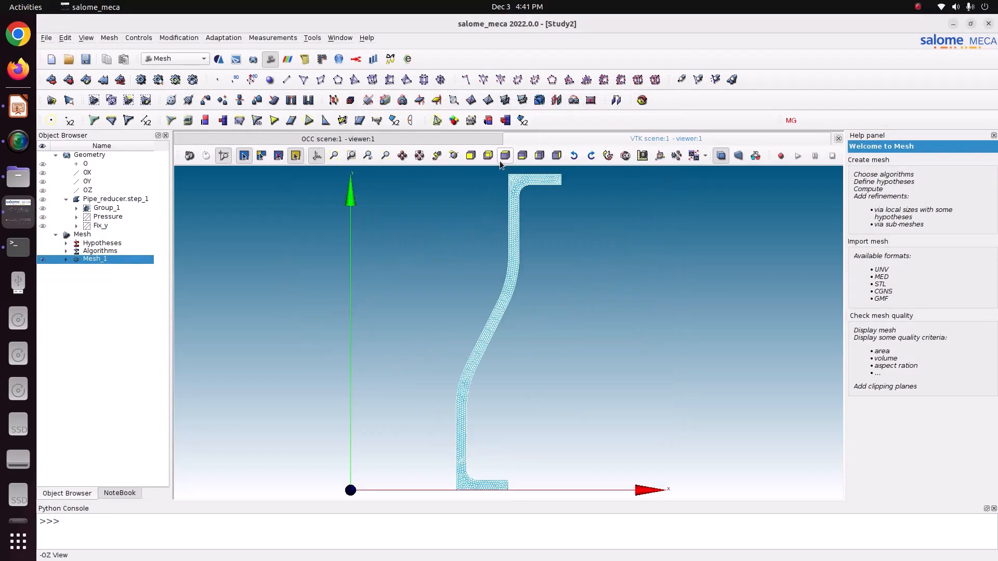
scroll(451, 478, up, 10)
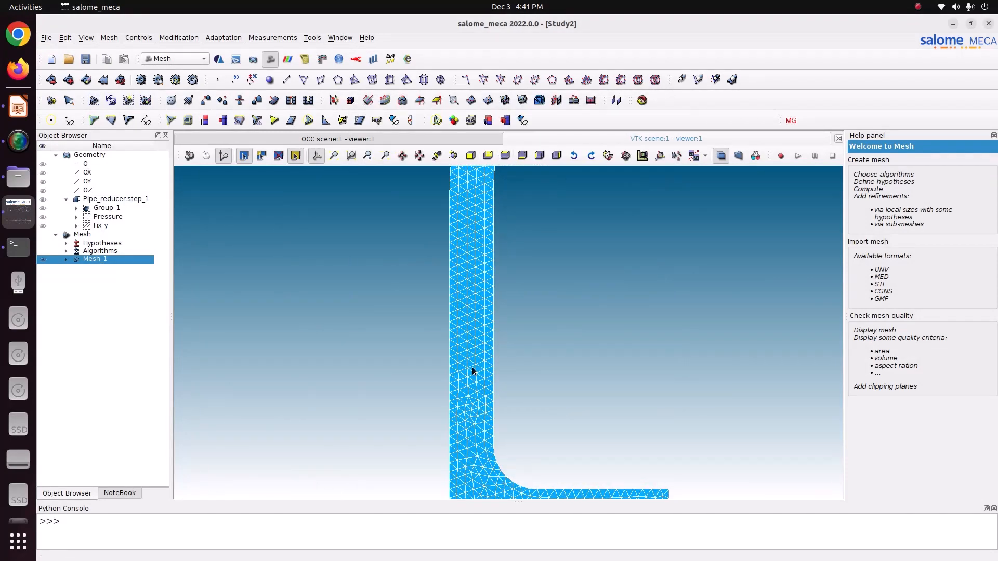
scroll(543, 385, down, 3)
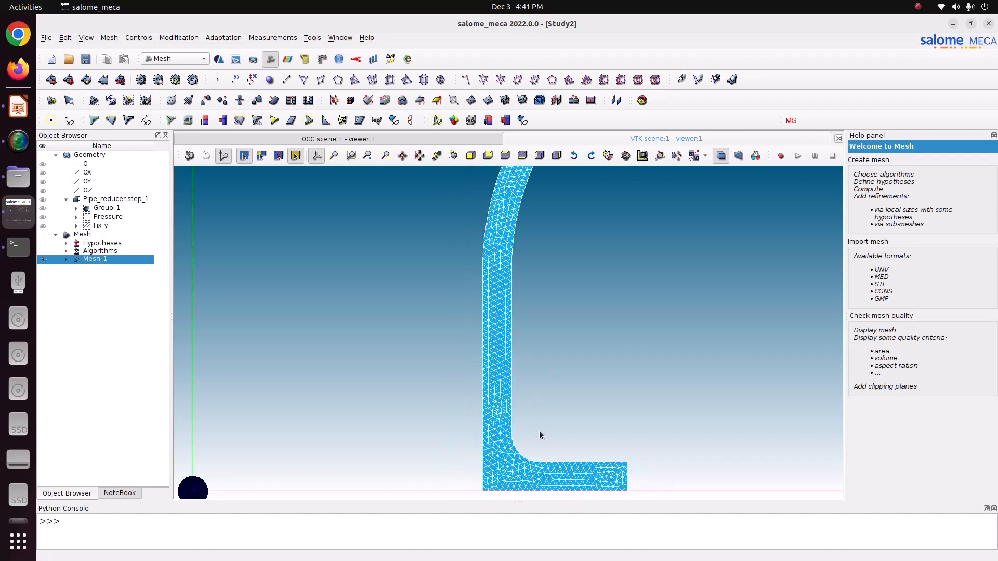
scroll(538, 431, down, 4)
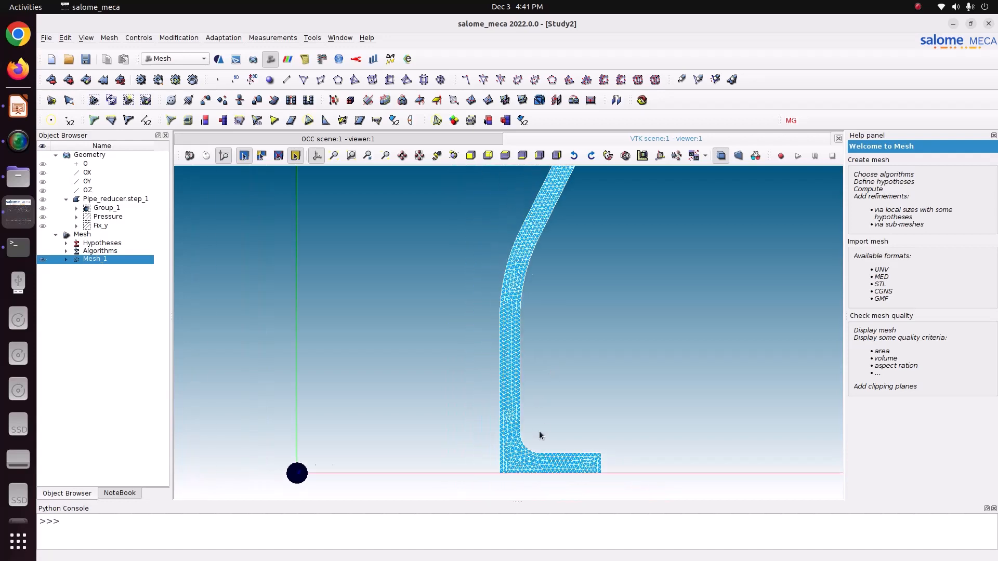
click(85, 60)
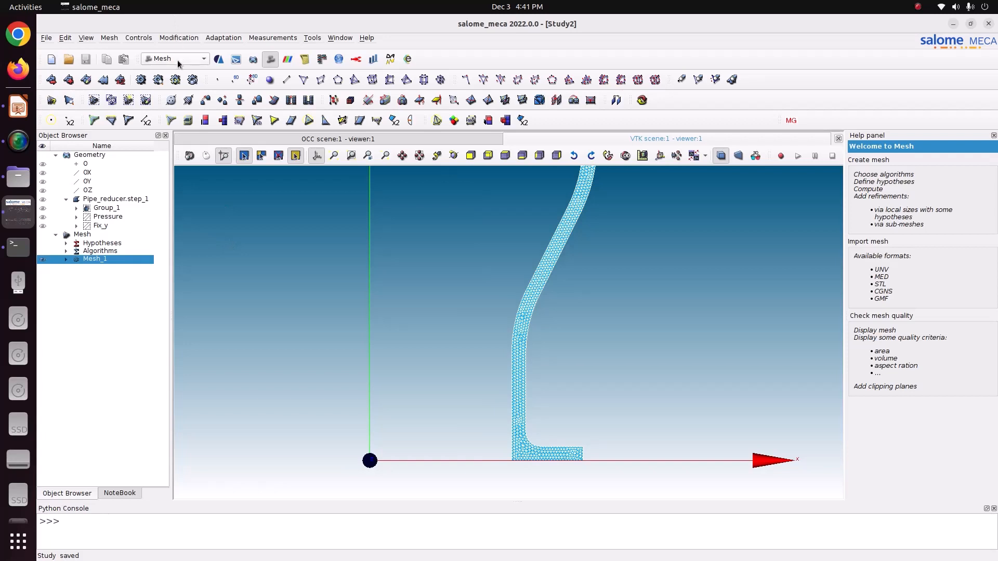
Examine the Pressure and Fix_y edge groups of Mesh_1 by displaying each one alone with the full mesh hidden.
click(70, 266)
click(66, 259)
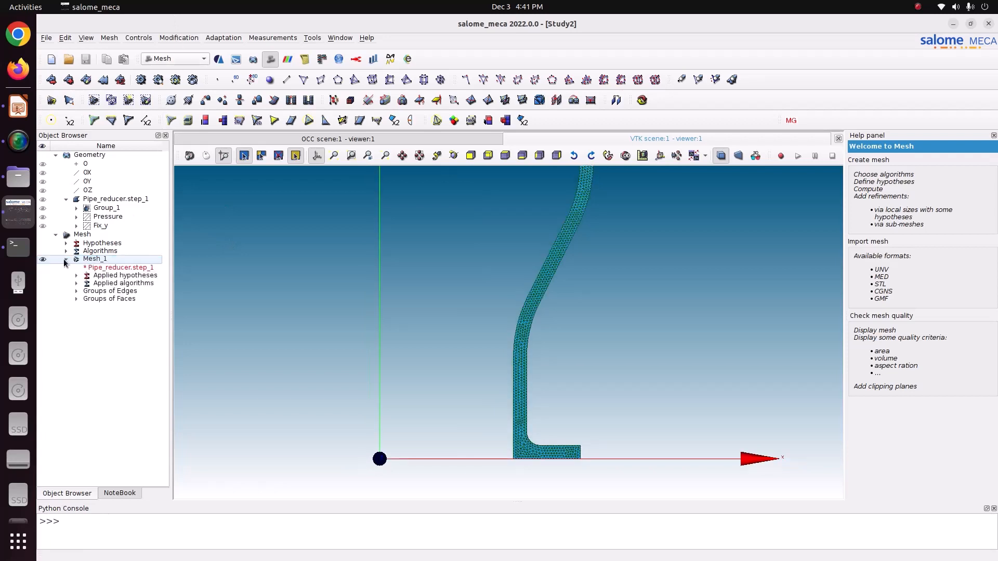
click(77, 291)
click(76, 316)
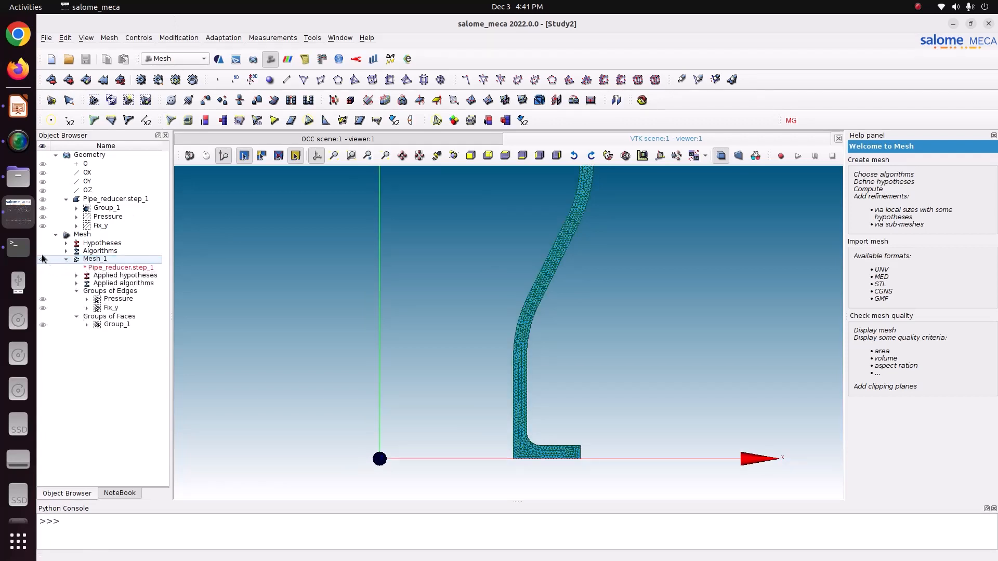
click(43, 258)
click(43, 301)
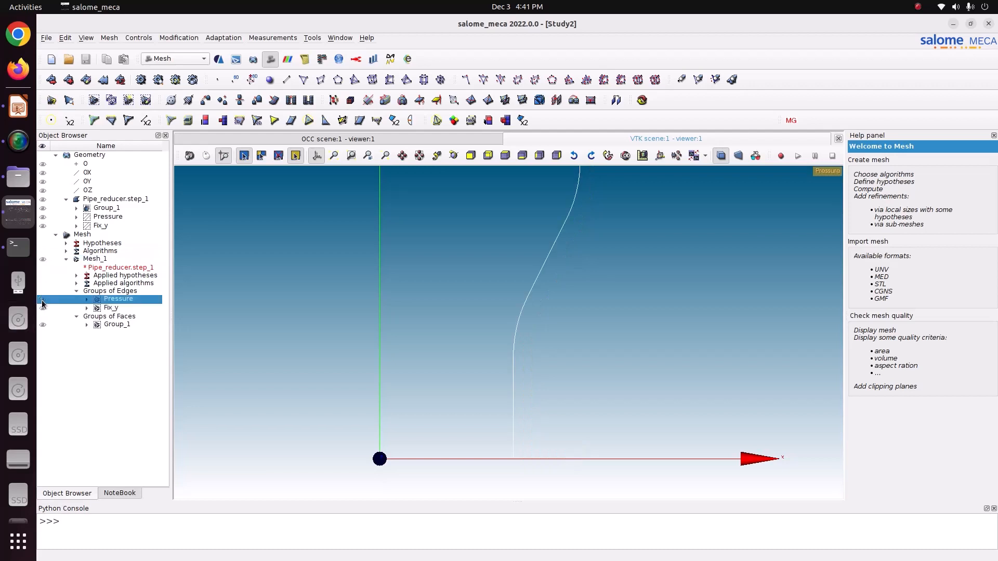
scroll(562, 315, down, 4)
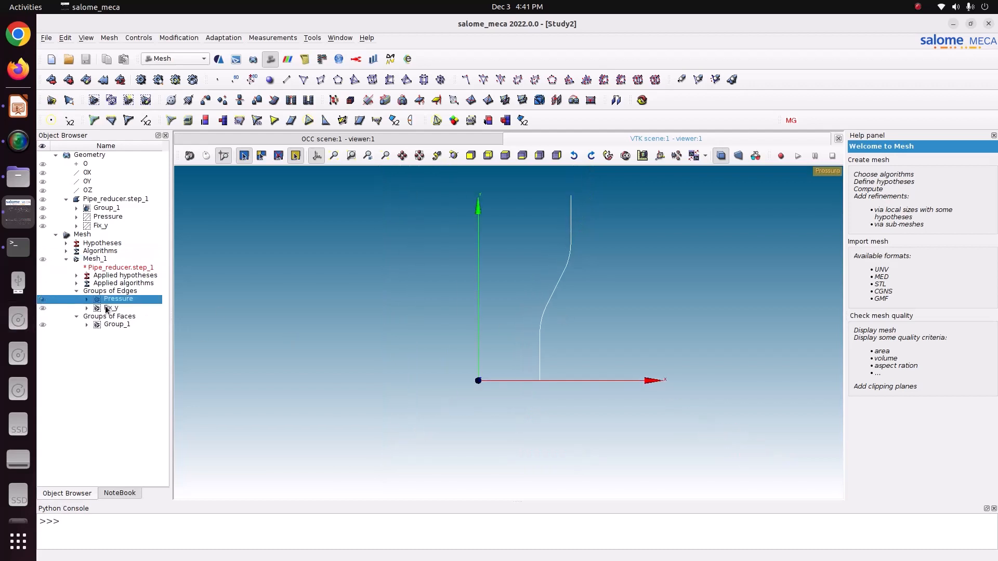
click(42, 301)
click(44, 310)
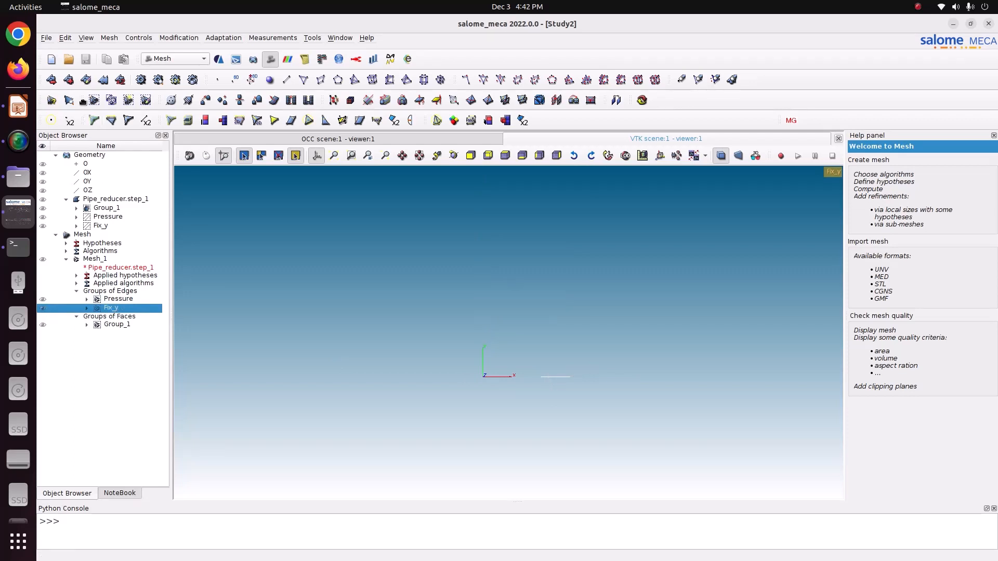
Open the AsterStudy module with the stable code_aster version, reviewing the material and load slide in LibreOffice Impress while it loads.
click(168, 61)
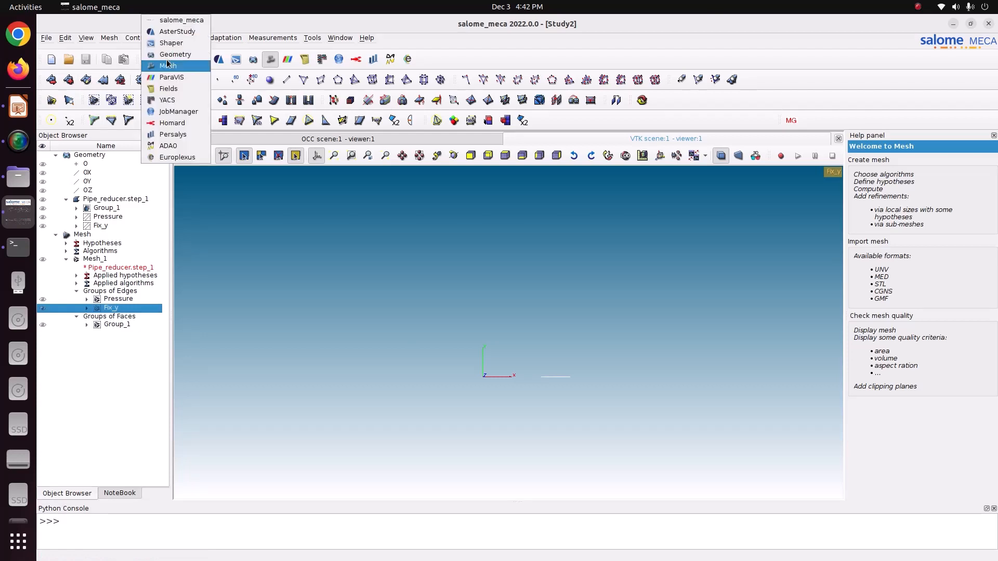
click(179, 31)
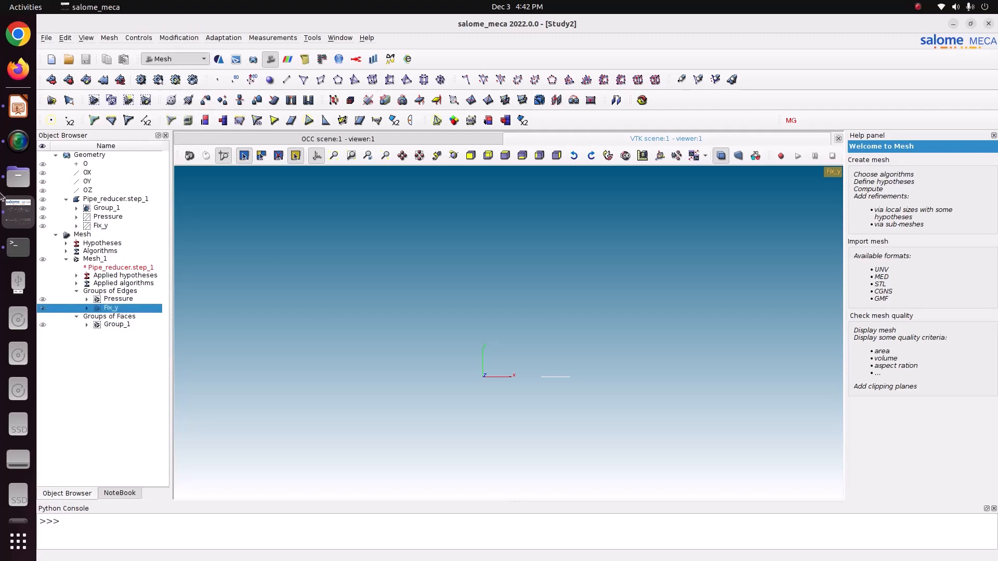
click(18, 107)
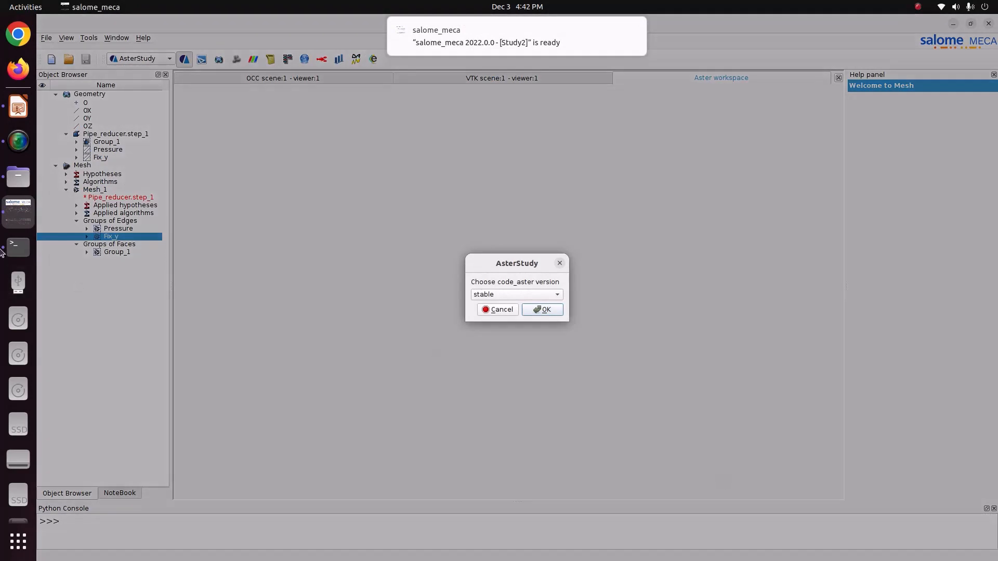
click(18, 107)
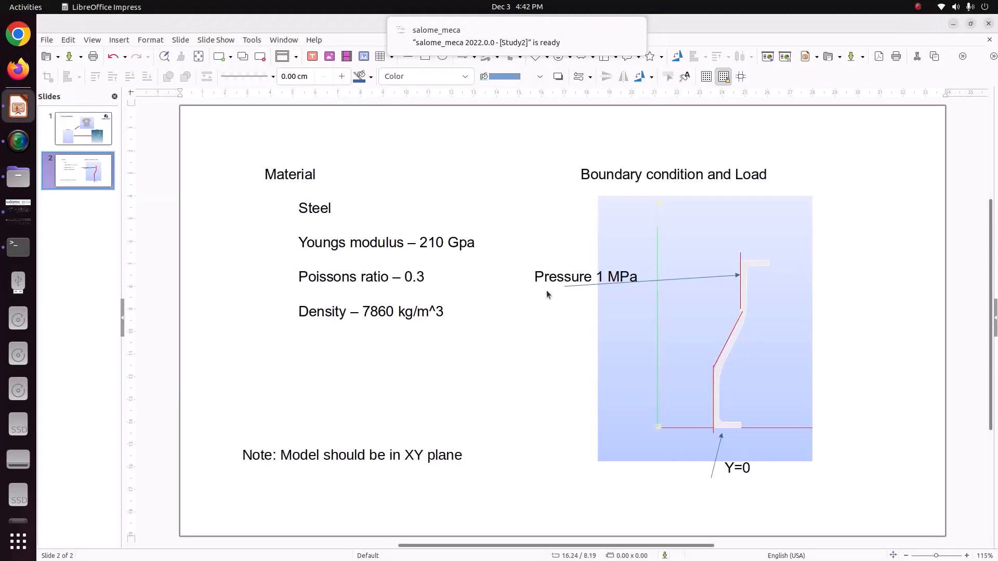
key(alt+Tab)
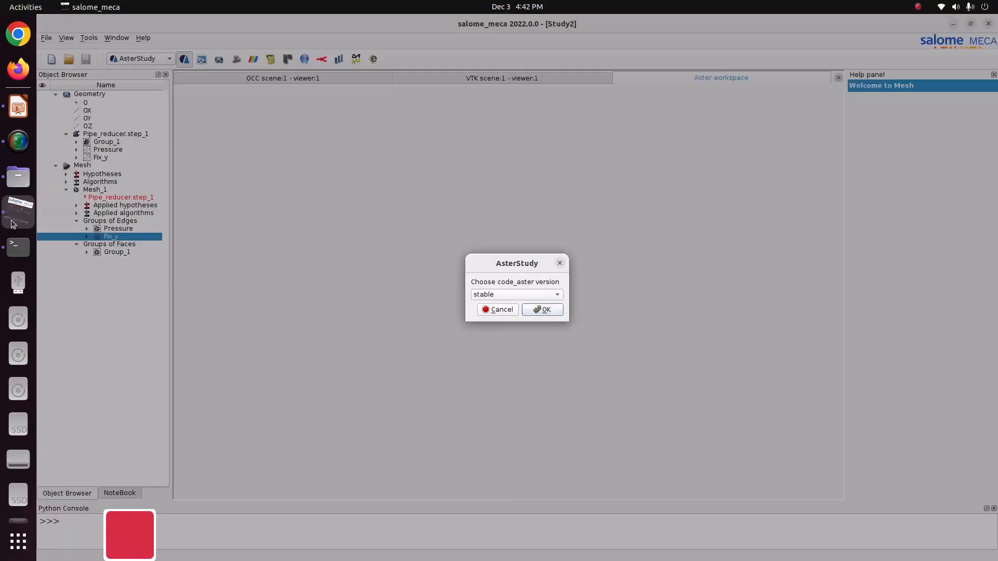
click(546, 311)
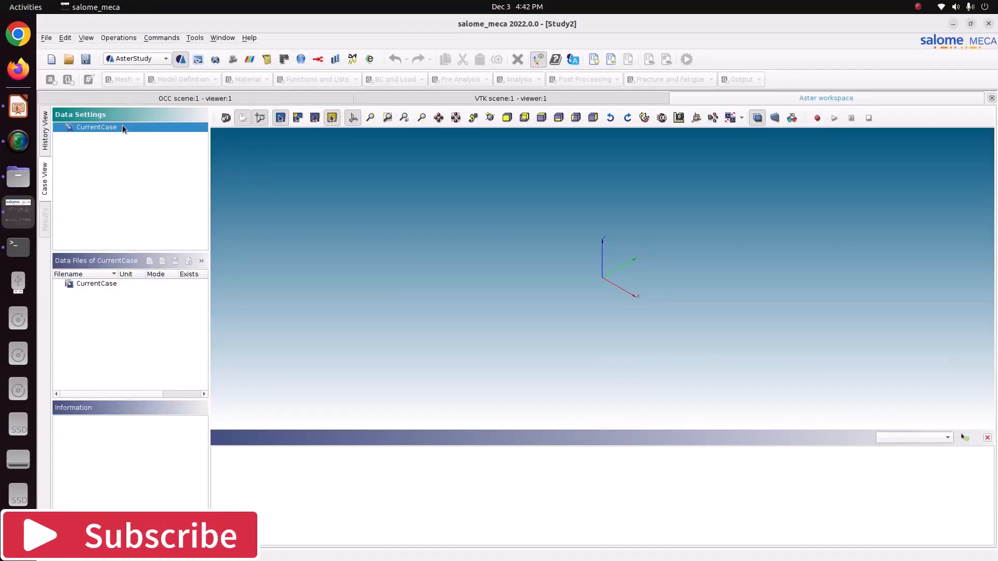
Start an isotropic linear elasticity stage with the calculation assistant for the current case, using Mesh_1 as the input mesh.
right_click(121, 127)
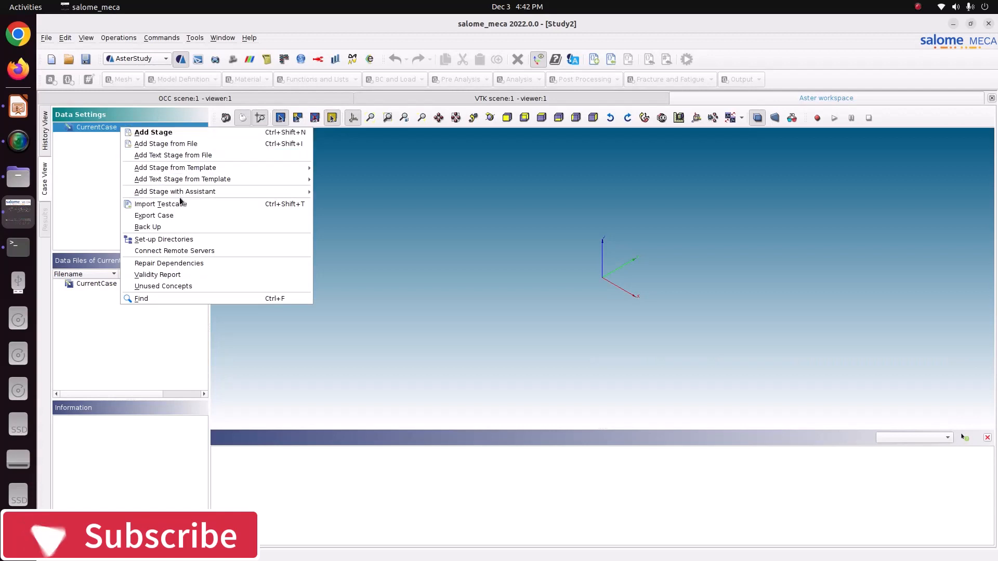
mouse_move(174, 195)
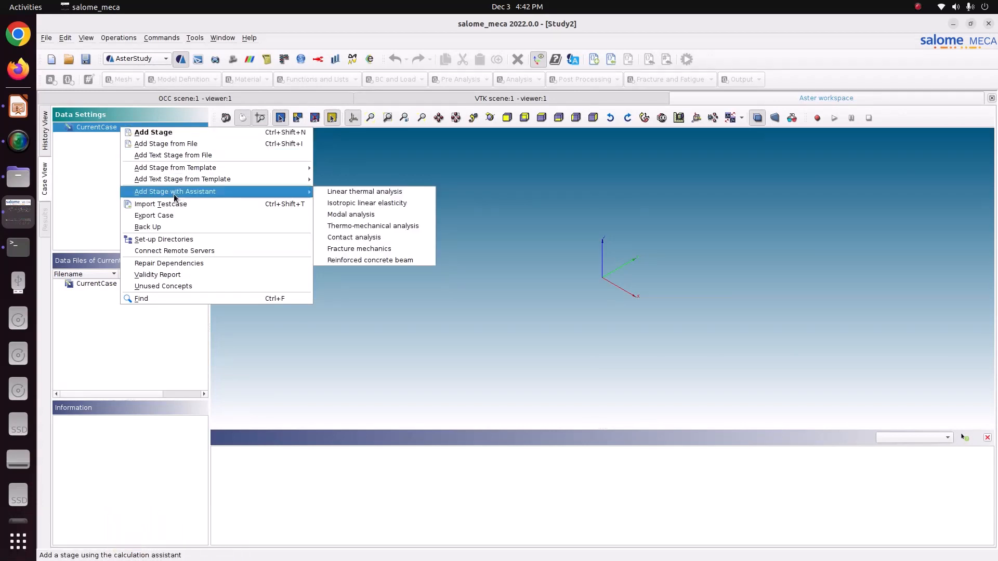
click(349, 203)
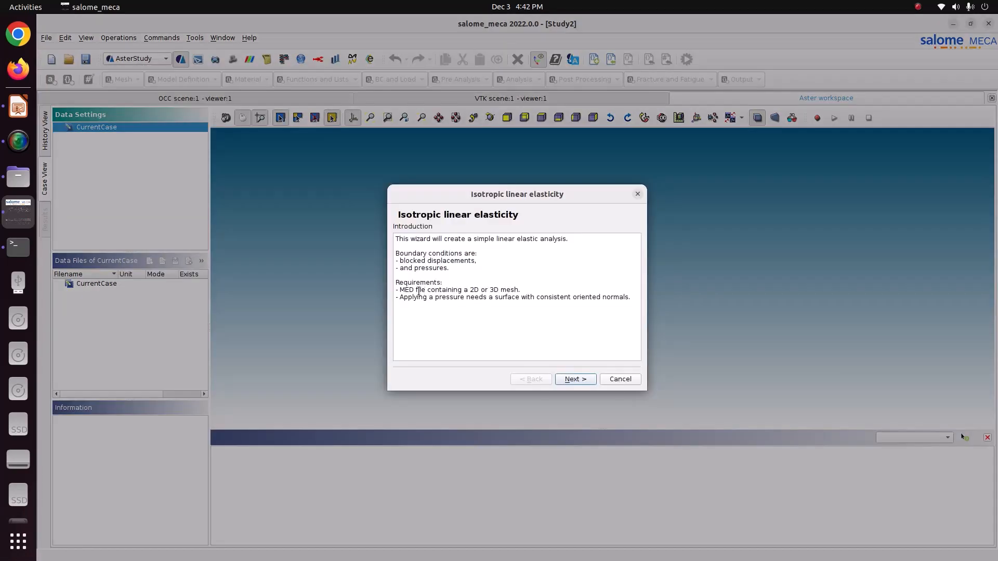
drag(419, 291, 556, 303)
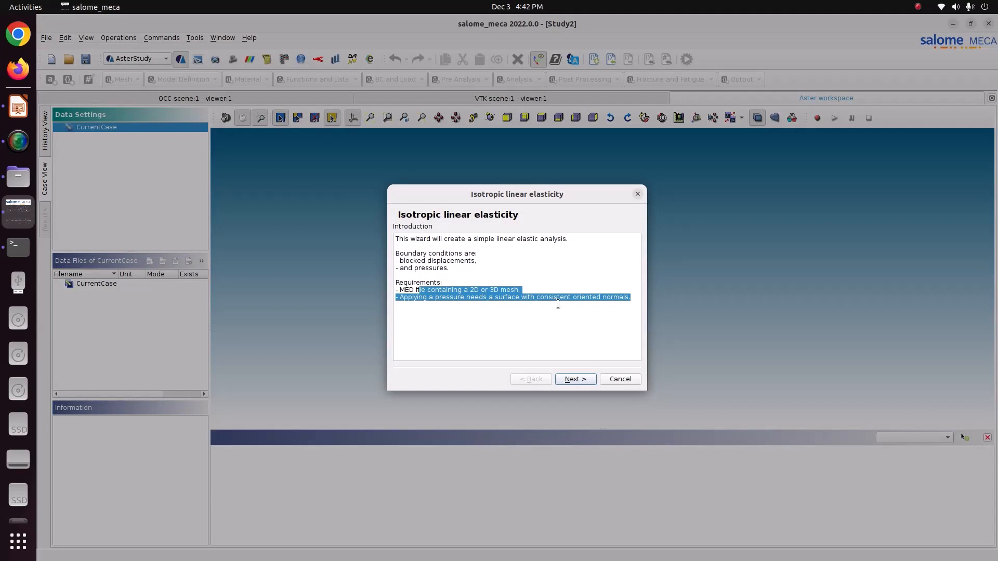
click(576, 379)
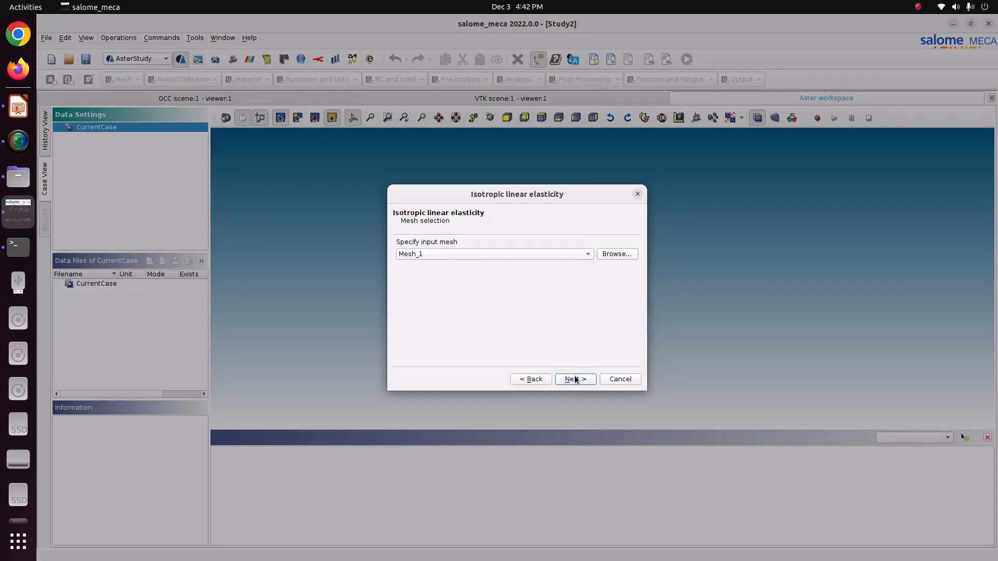
click(566, 378)
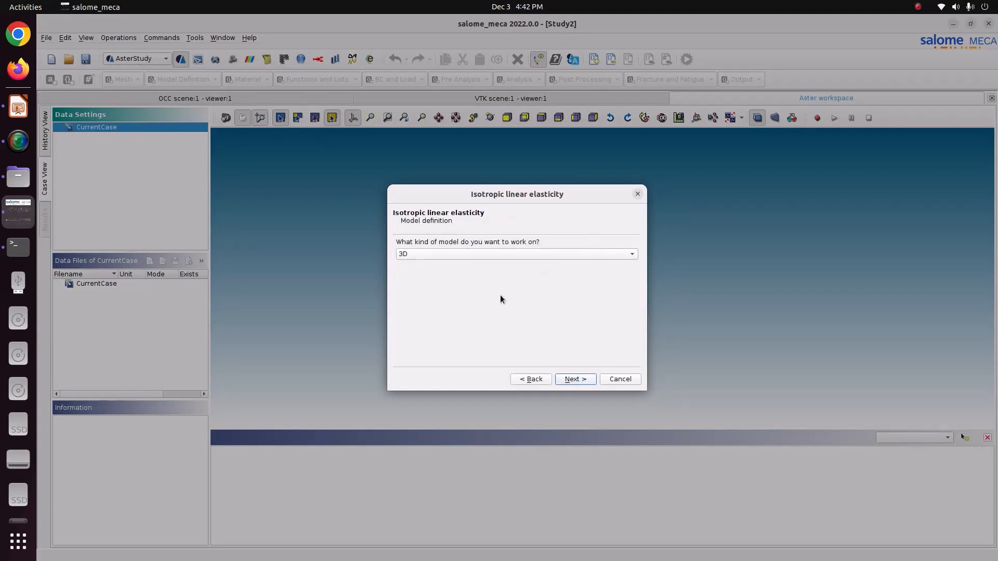
Set the model type to AXIS and accept Young's modulus 210000000000.0 and Poisson's ratio 0.3, checking the material slide in LibreOffice Impress.
click(461, 257)
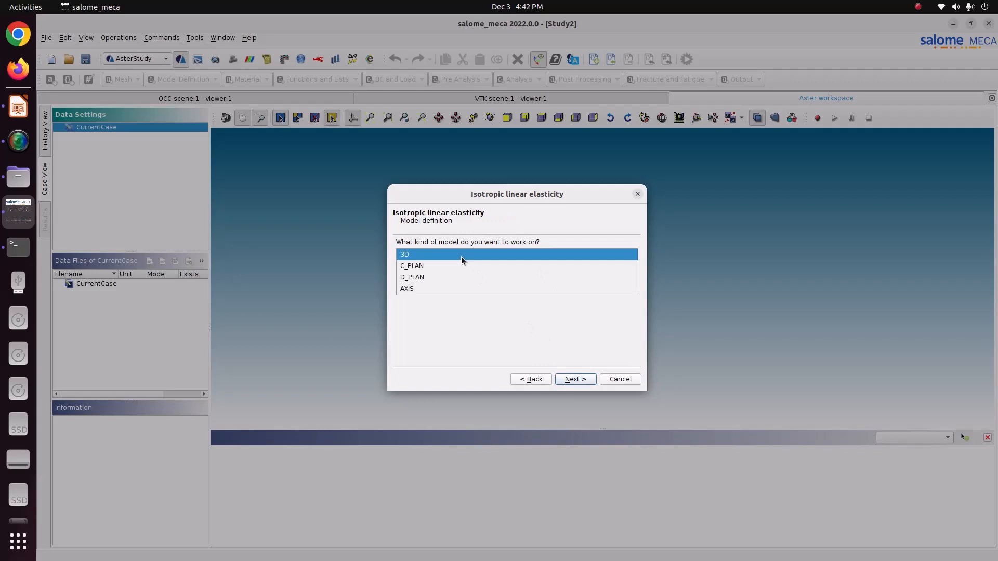
click(457, 288)
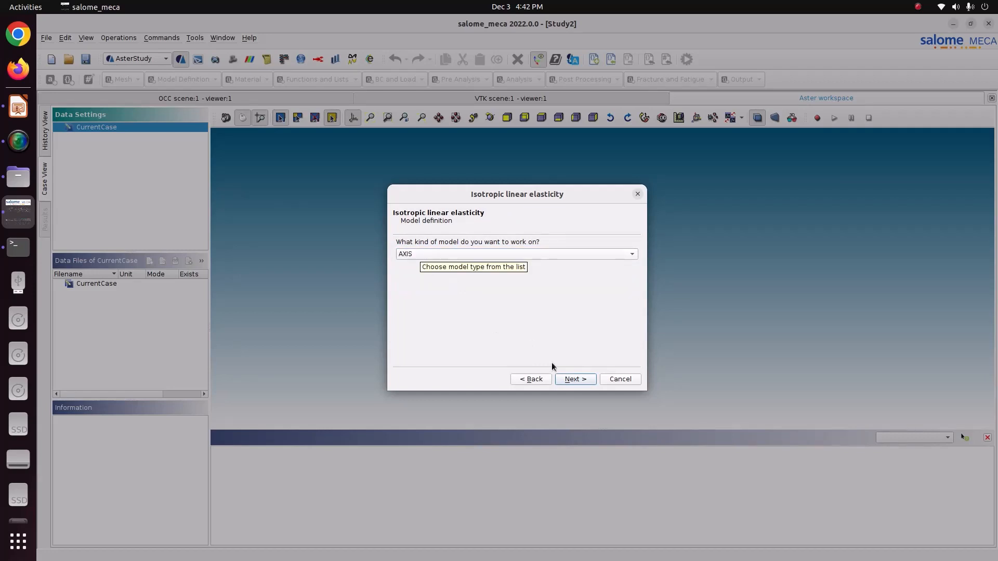
click(575, 380)
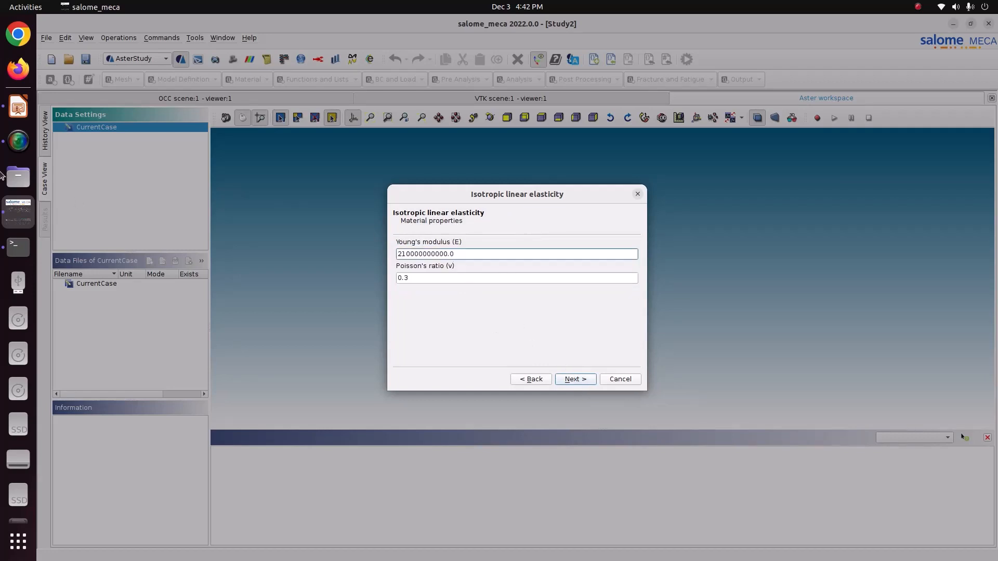
click(18, 108)
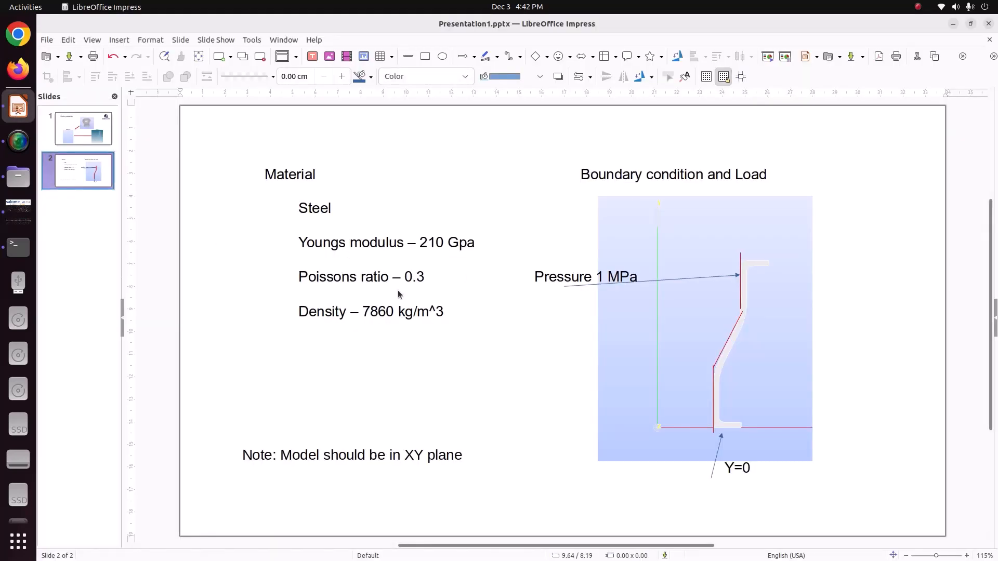
click(18, 212)
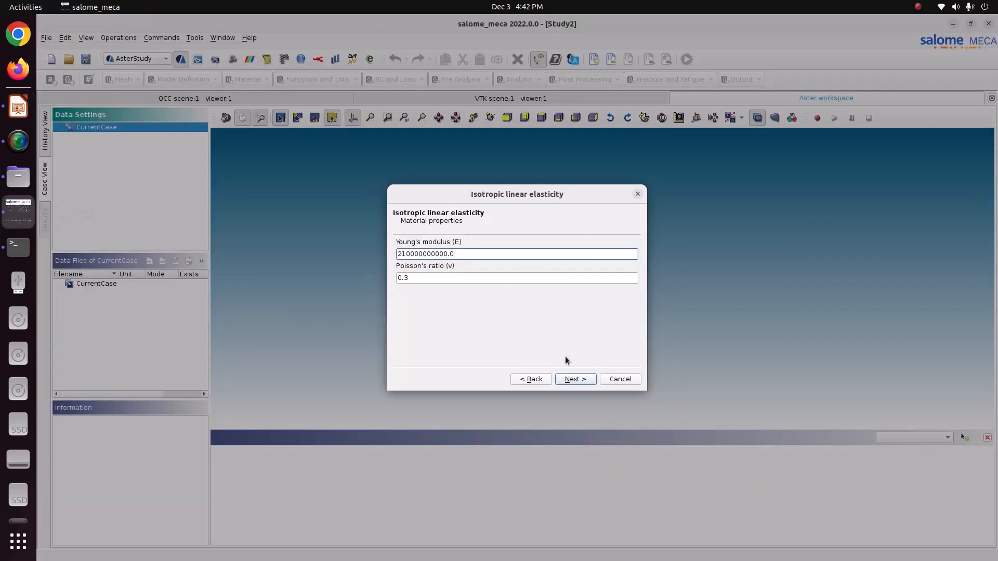
click(575, 380)
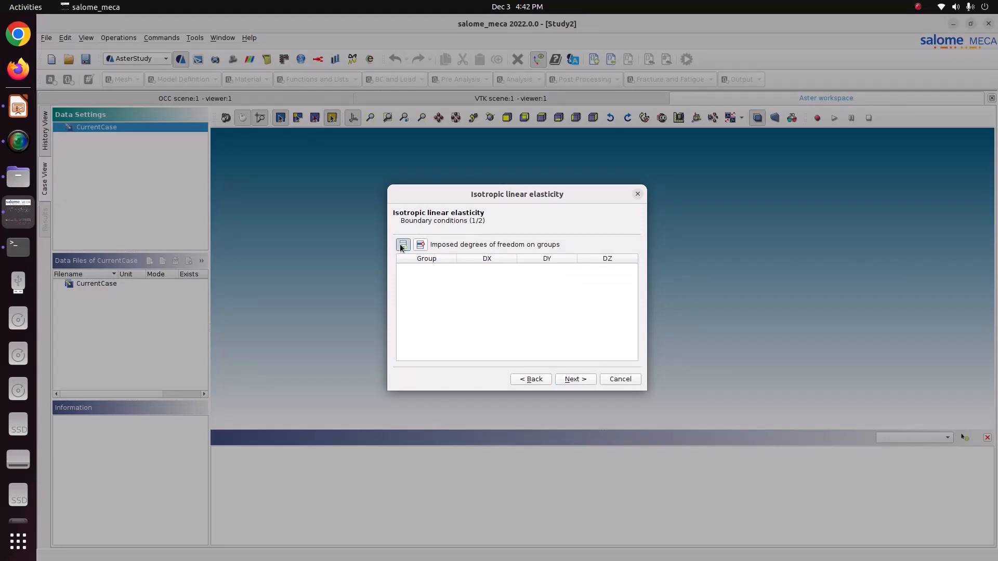
Impose a DY displacement of 0 on the Fix_y group as the blocked-displacement boundary condition.
click(403, 245)
click(420, 271)
click(456, 245)
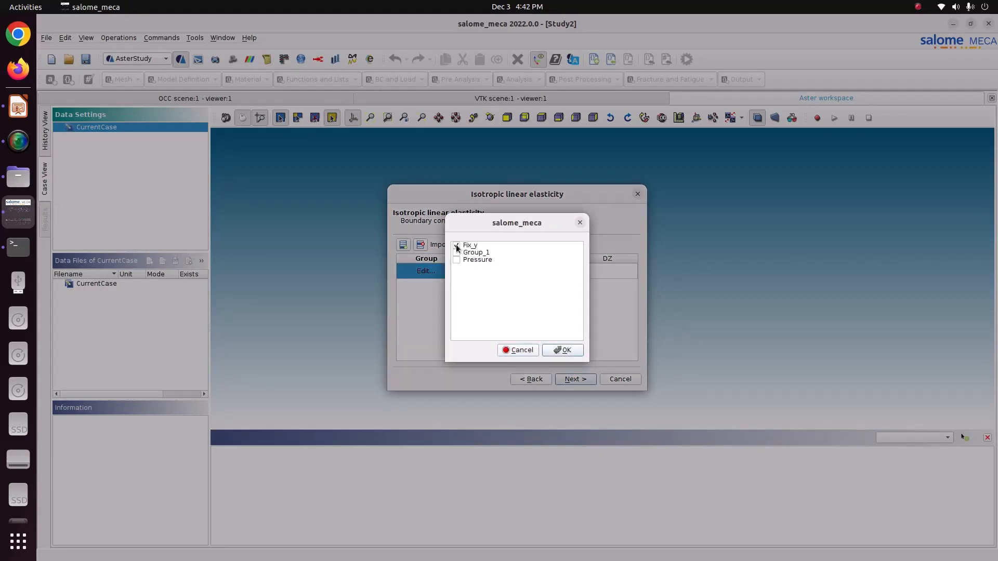
click(567, 350)
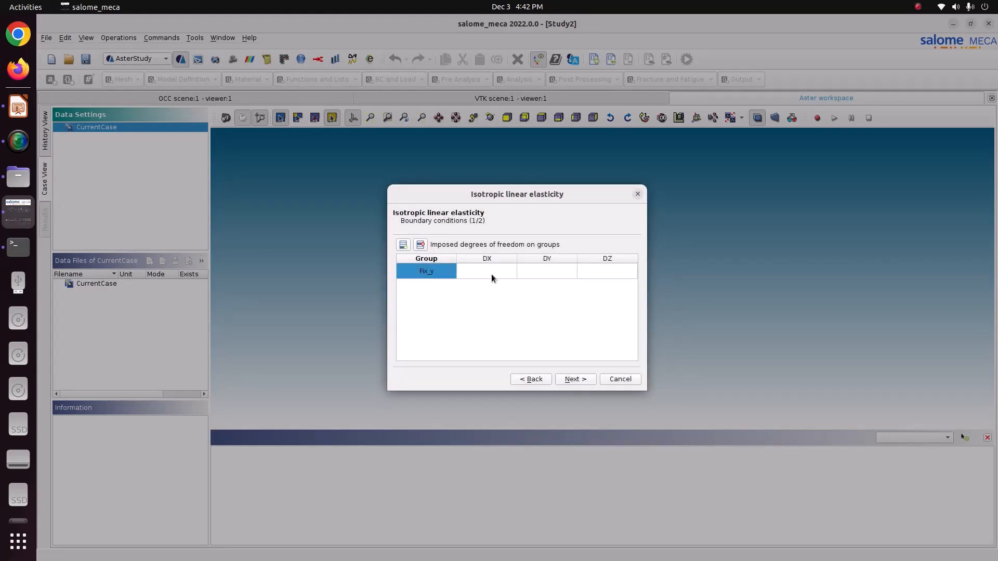
click(538, 274)
text(0)
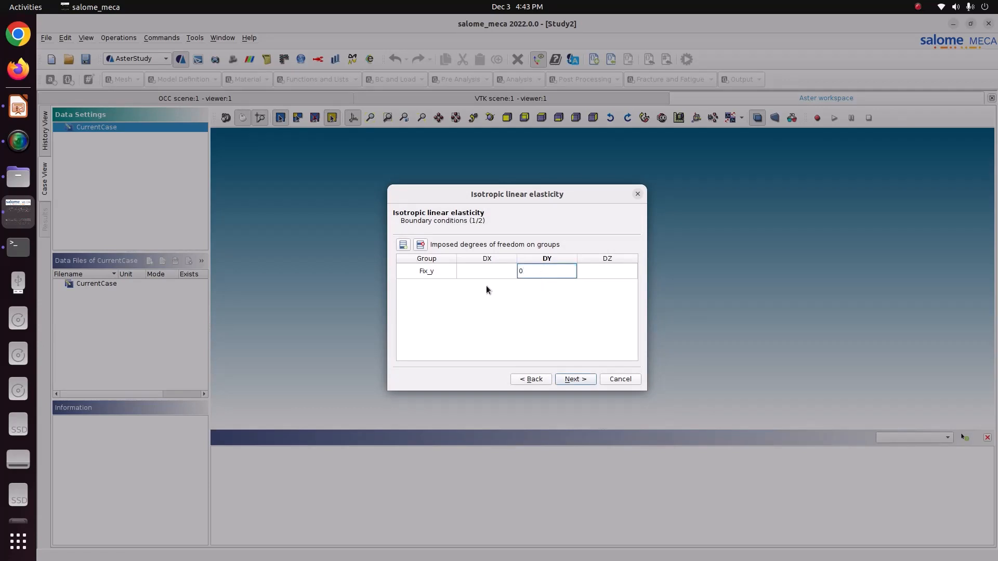
key(Return)
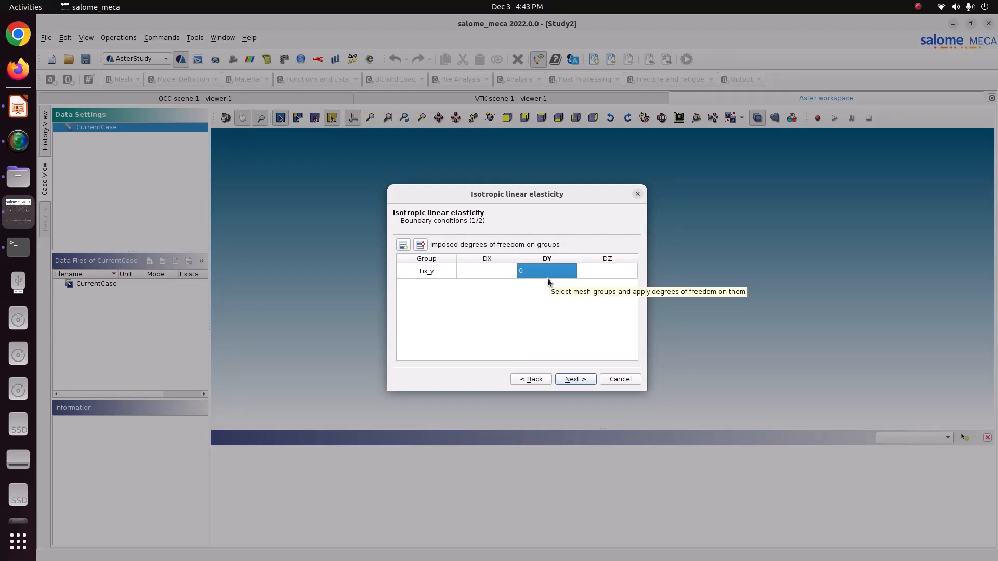
click(570, 381)
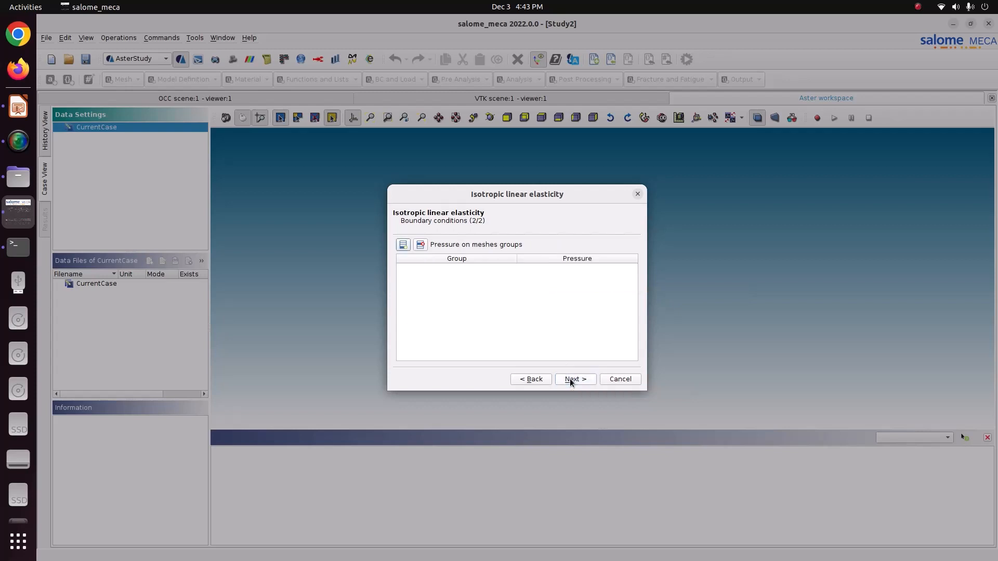
Apply a pressure of 1e6 to the Pressure group, checking the load slide in LibreOffice Impress for the value.
click(401, 245)
double_click(423, 277)
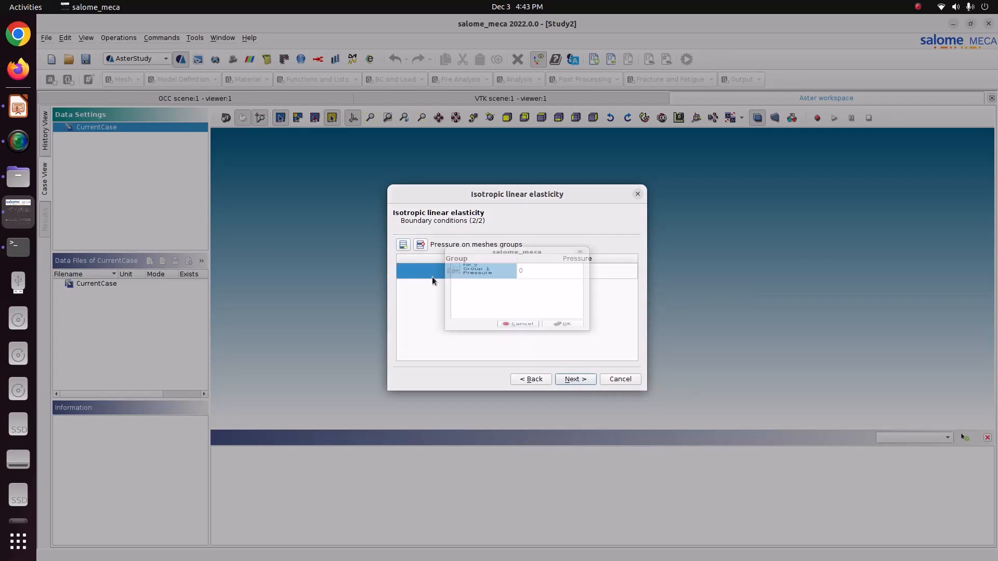
click(456, 260)
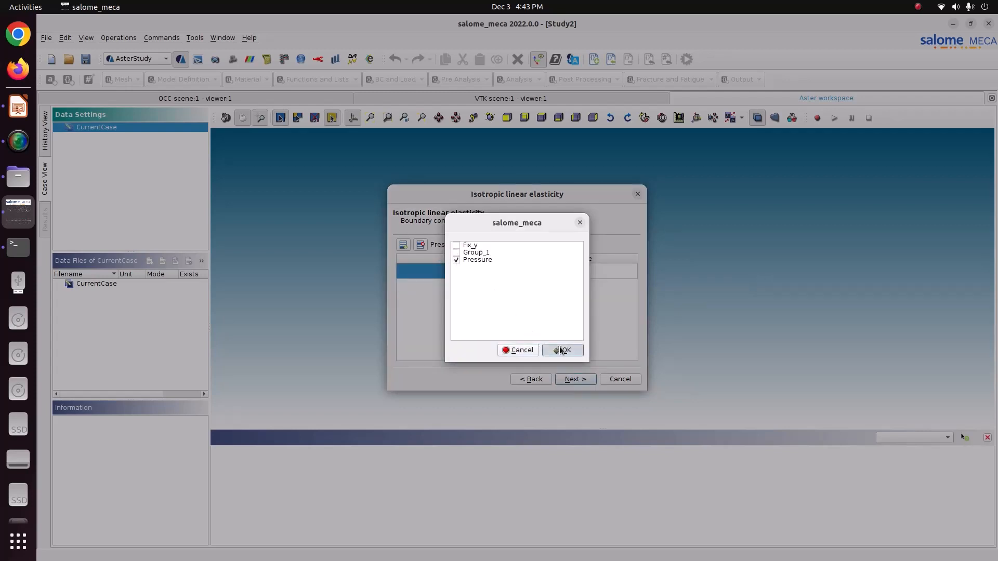
click(563, 350)
click(549, 274)
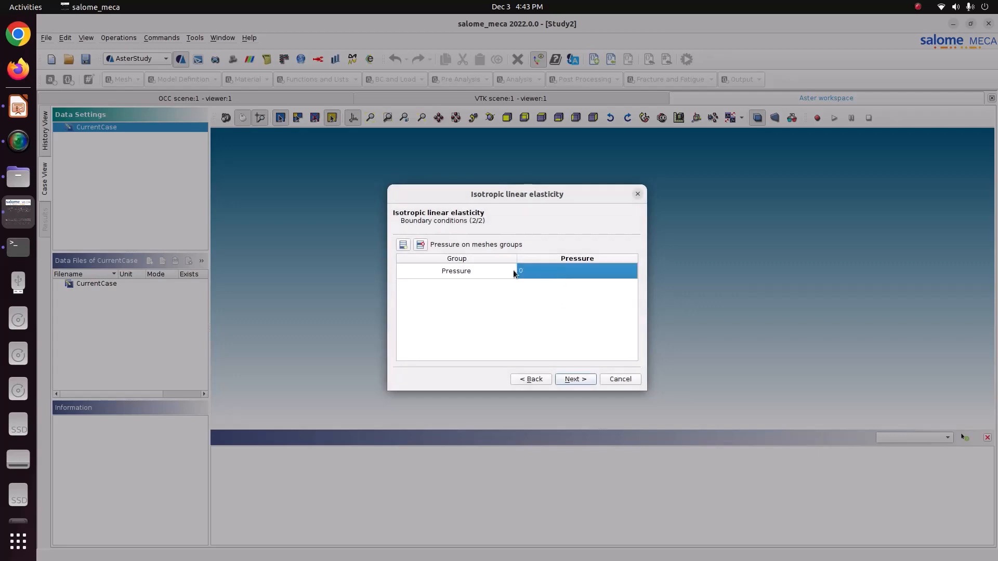
click(18, 106)
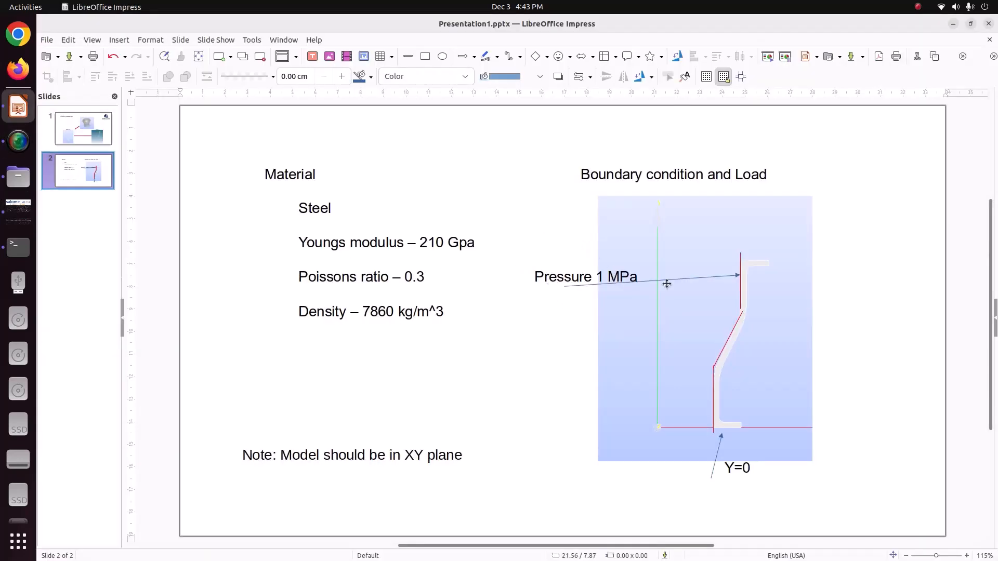
click(18, 210)
double_click(535, 274)
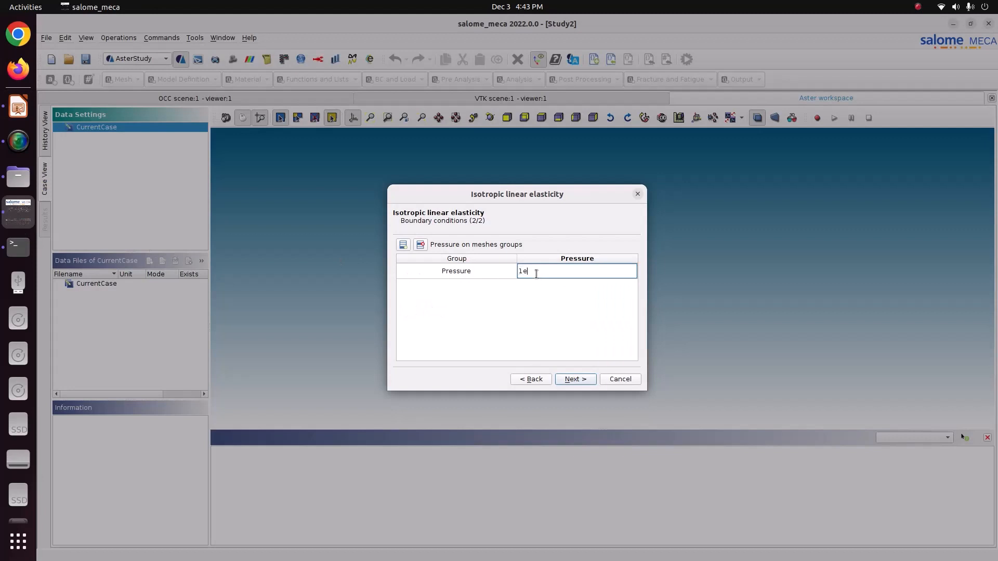
click(575, 379)
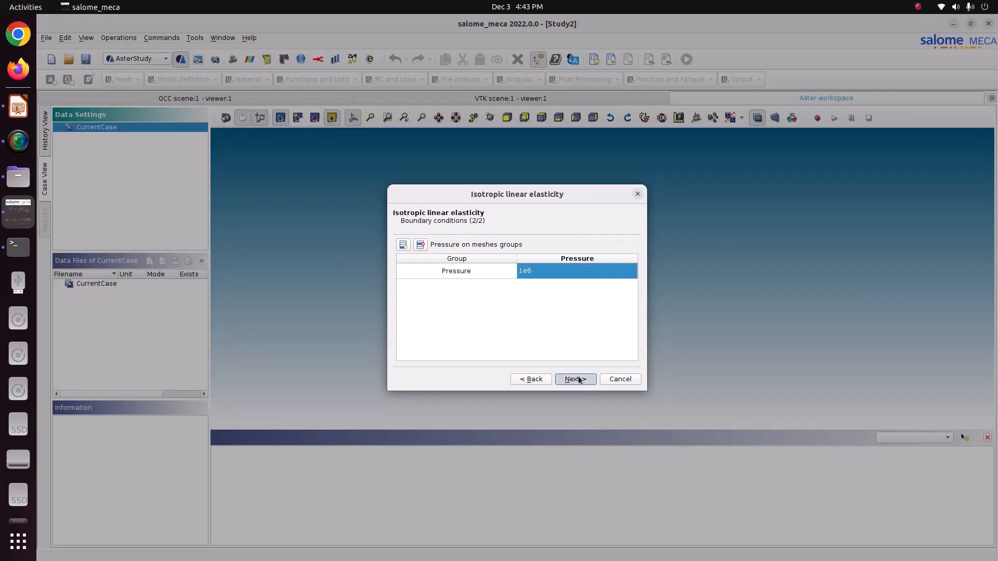
Set the output result file to Result1.rmed in the Pictures/CODE_ASTER/51_axis_sym folder and finish the assistant.
click(615, 255)
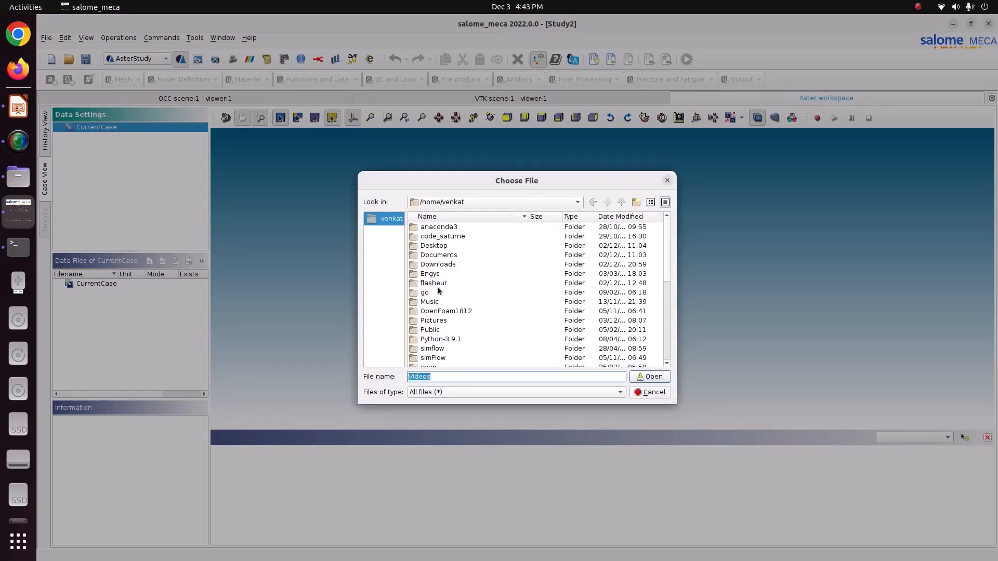
double_click(438, 320)
double_click(440, 238)
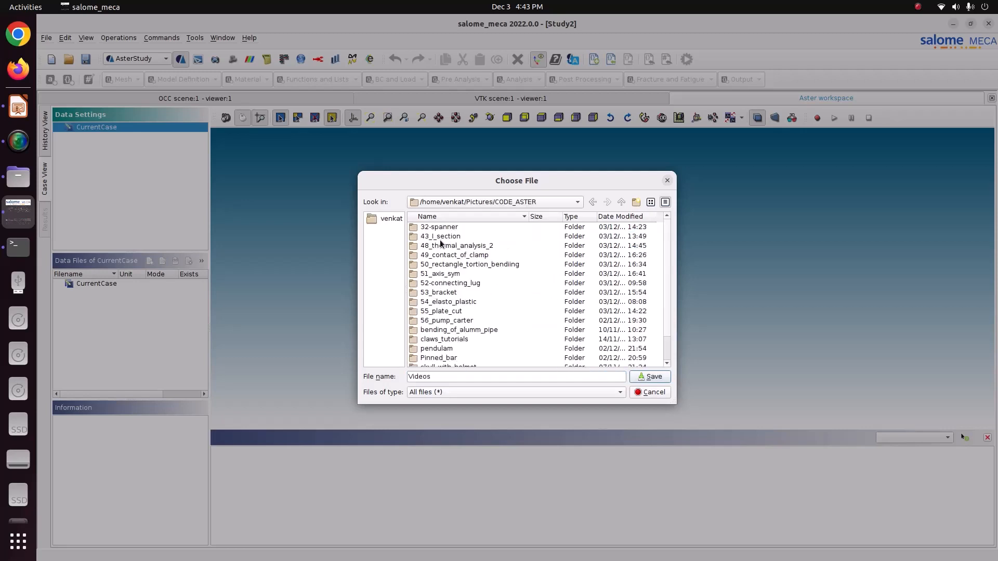
double_click(446, 275)
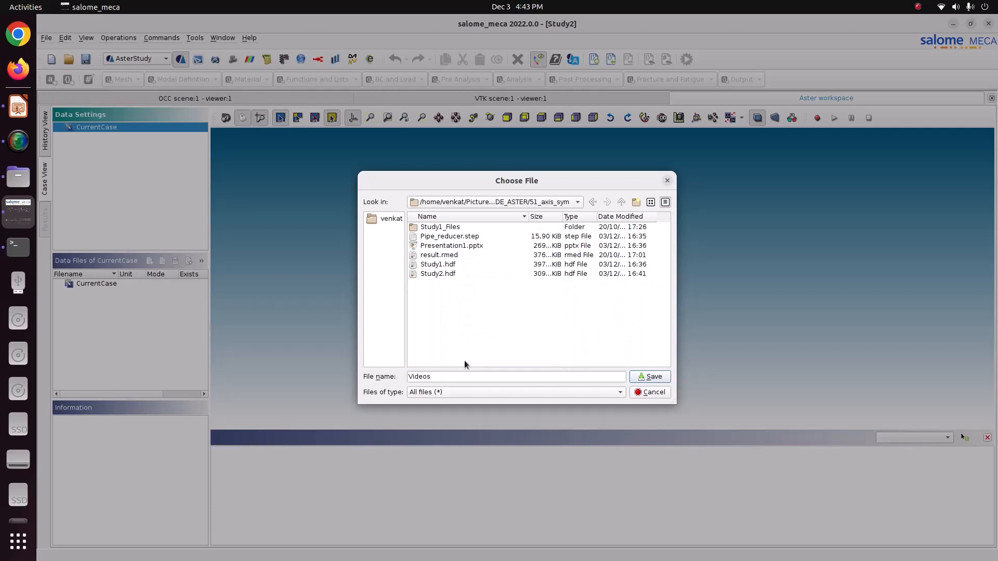
drag(454, 378, 285, 354)
text(Re)
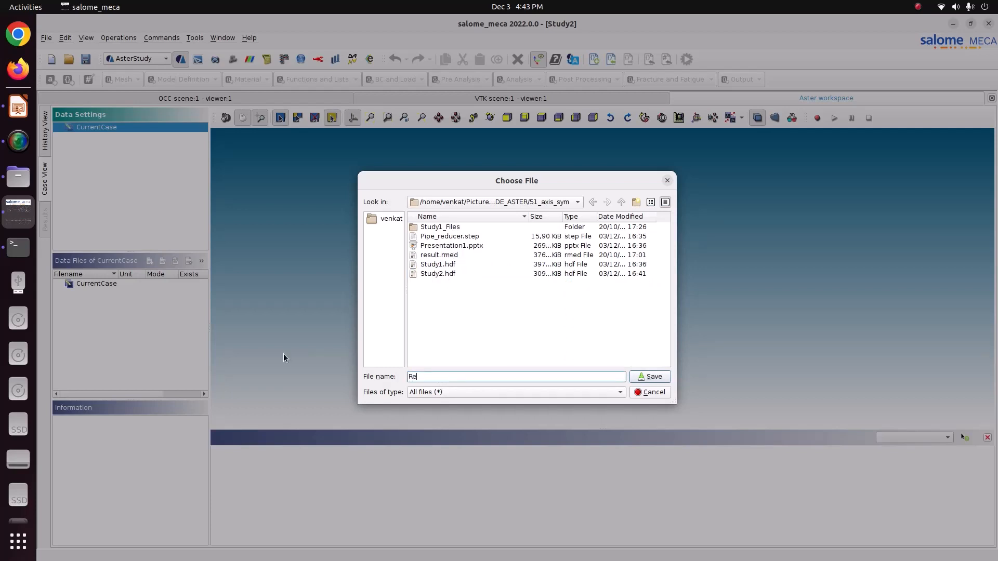
text(sult1.rmed)
click(638, 377)
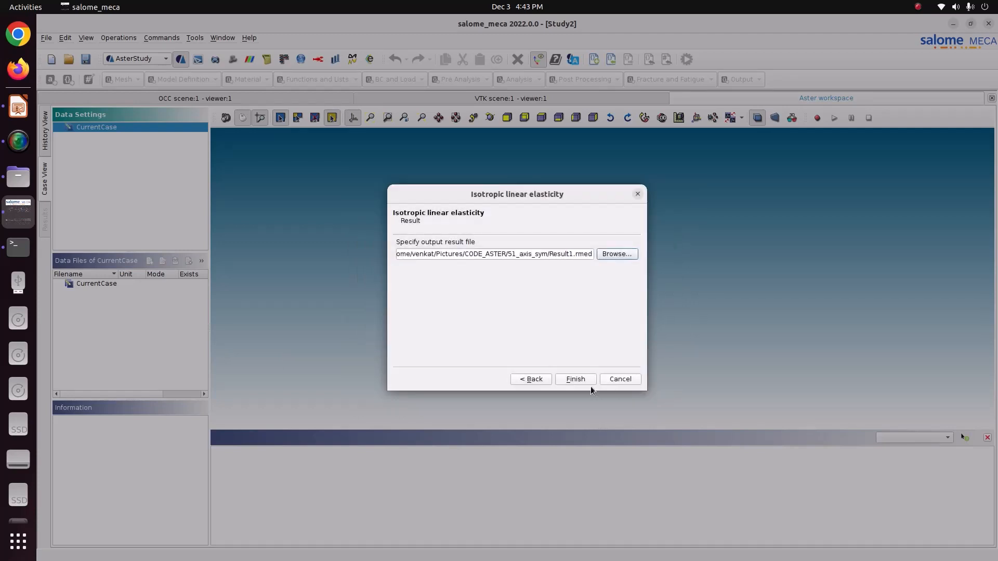
click(583, 378)
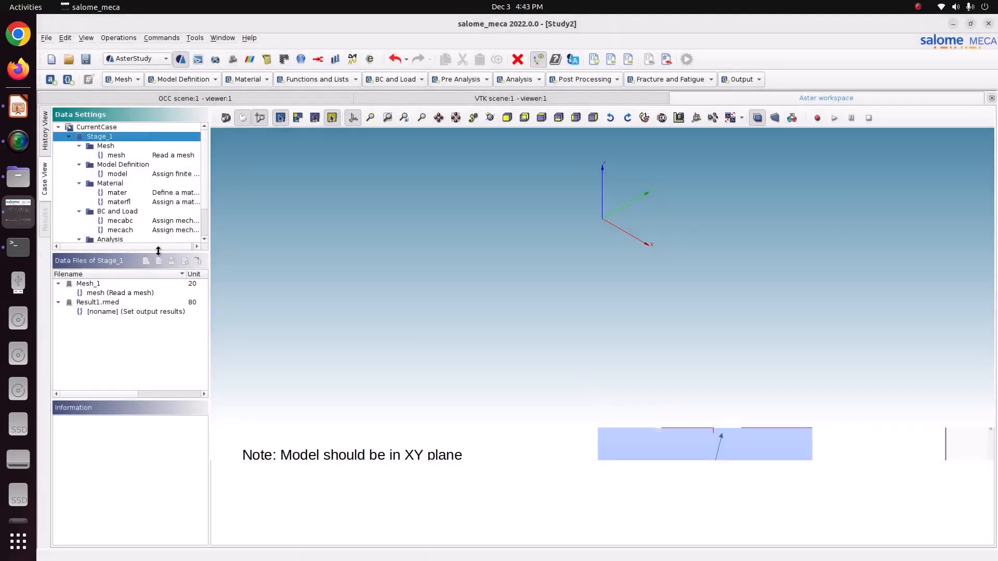
Add a CALC_CHAMP post-processing command to Stage_1 for the static result and enable its CONTRAINTE and CRITERES options.
drag(158, 251, 174, 330)
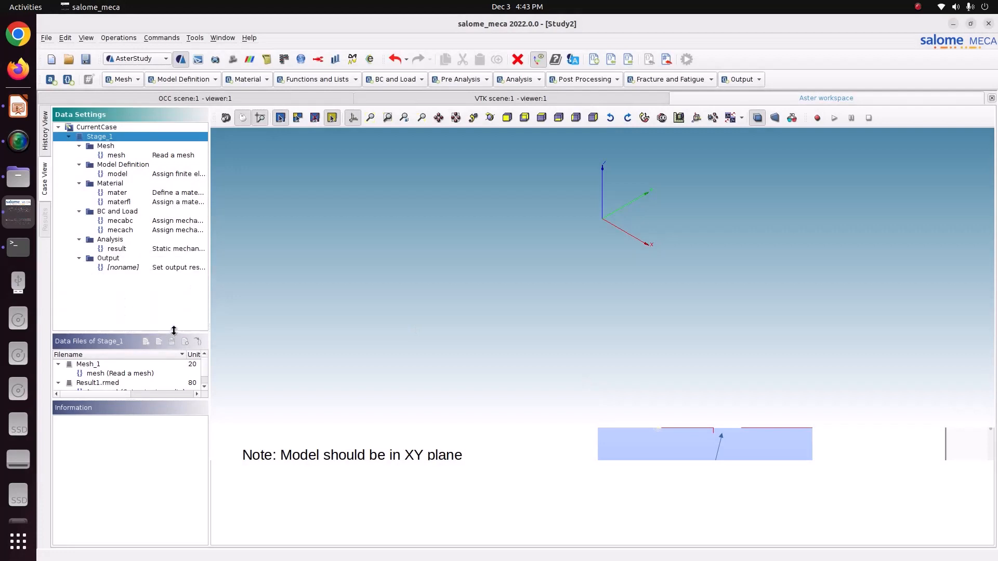
click(138, 251)
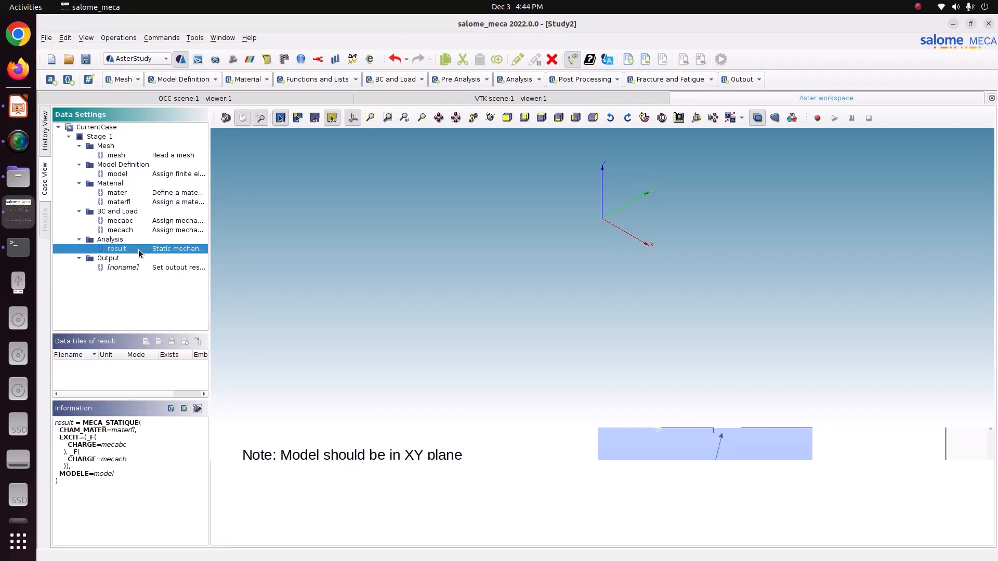
click(580, 79)
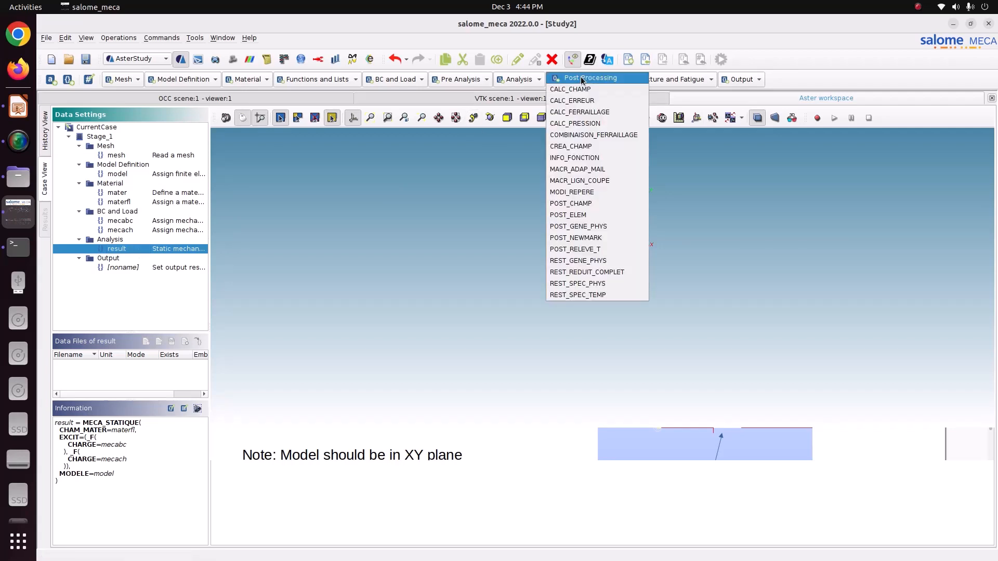
click(581, 89)
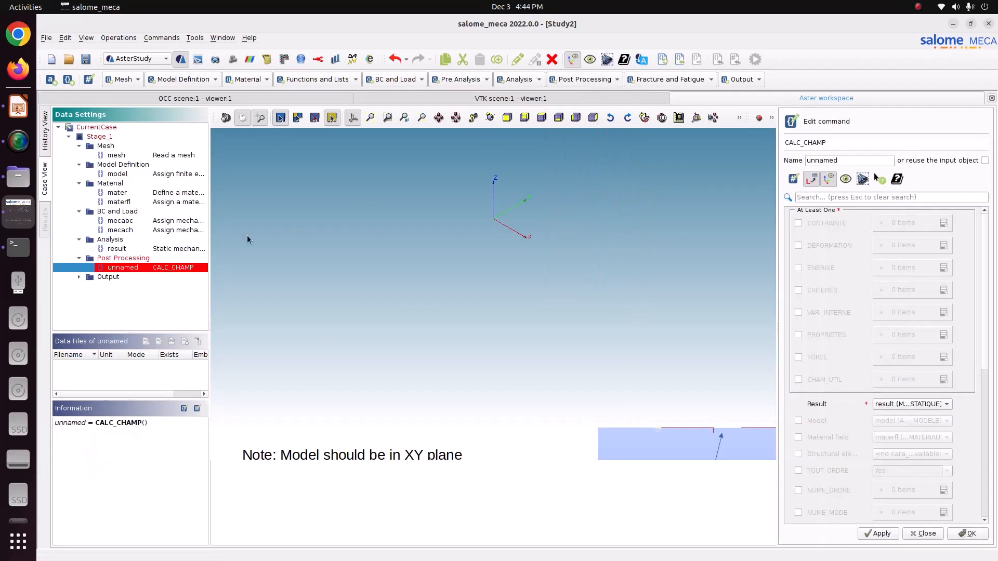
click(816, 223)
click(809, 291)
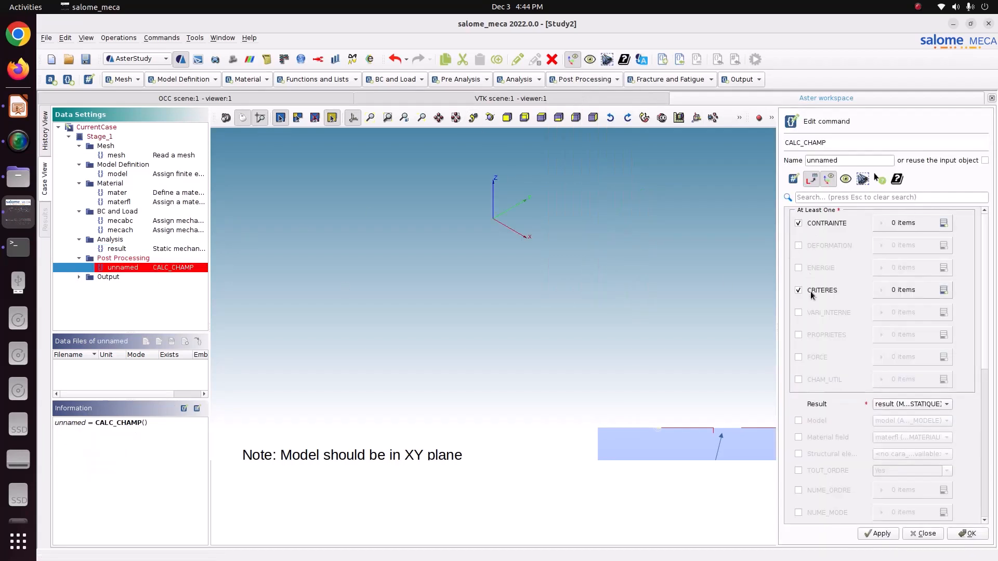
Add SIGM_ELNO and SIGM_NOEU as the two CONTRAINTE items of the CALC_CHAMP command.
click(943, 223)
click(907, 247)
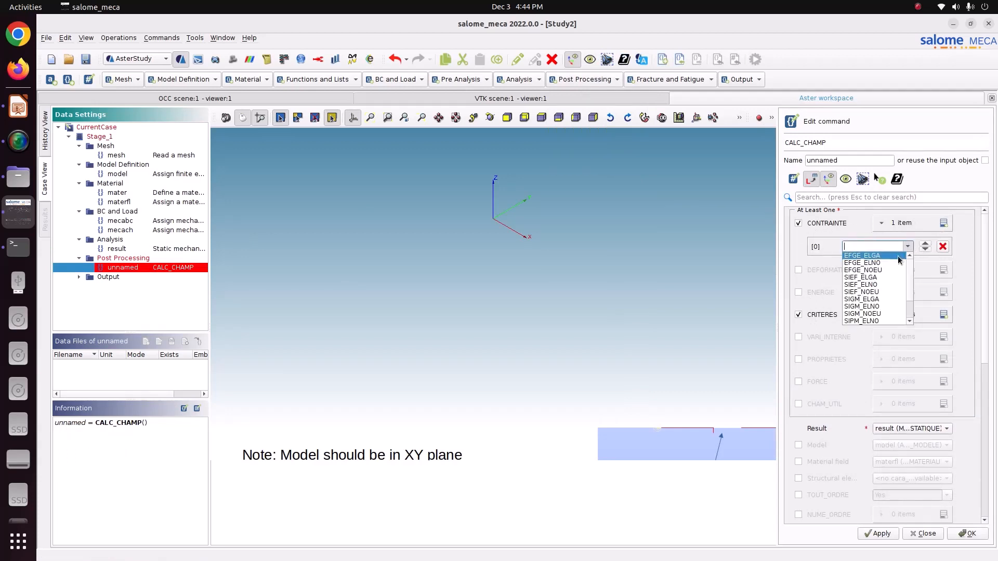
click(880, 307)
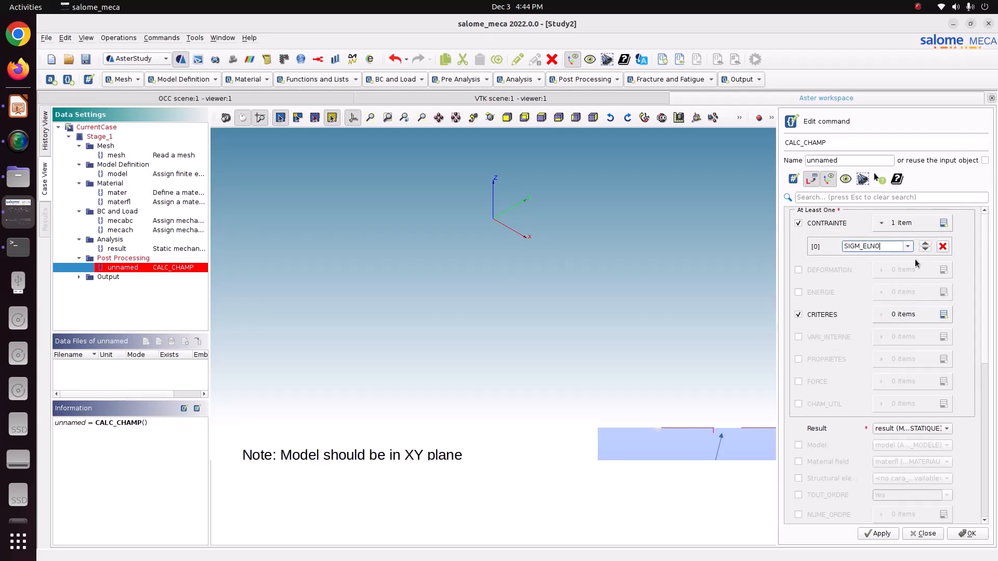
click(943, 223)
click(908, 263)
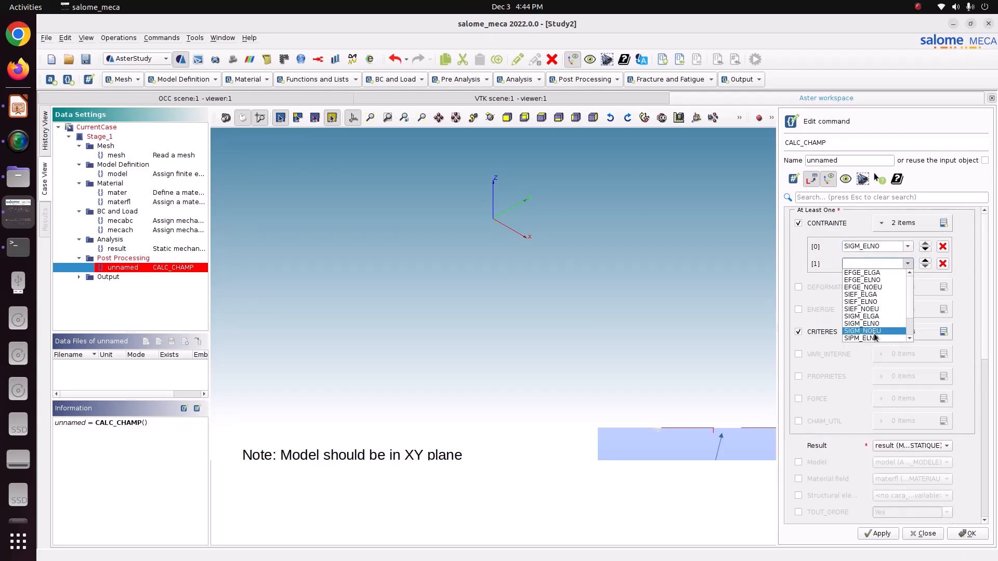
click(874, 331)
Add SIEQ_ELNO and SIEQ_NOEU as the two CRITERES items of the CALC_CHAMP command.
click(942, 333)
click(942, 333)
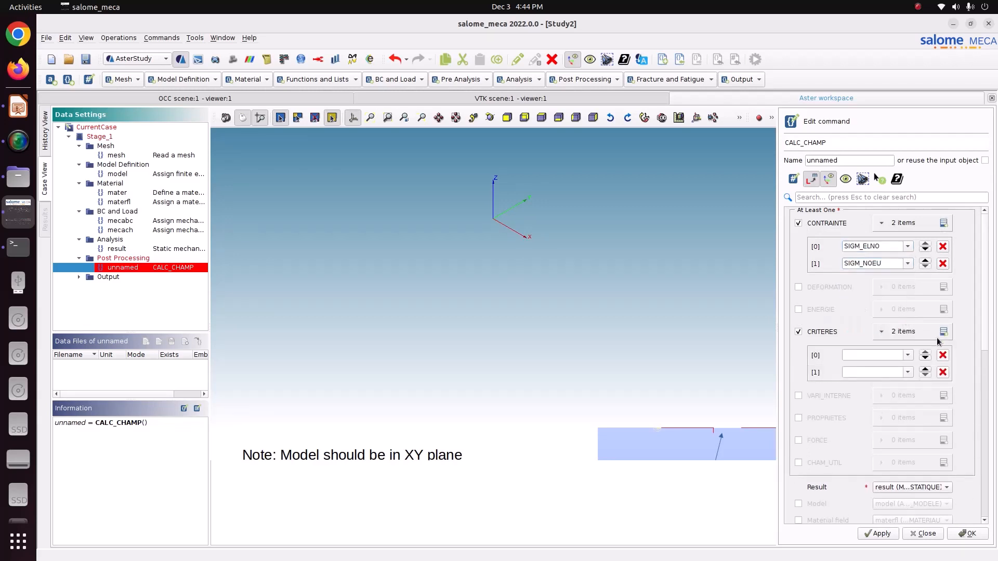
click(908, 355)
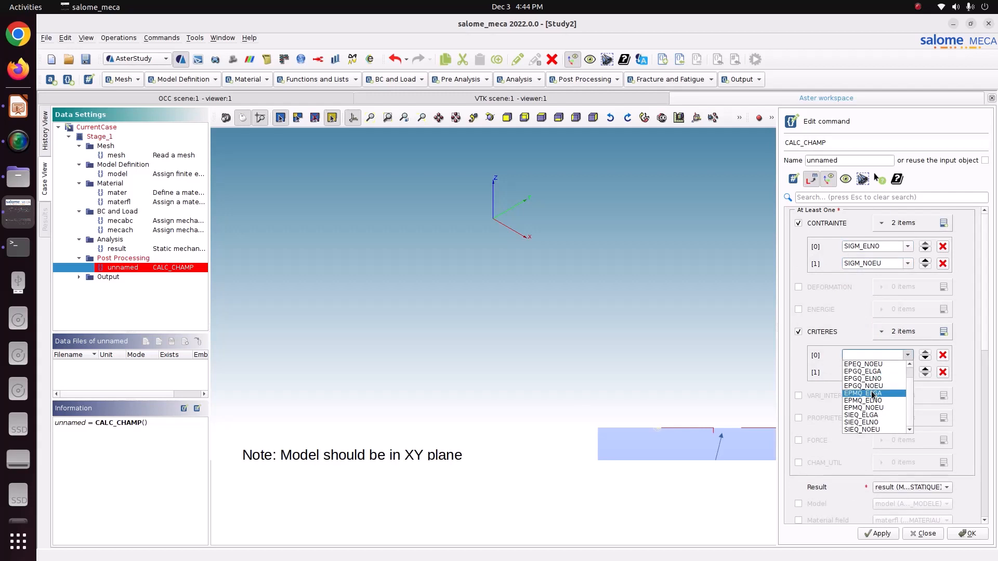
click(877, 428)
click(908, 372)
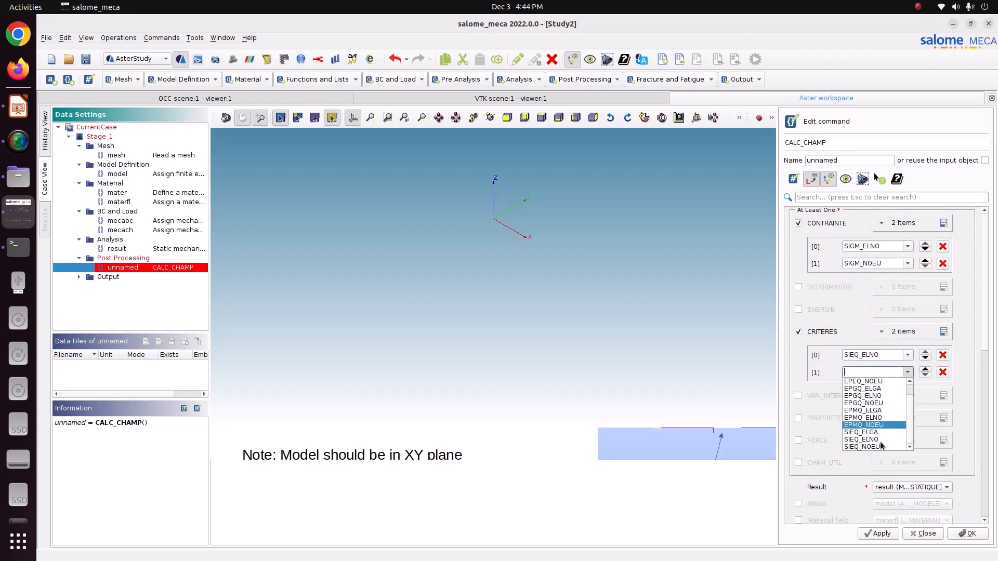
click(881, 446)
Enable the model and materfl material field for CALC_CHAMP, make it reuse the input object, and save the command.
scroll(899, 435, down, 2)
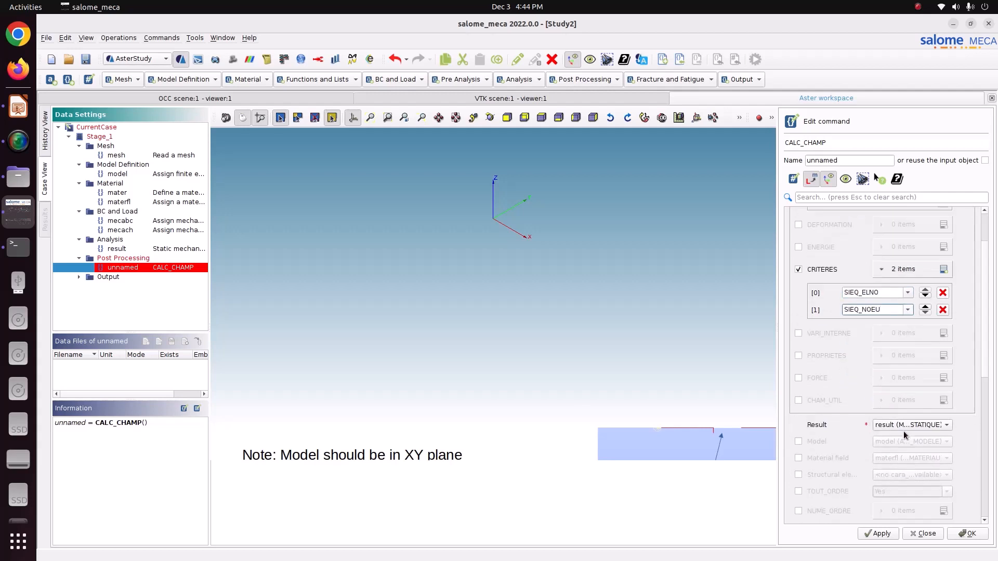
click(812, 441)
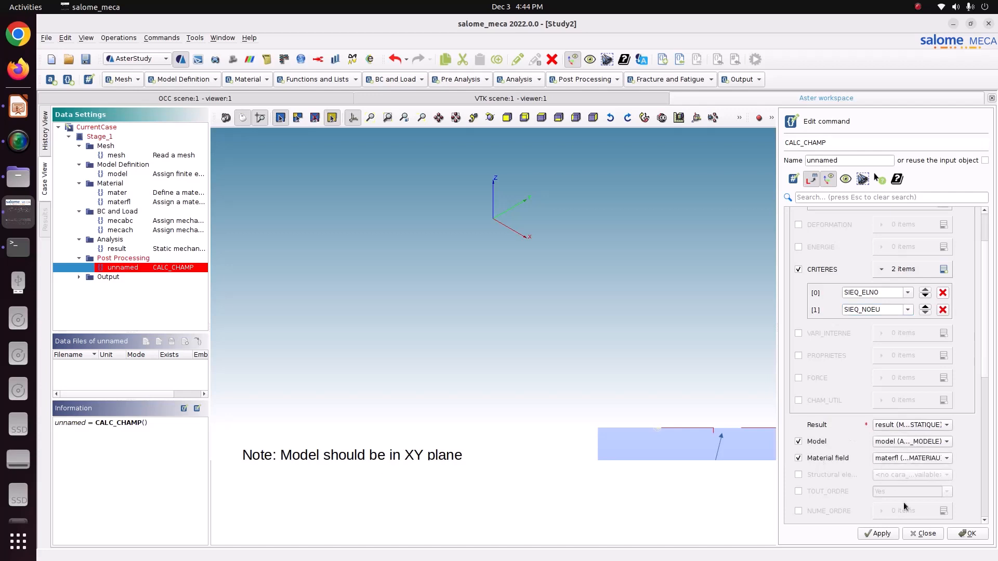
click(878, 534)
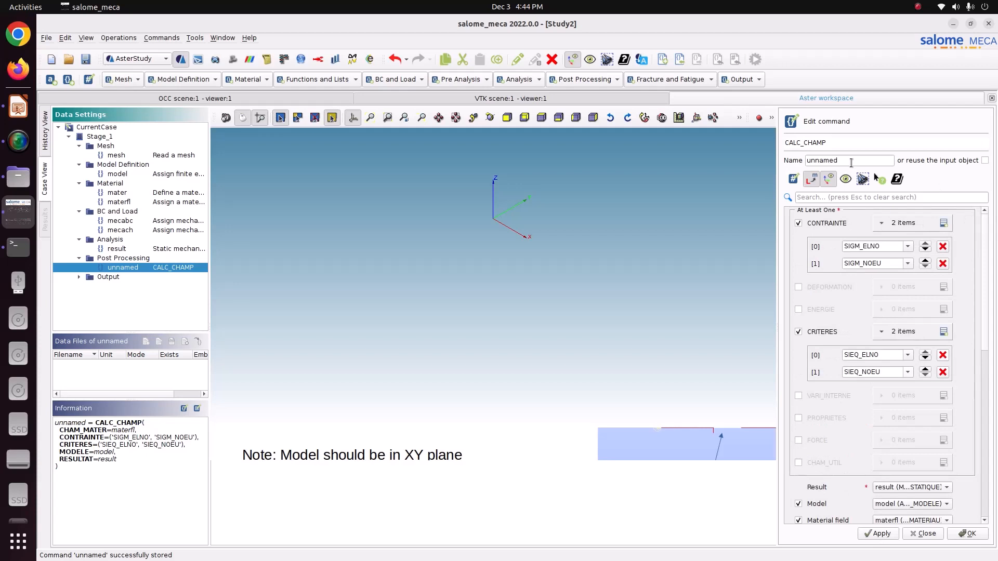
click(984, 160)
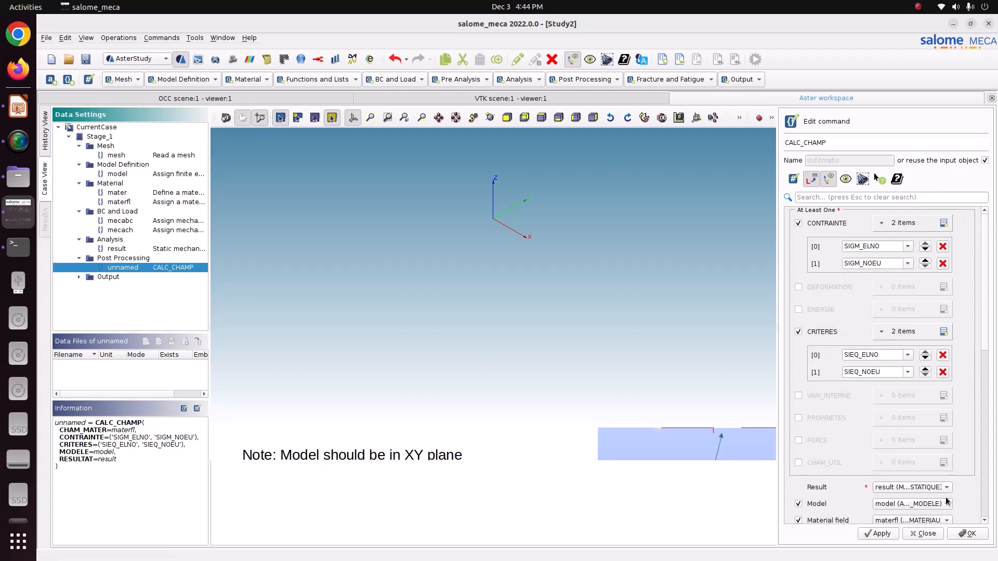
click(879, 533)
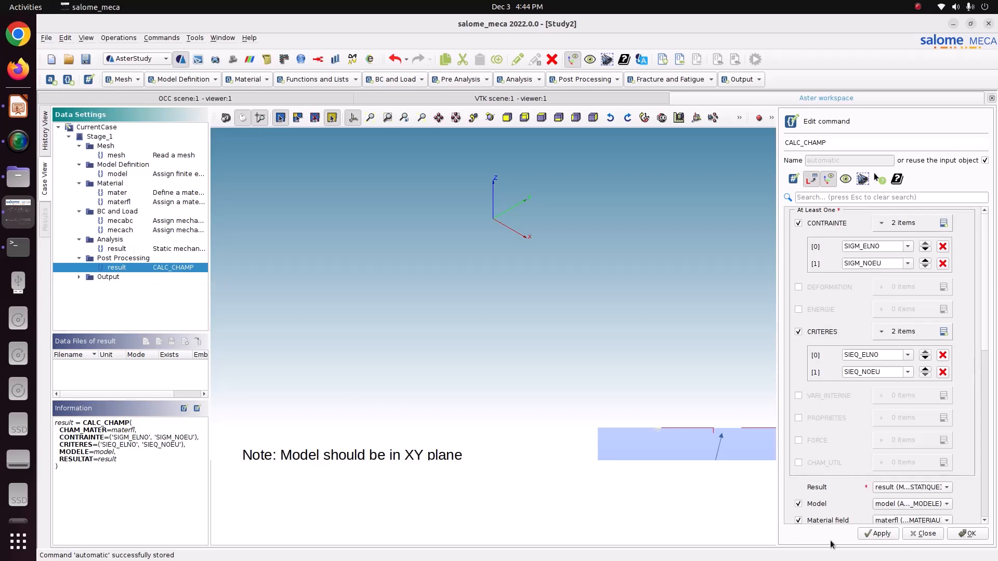
click(979, 538)
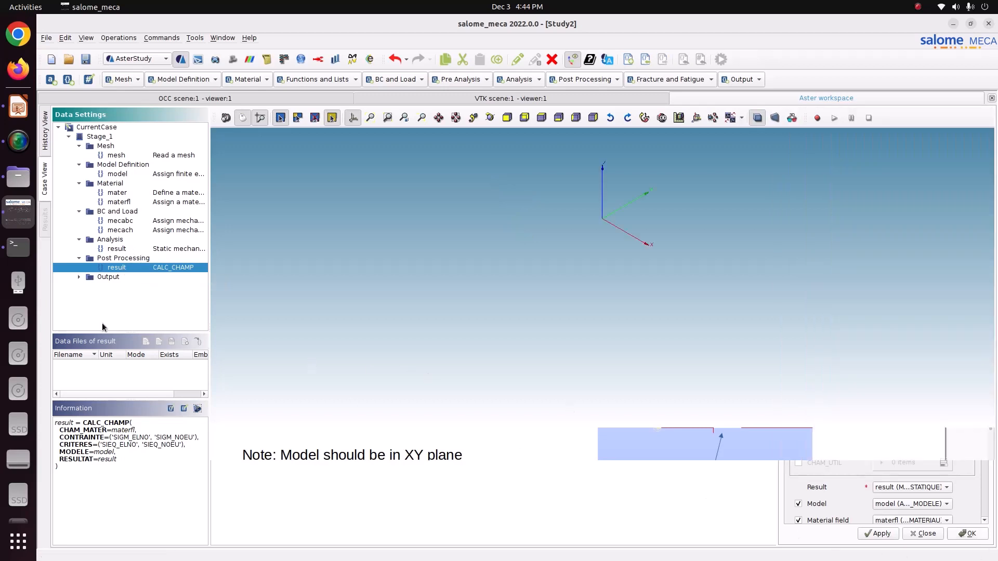
Edit the output results command so that its result item exports the CALC_CHAMP result.
click(78, 278)
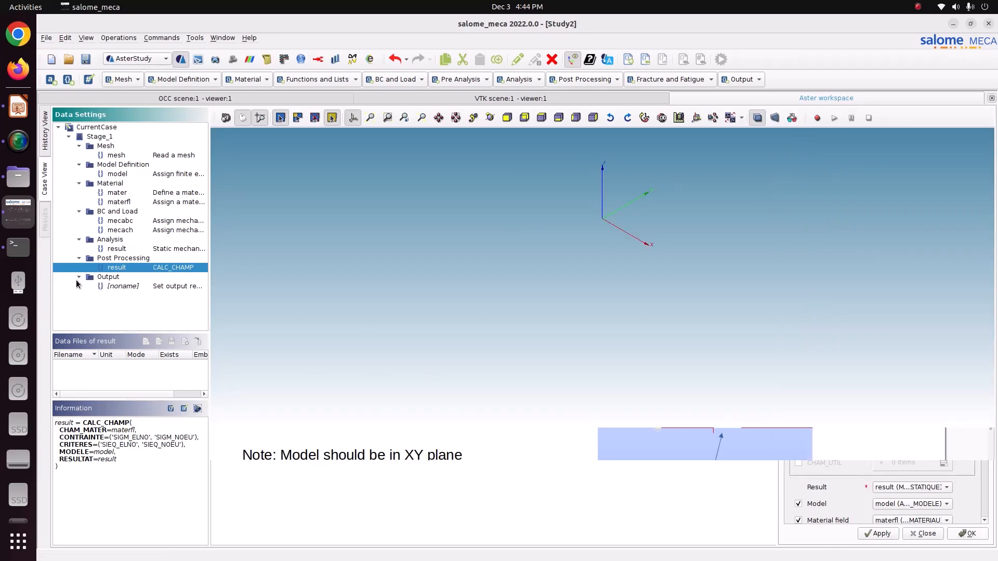
double_click(171, 286)
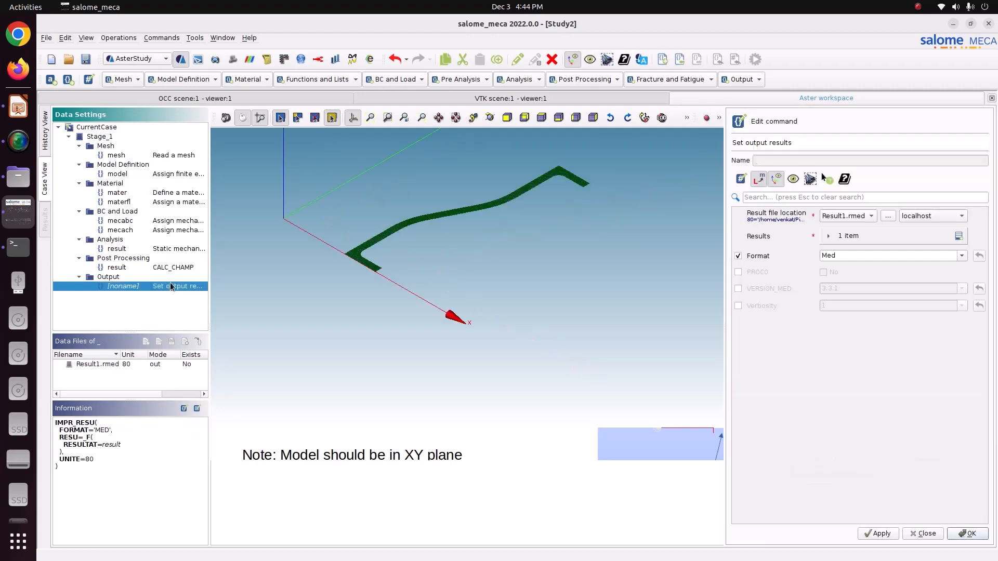
click(828, 235)
click(888, 261)
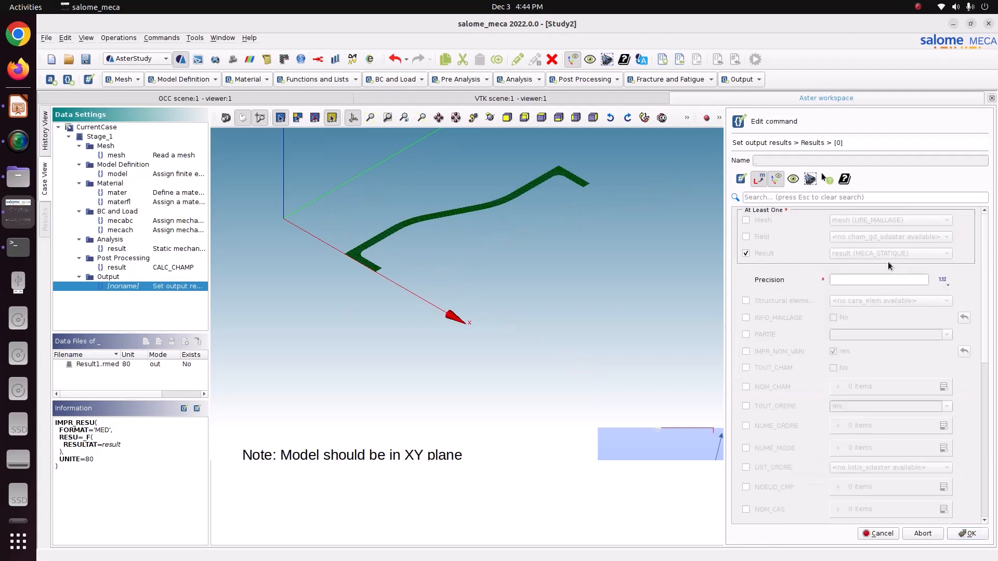
click(881, 254)
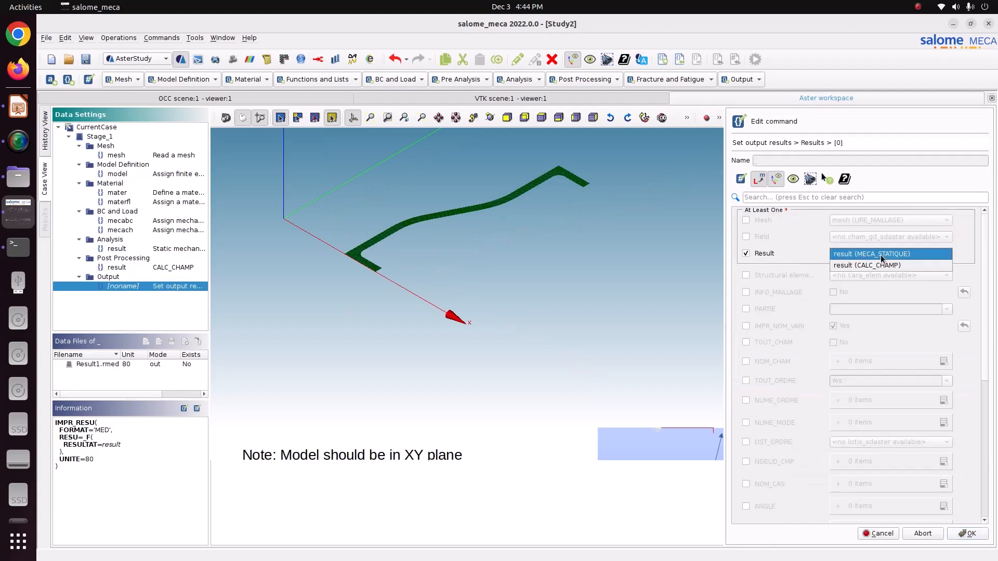
click(880, 264)
Include the mesh and all fields (TOUT_CHAM) in the output result item and save the output command.
click(762, 221)
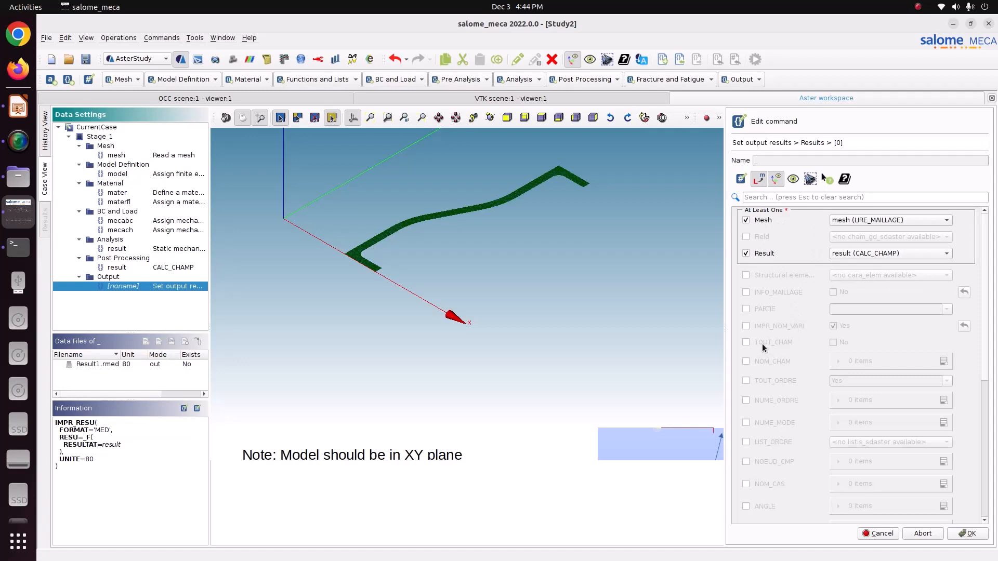
click(833, 342)
click(966, 534)
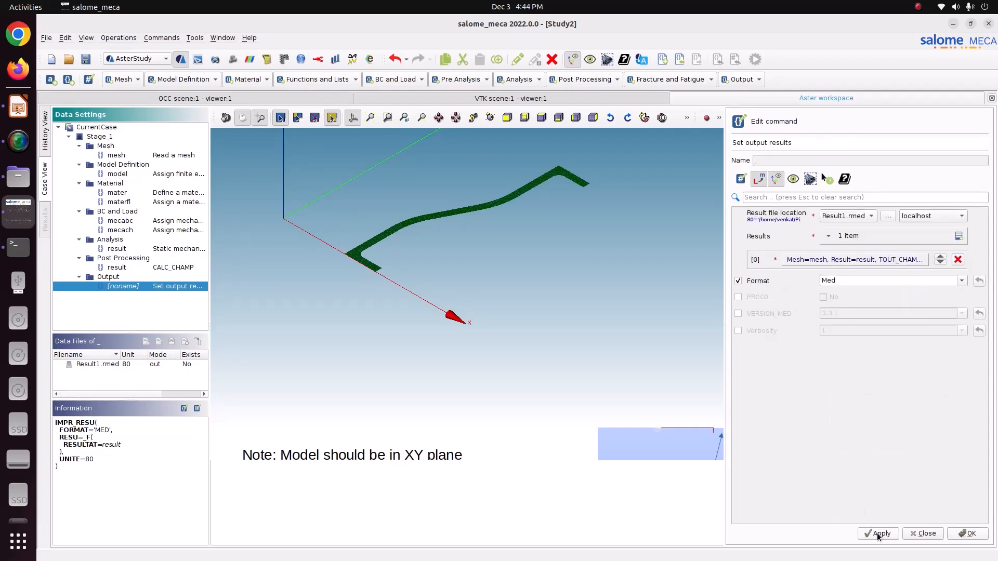
click(878, 534)
click(965, 535)
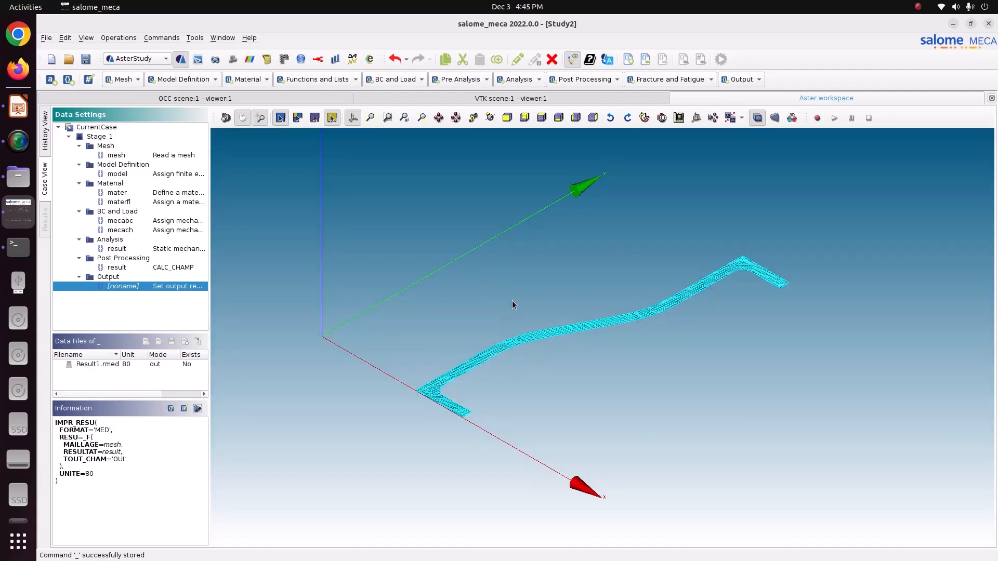
Include Stage_1 in the run of CurrentCase and set the auto refresh interval to 5s.
click(46, 149)
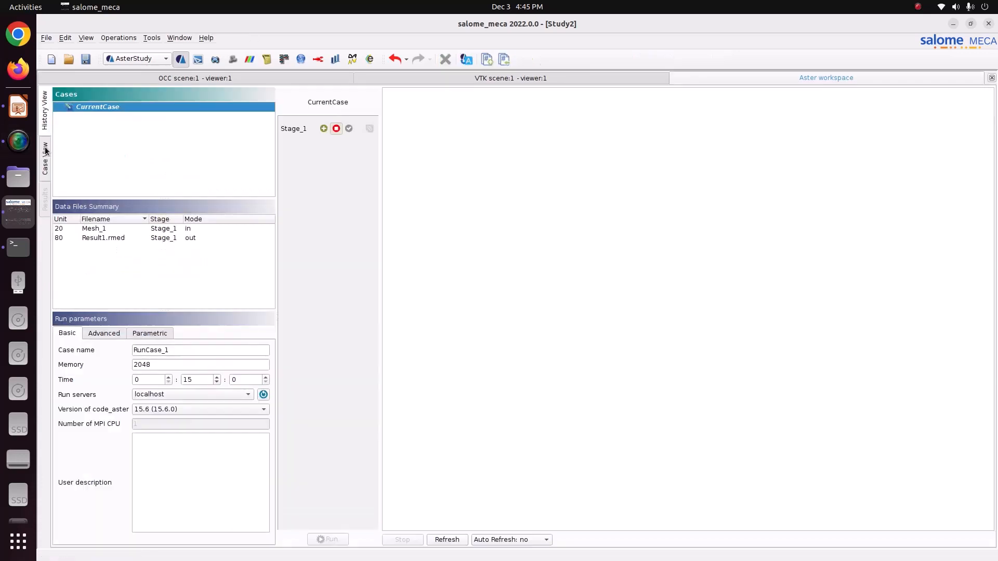
click(324, 133)
click(502, 540)
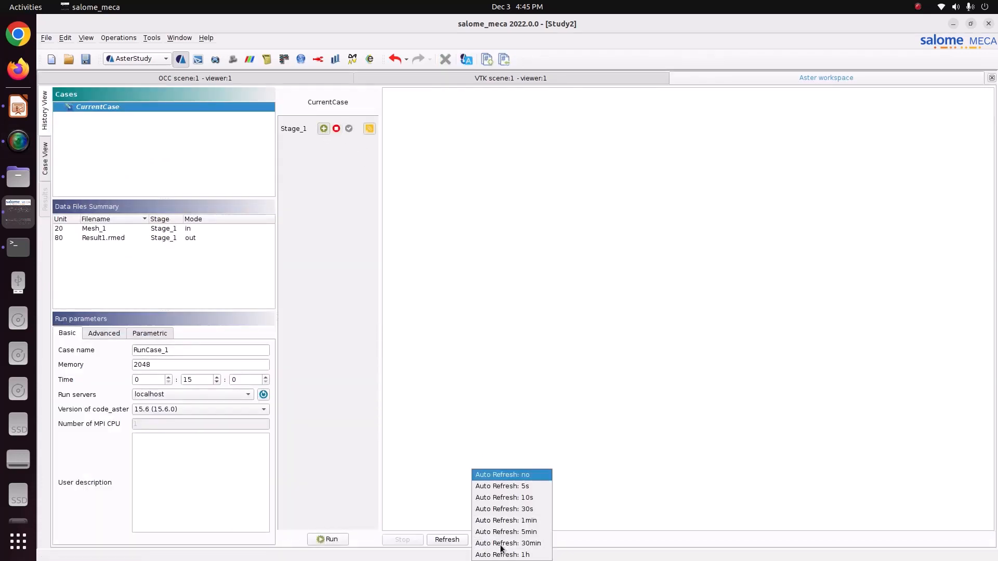
click(519, 488)
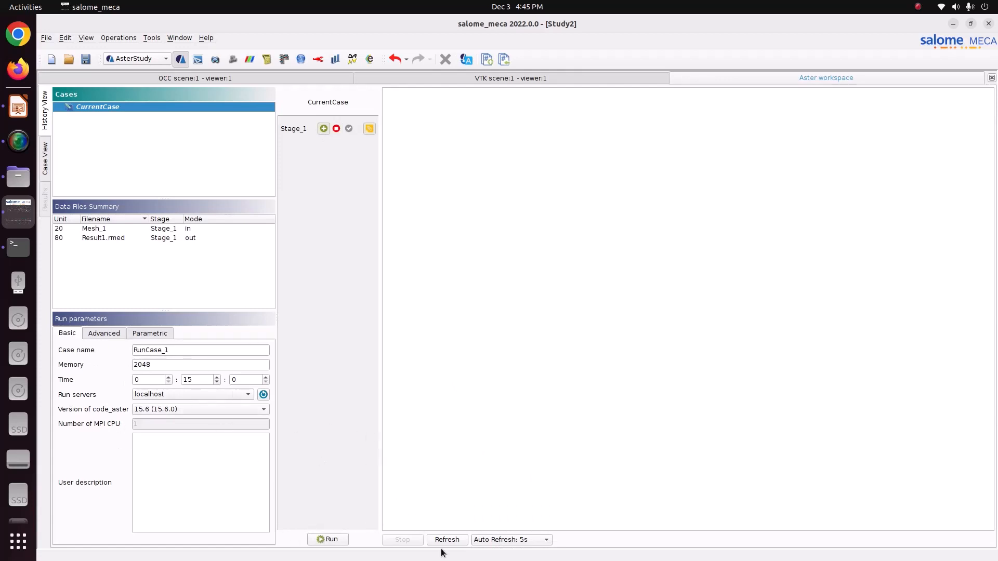
Save the study and run RunCase_1, checking the job diagnostic at the end of the output messages.
click(329, 539)
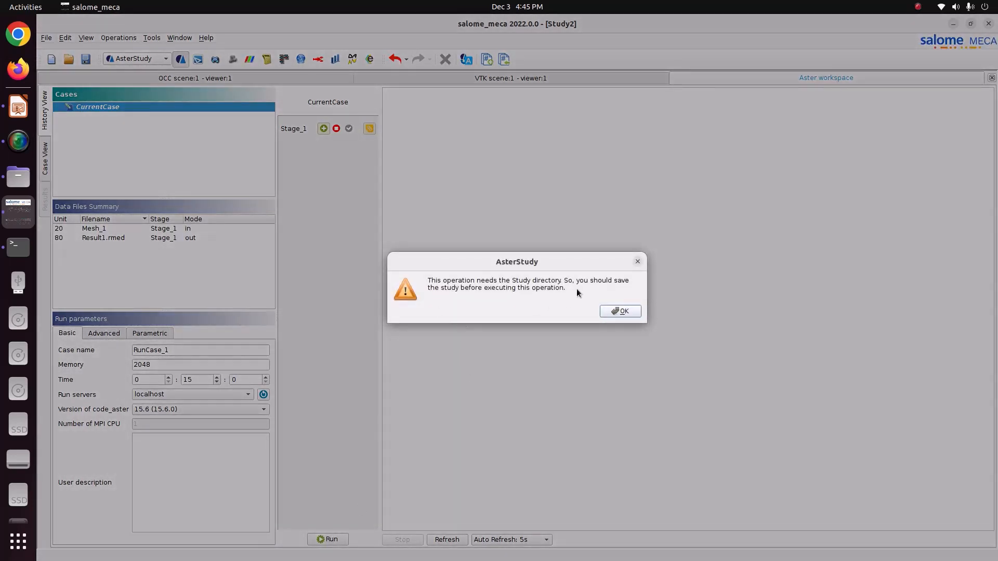
click(618, 310)
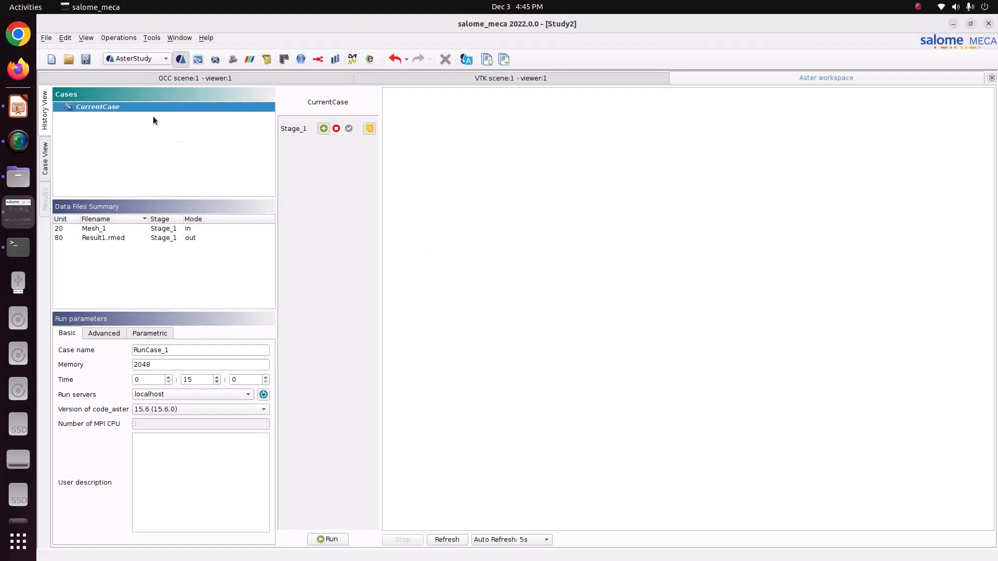
click(86, 59)
click(328, 539)
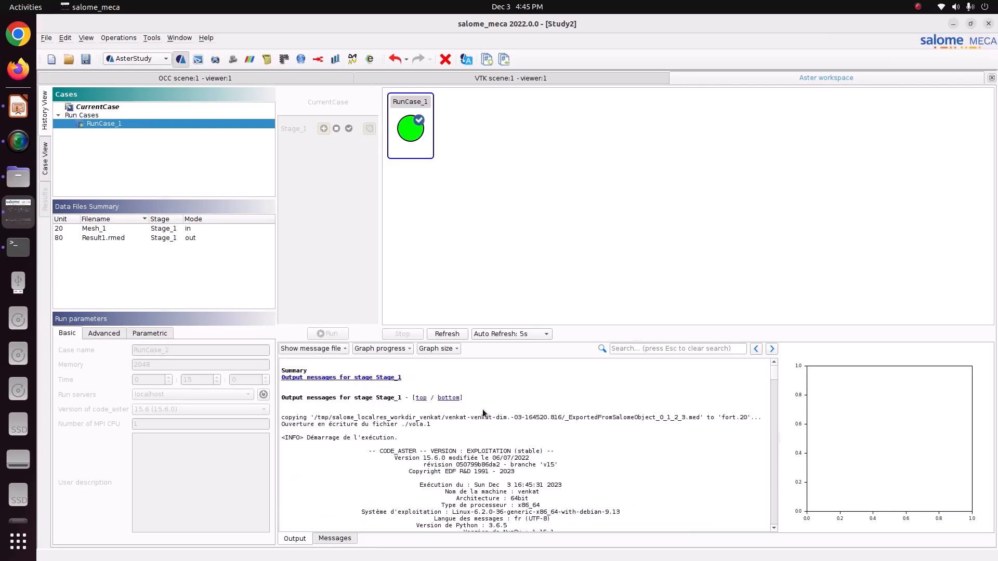
drag(773, 371, 771, 535)
drag(281, 471, 377, 482)
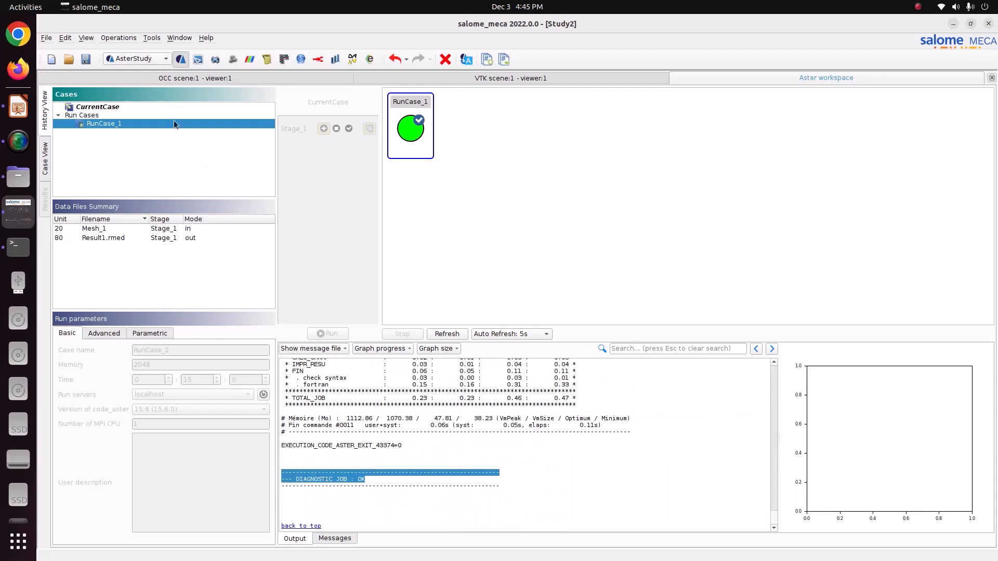
Switch to the ParaVIS module and load Result1.rmed from the Pictures/CODE_ASTER/51_axis_sym folder.
click(140, 60)
key(Escape)
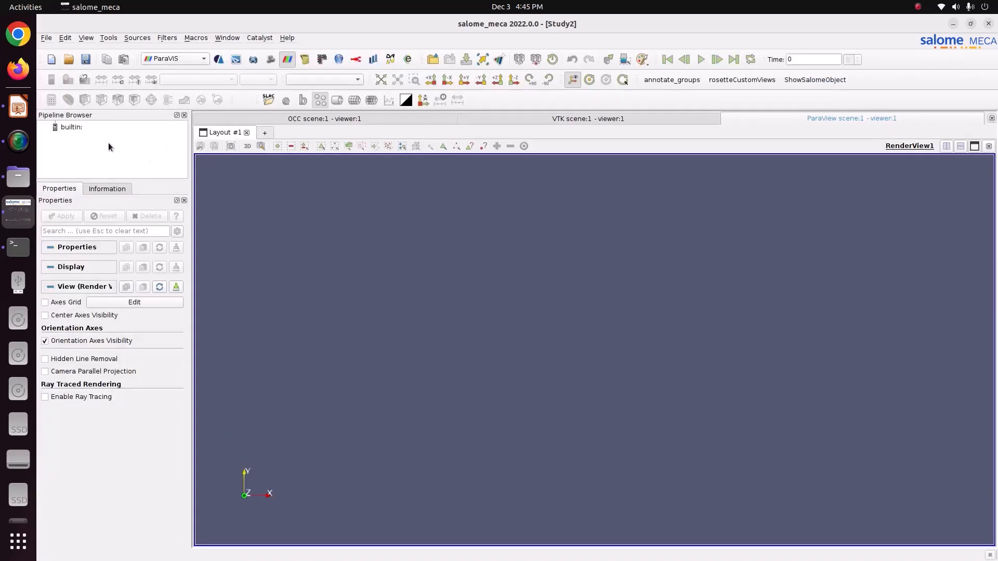
right_click(70, 130)
click(78, 134)
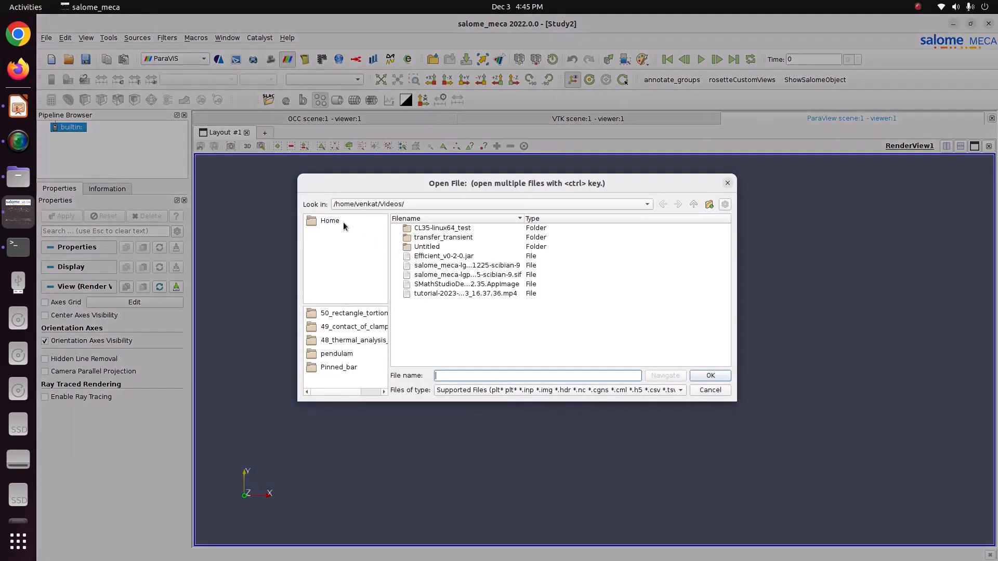
double_click(438, 322)
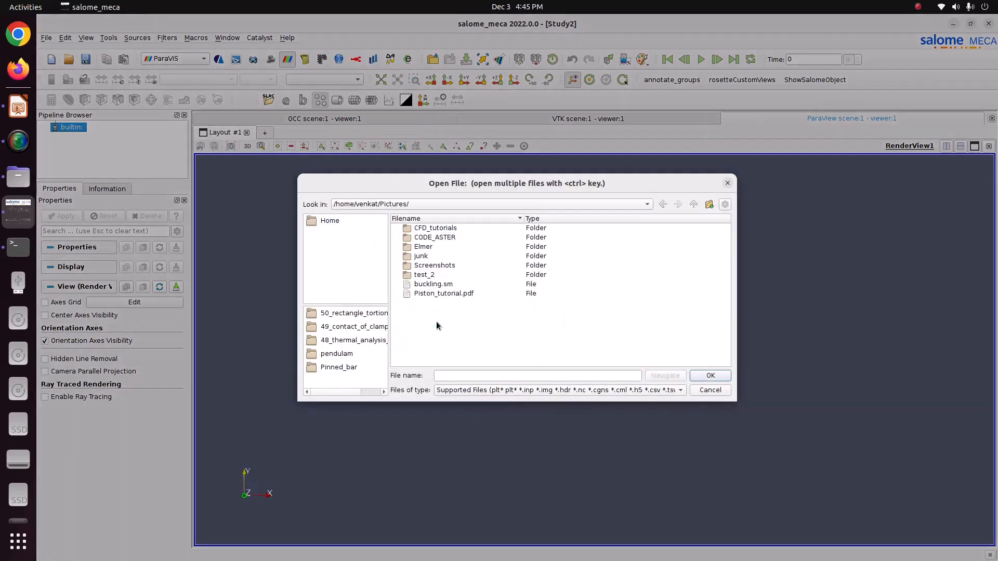
double_click(428, 238)
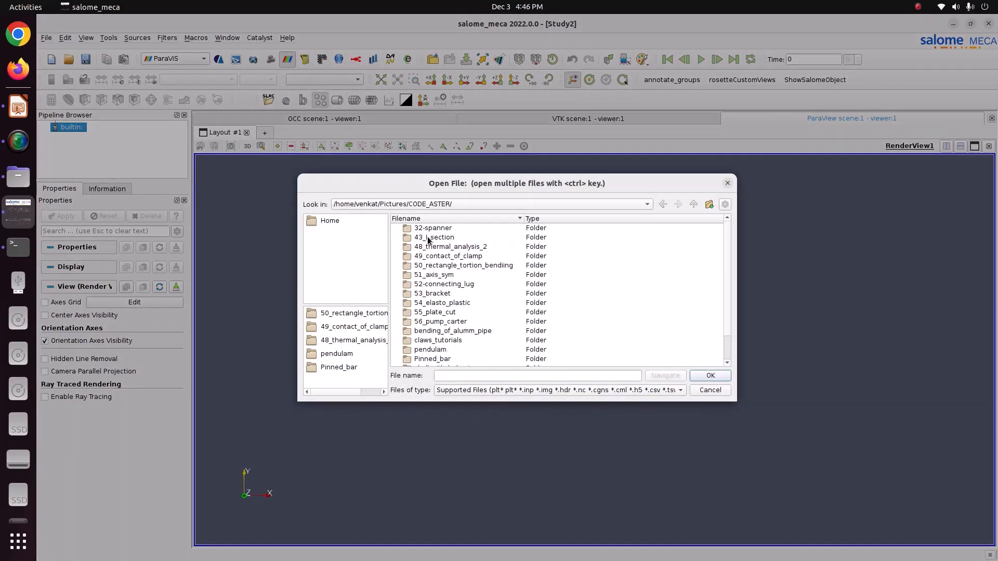
double_click(450, 275)
double_click(451, 266)
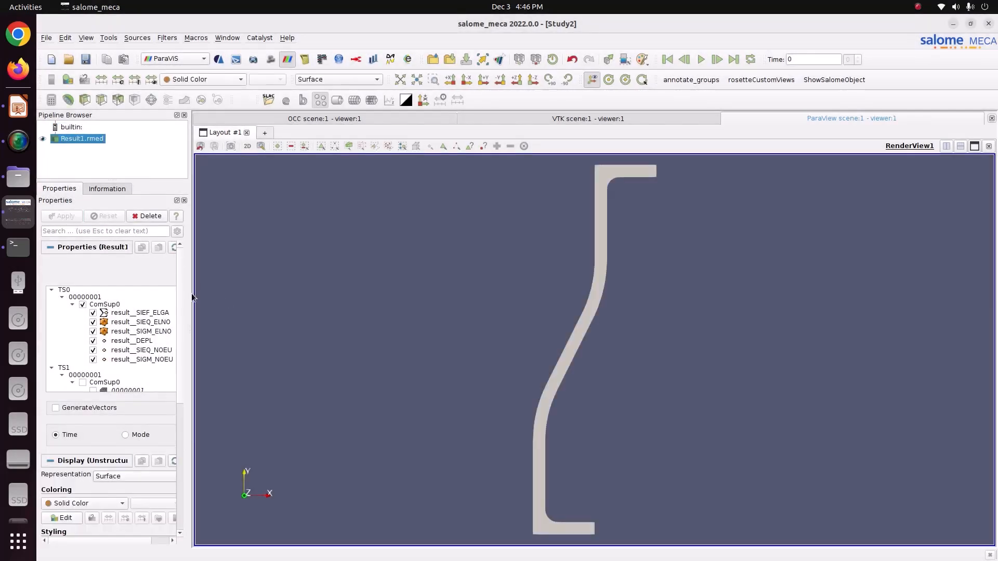
Color the model by result__DEPL magnitude and move the color legend up beside the profile.
drag(190, 297, 267, 290)
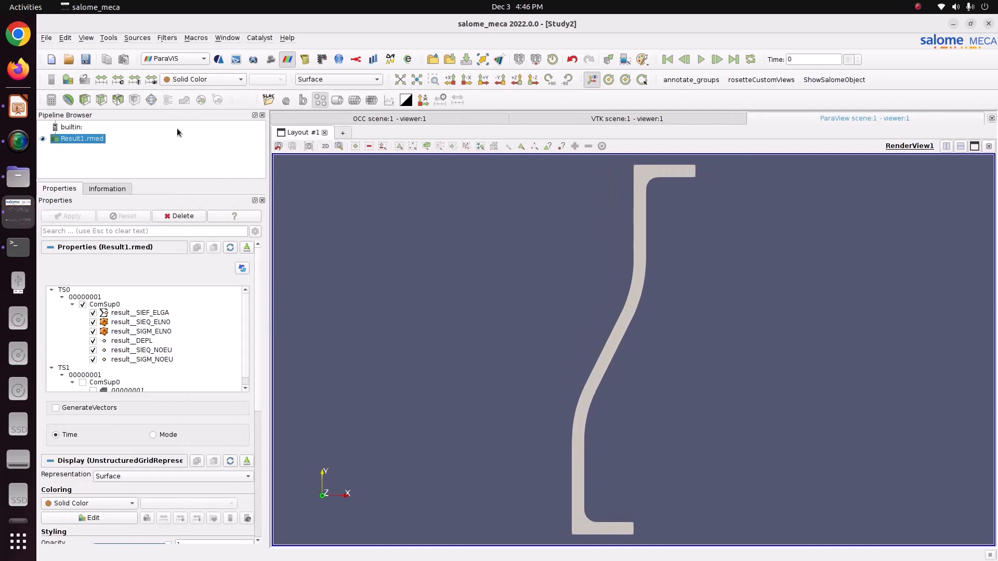
click(196, 81)
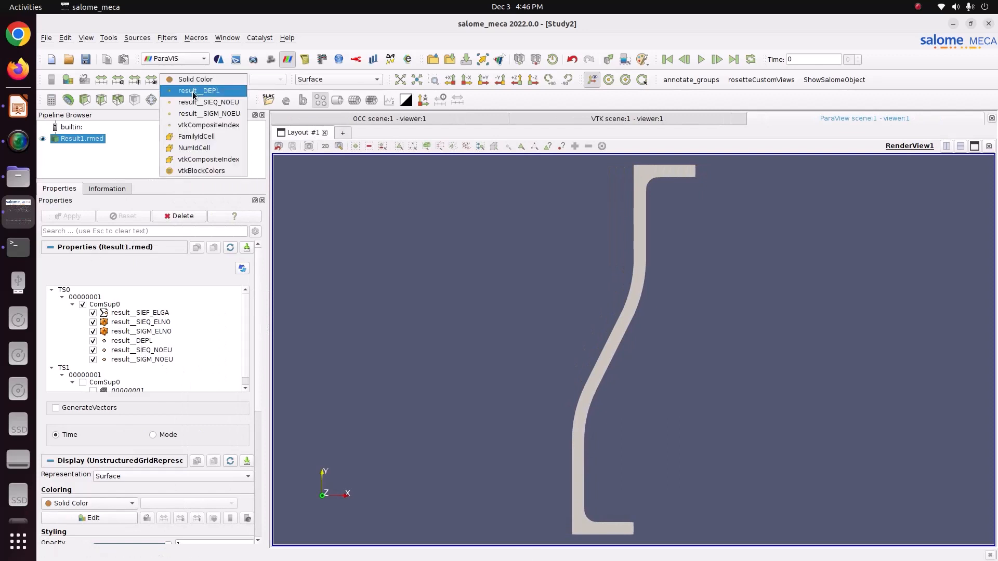
click(193, 91)
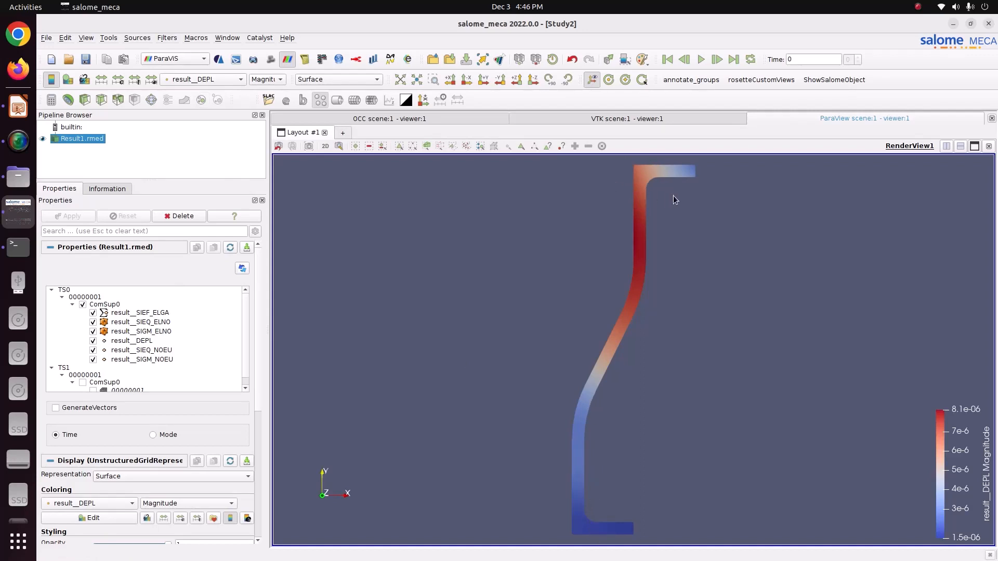
drag(972, 462, 923, 235)
Color the model by the DX component of result__DEPL, followed by the DY component.
click(266, 79)
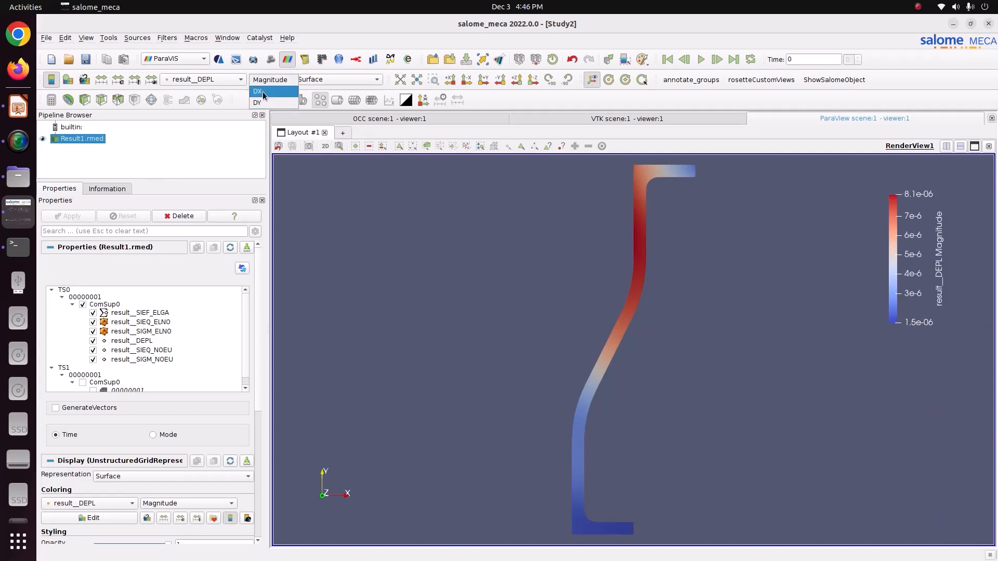
click(264, 92)
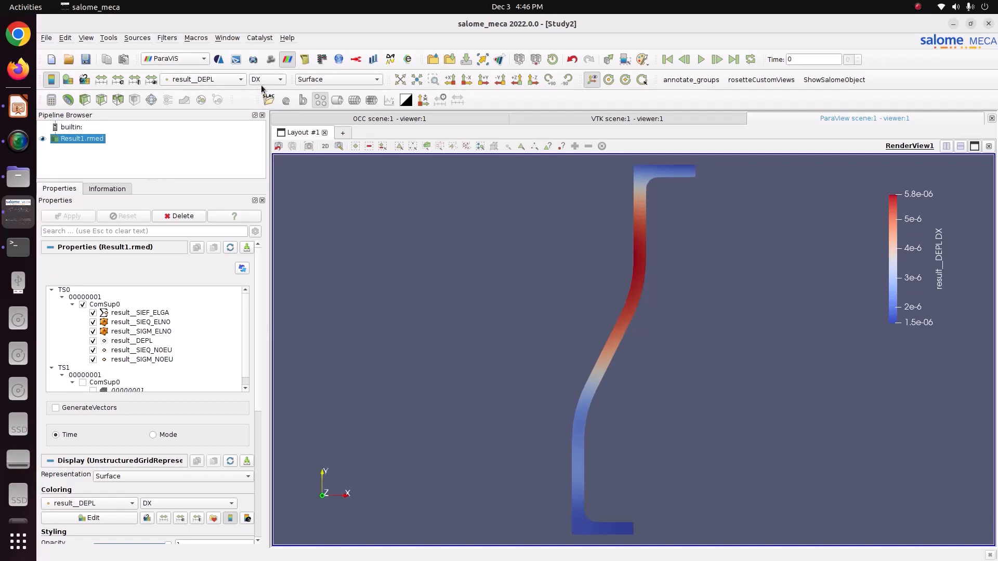
click(266, 80)
click(263, 99)
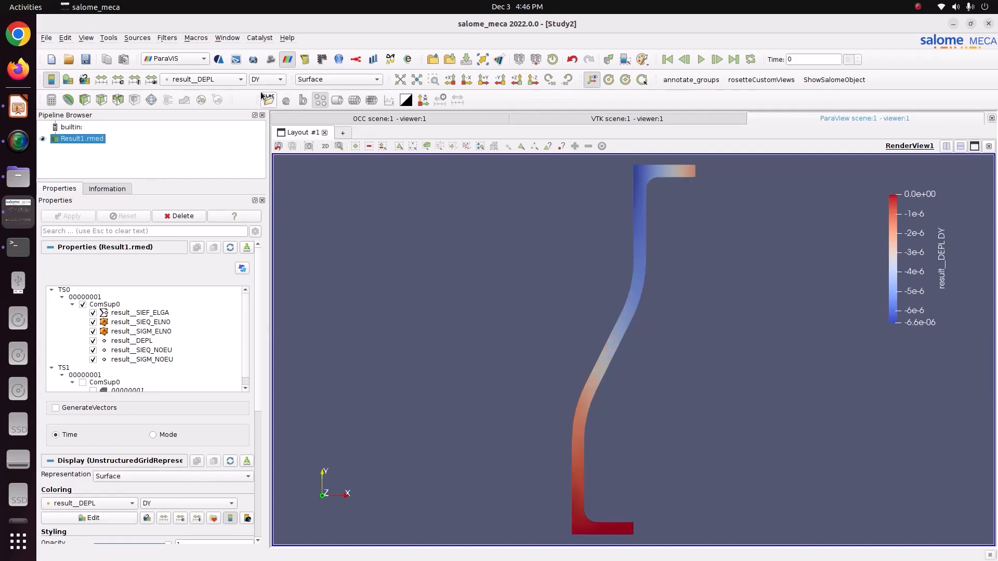
Color the model by the VMIS component of result__SIEQ_NOEU and move its color legend up beside the profile.
click(225, 80)
click(223, 92)
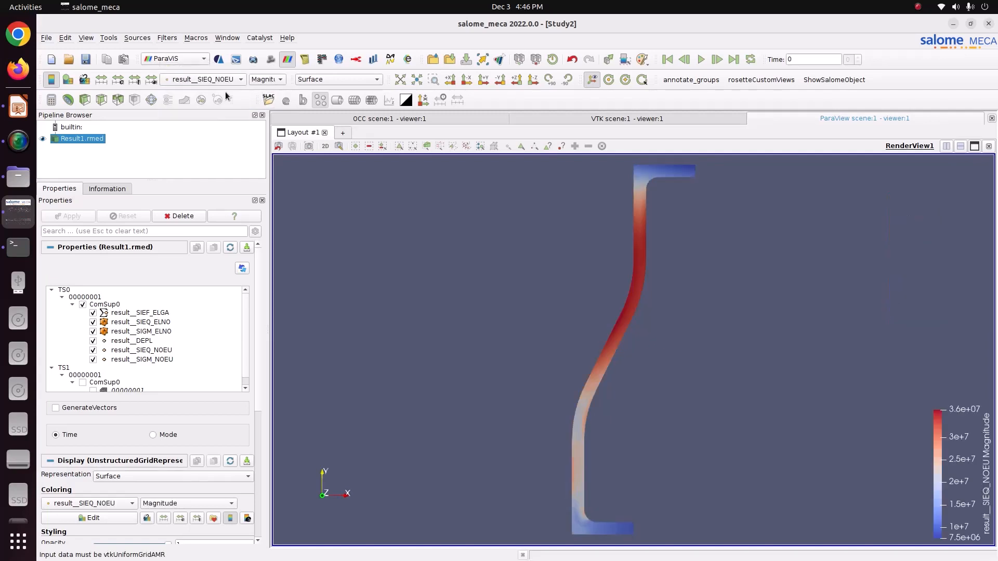
click(257, 80)
click(267, 91)
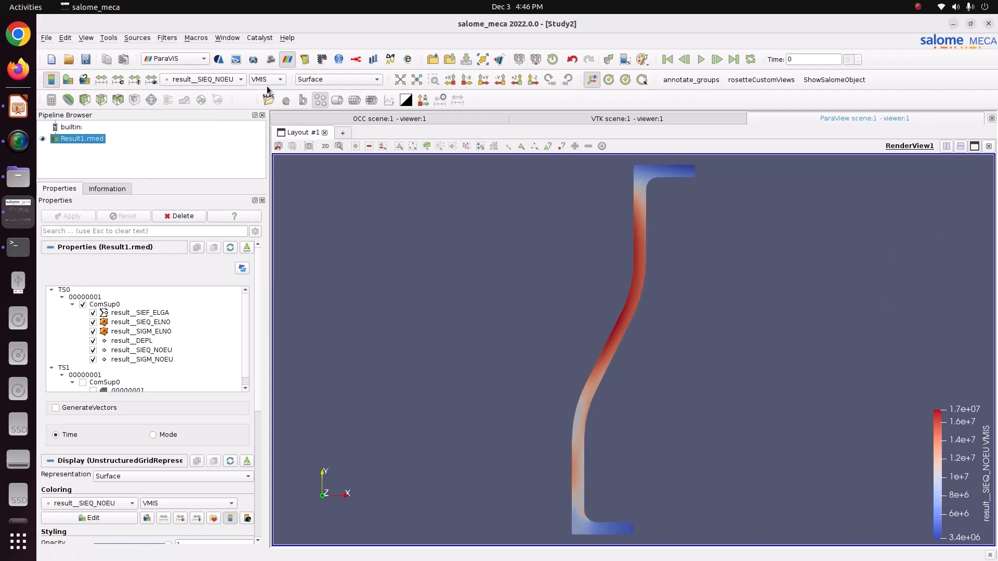
drag(981, 515, 925, 318)
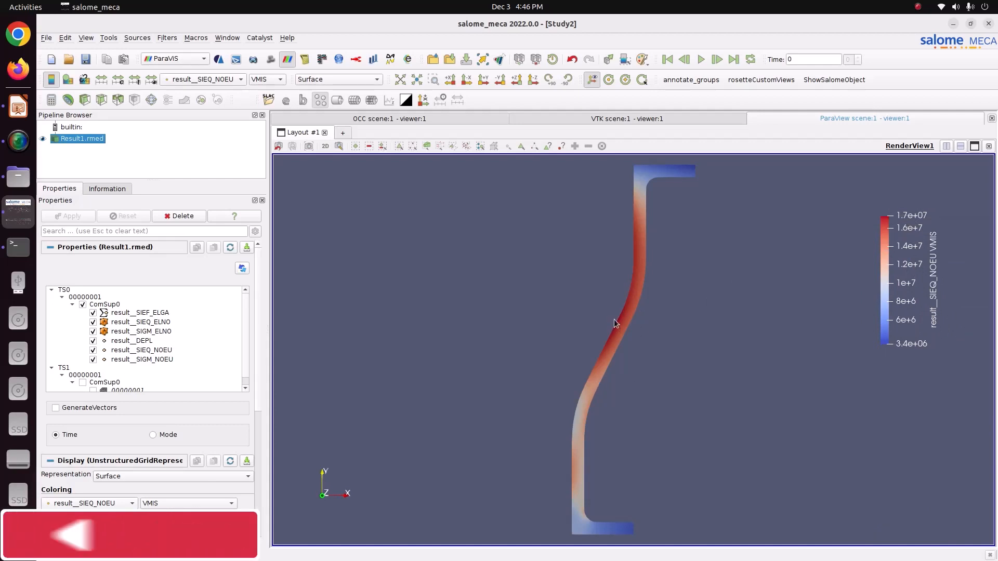
Display the von Mises result as Surface With Edges to show the mesh on the reducer's sloped wall.
scroll(619, 320, up, 5)
middle_drag(613, 285, 603, 364)
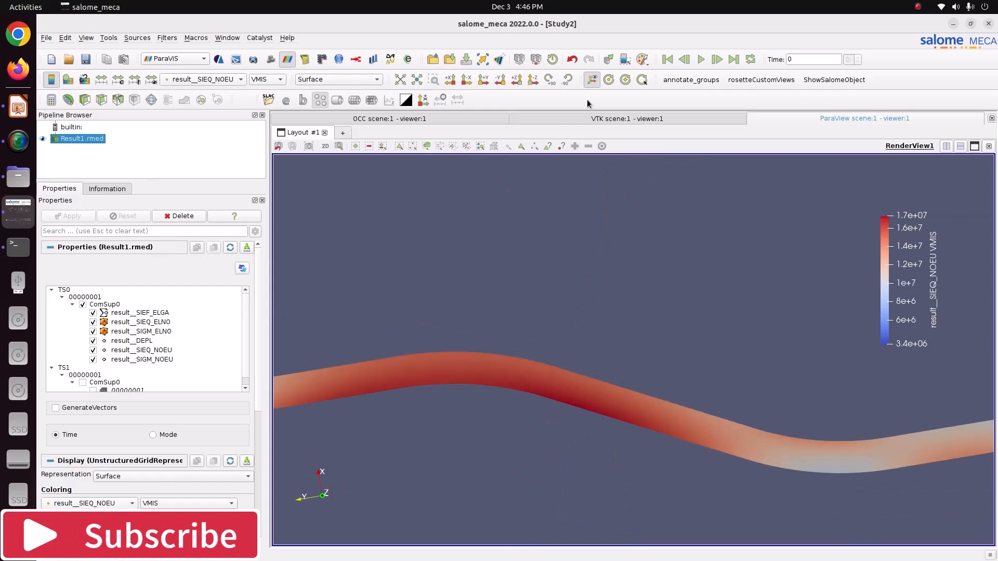
click(512, 79)
click(498, 81)
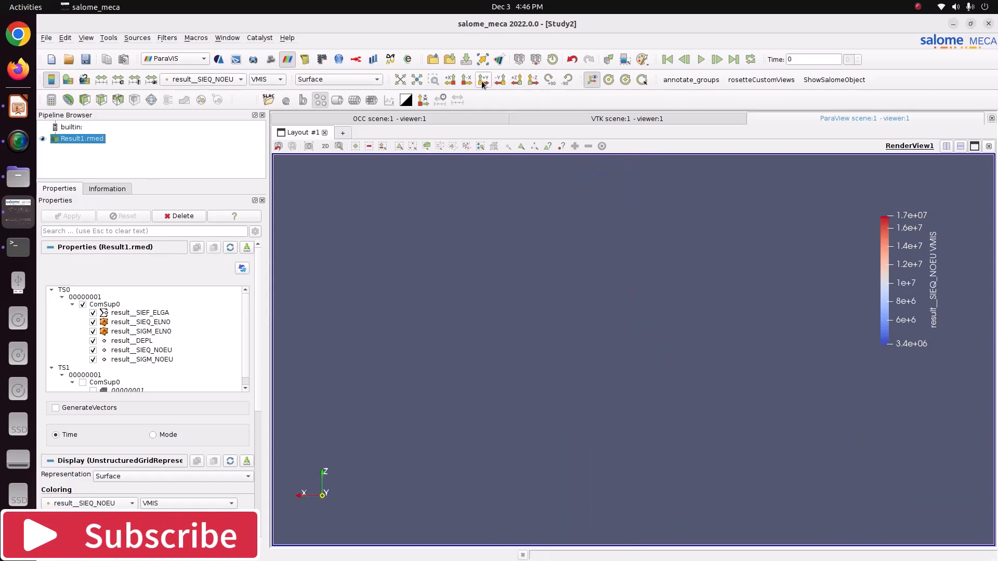
click(482, 83)
click(535, 79)
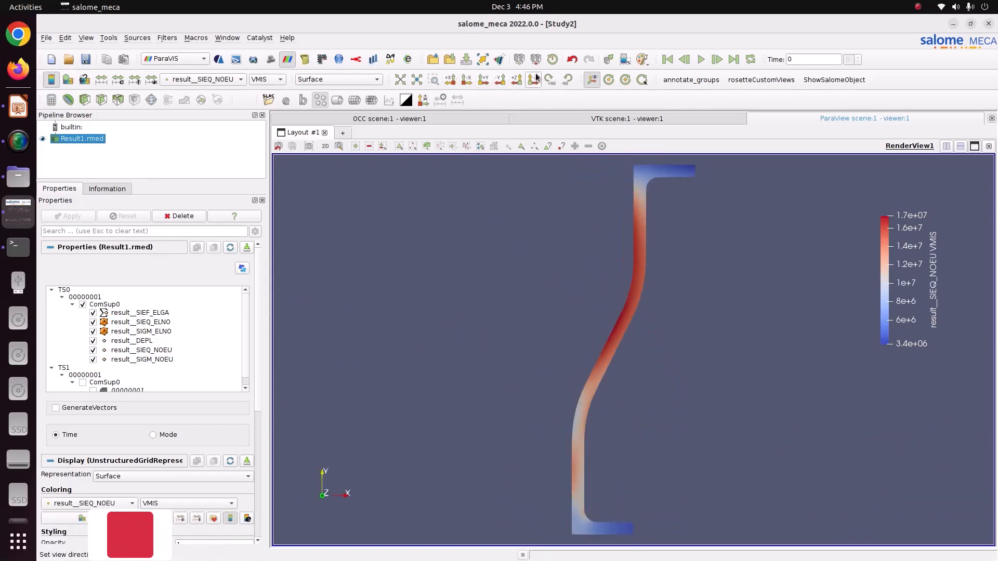
drag(635, 252, 640, 252)
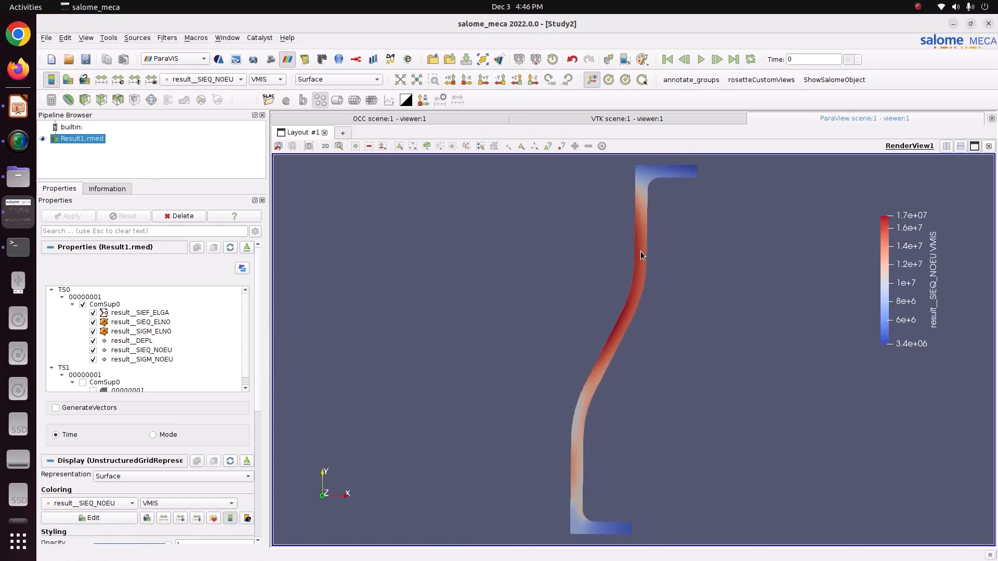
scroll(640, 251, up, 5)
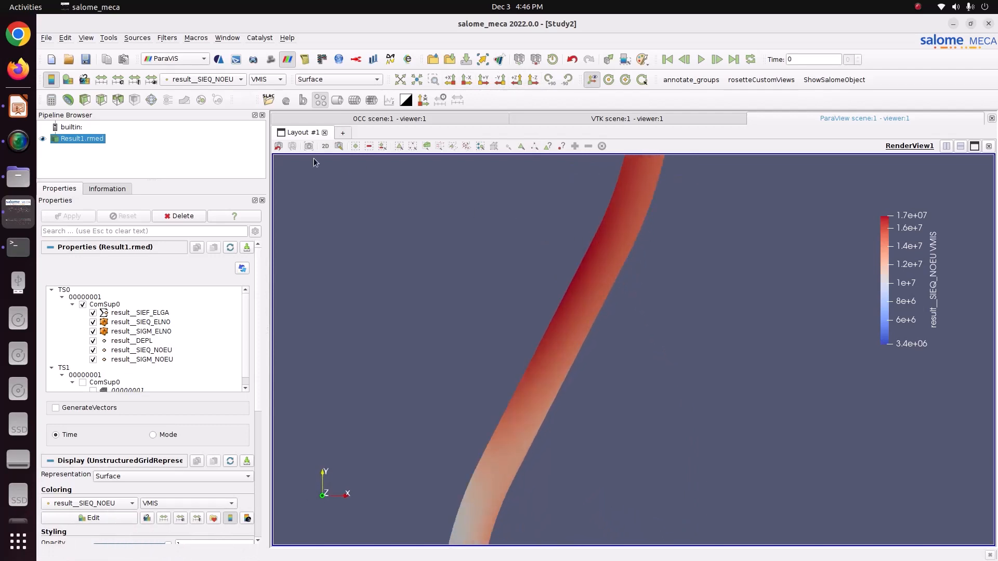
click(318, 82)
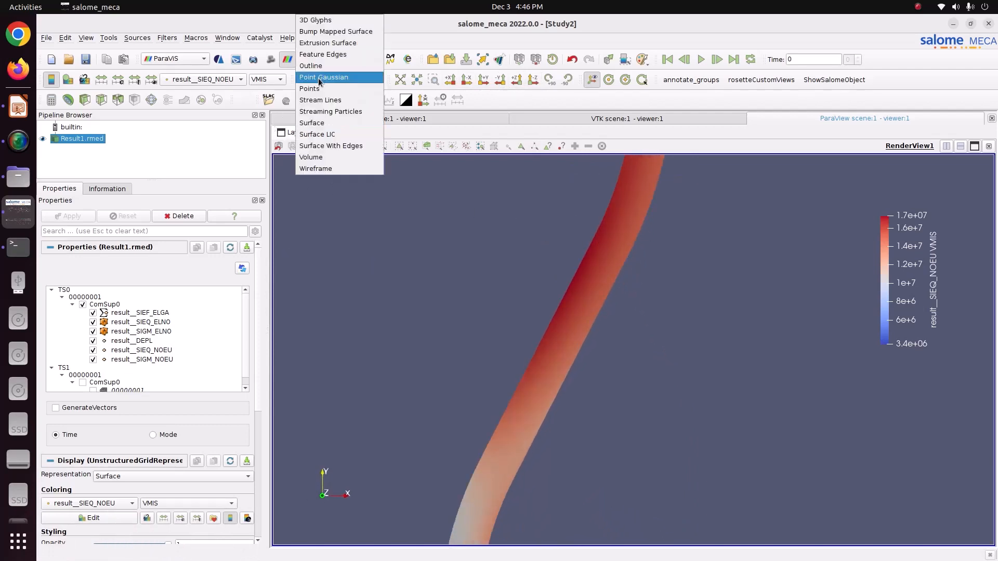
click(333, 147)
Query the nodal result values at a high-stress point on the inner edge of the sloped wall.
drag(585, 247, 566, 238)
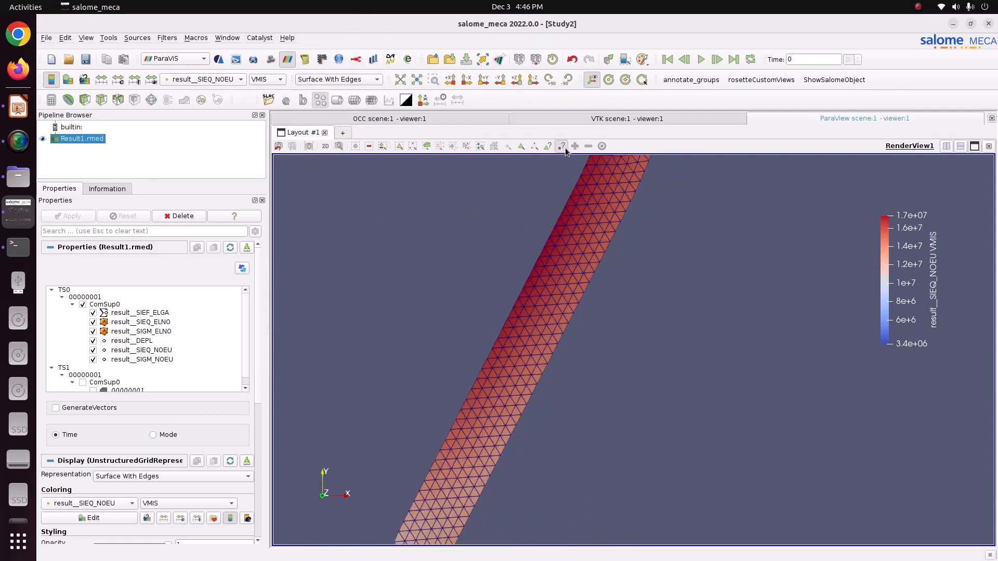
mouse_move(556, 215)
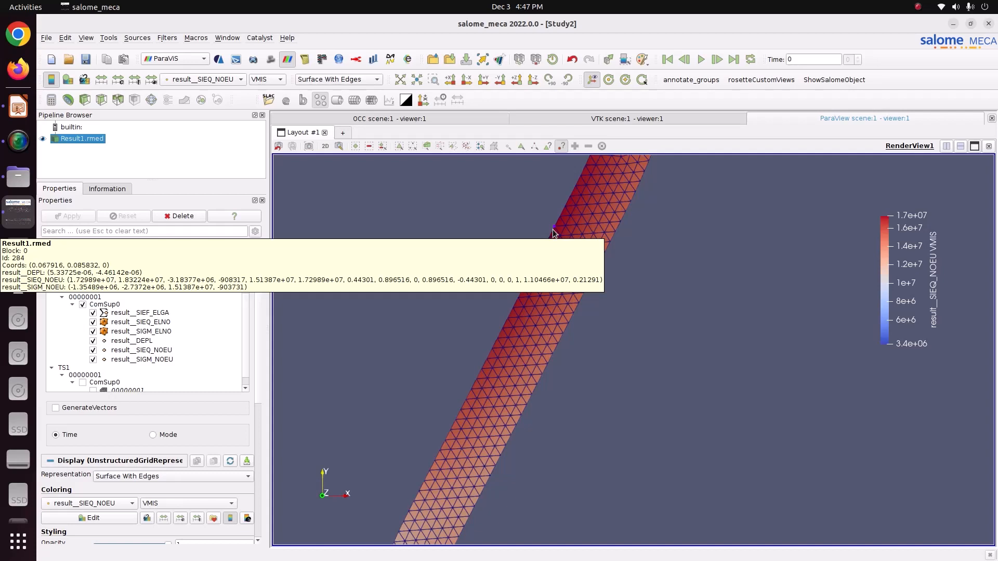
click(562, 146)
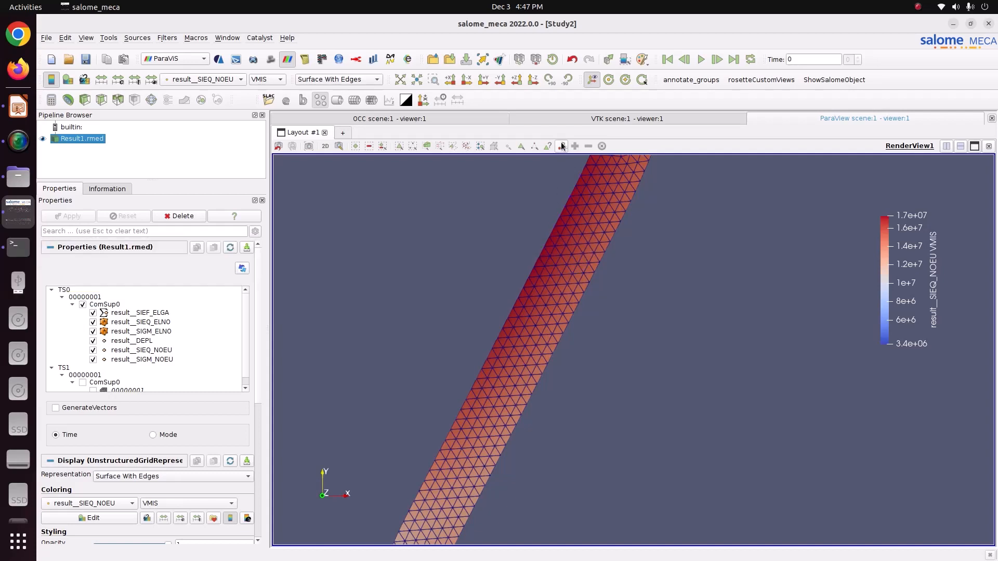
Show the Selection Display Inspector and set the point labels to result__SIEQ_NOEU.
click(86, 37)
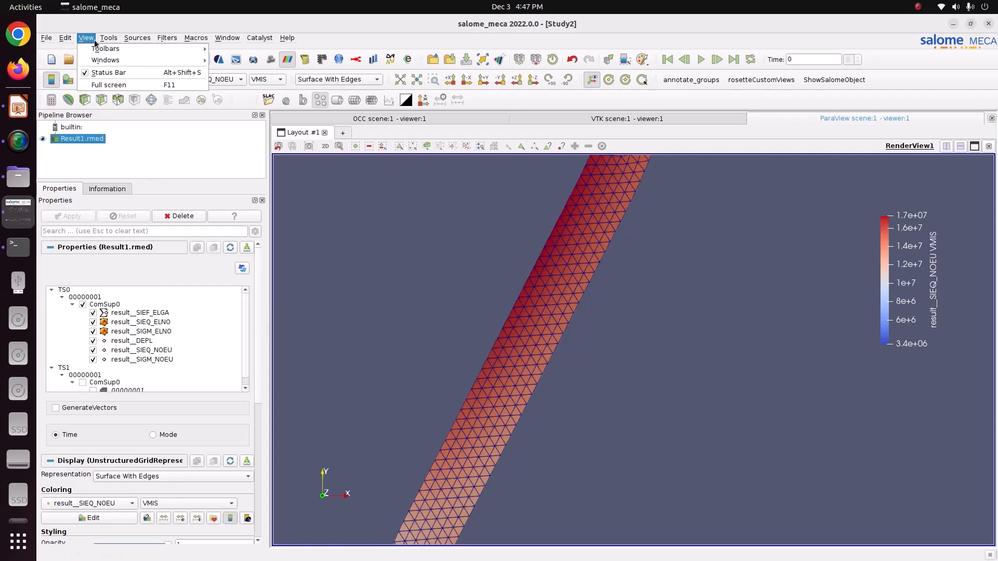
mouse_move(103, 60)
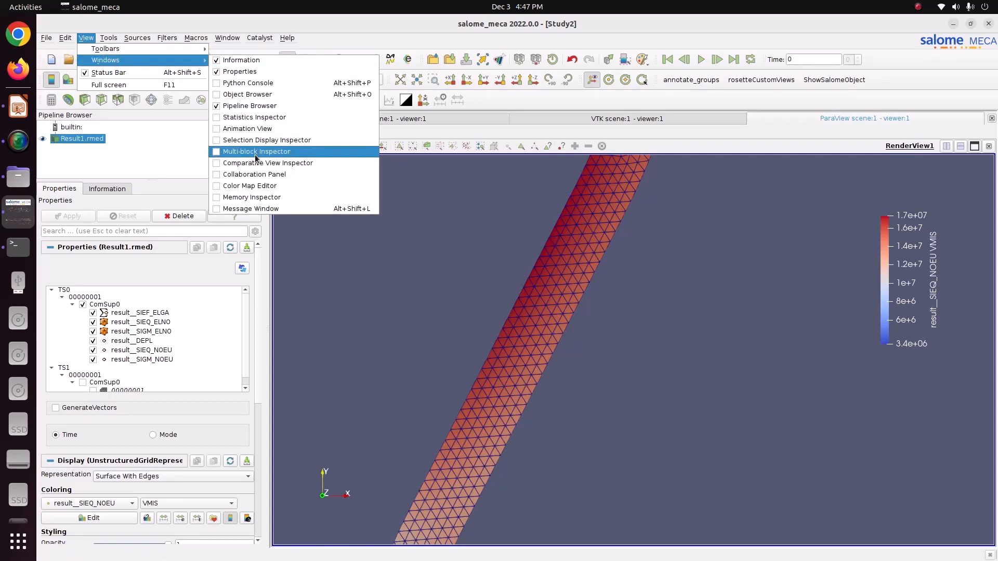
click(242, 140)
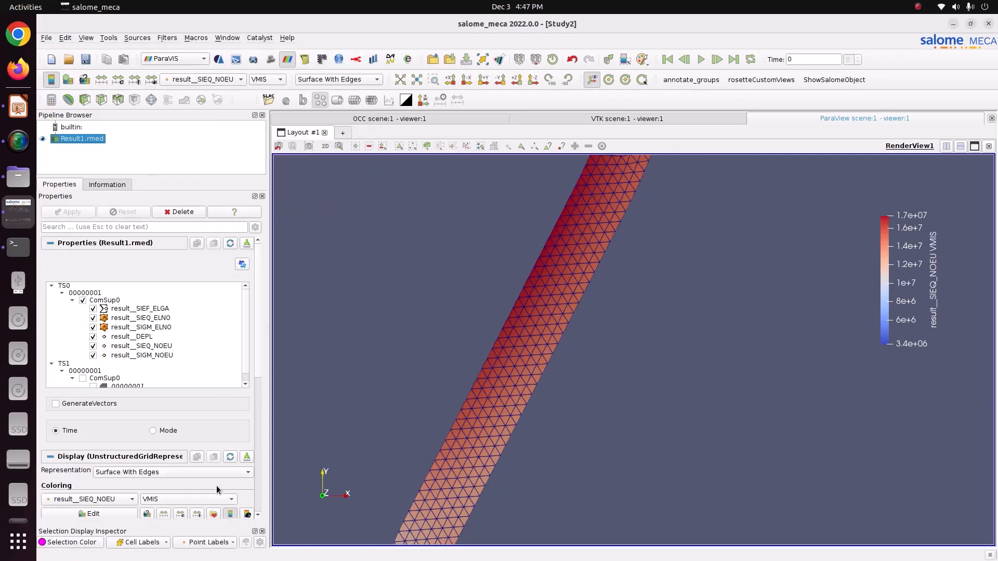
drag(259, 370, 255, 511)
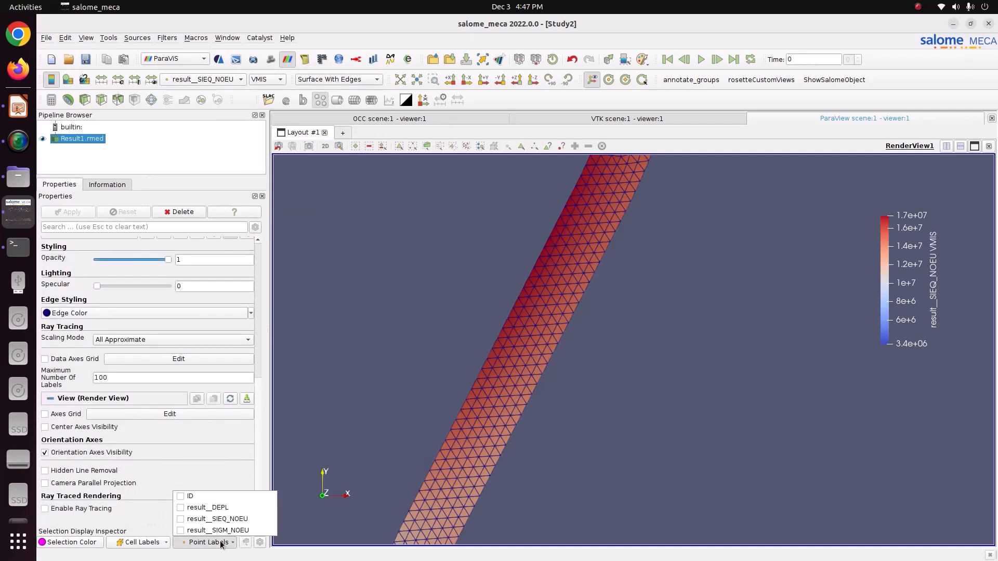
click(204, 518)
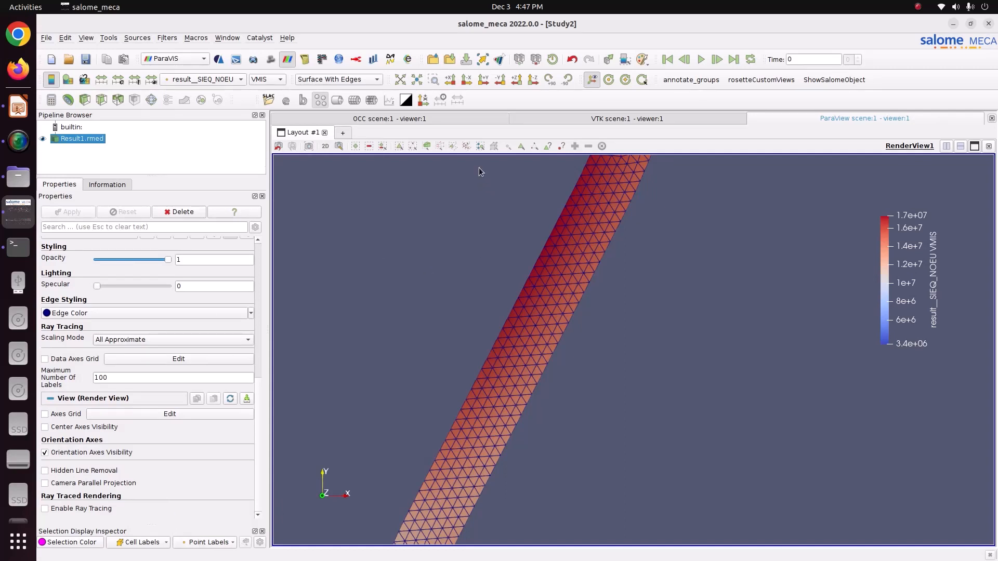
Select two nodes on the high-stress inner edge to label their stresses, and check the order of the SIEQ_NOEU components.
click(440, 146)
drag(551, 254, 553, 252)
scroll(539, 242, up, 5)
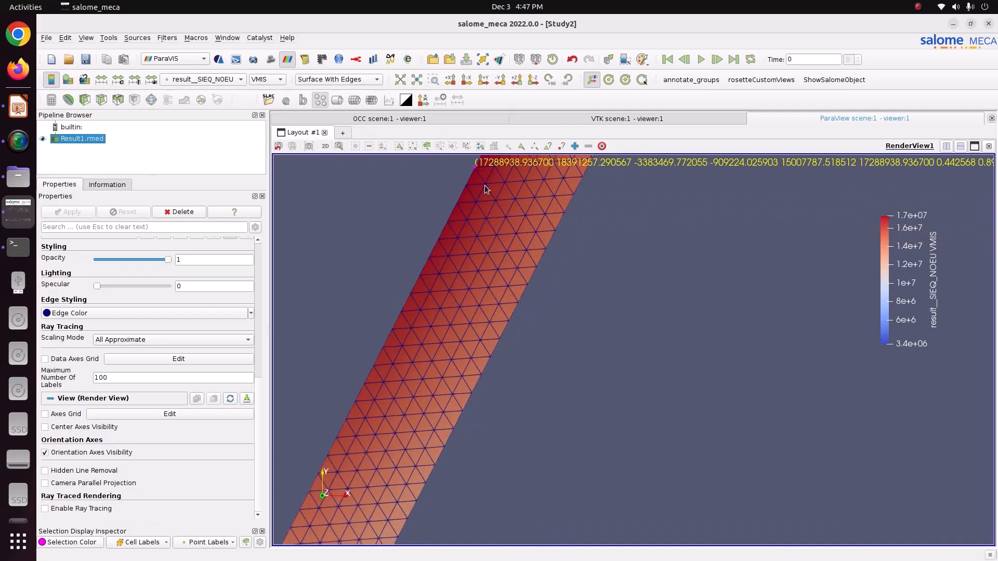
middle_drag(485, 185, 472, 224)
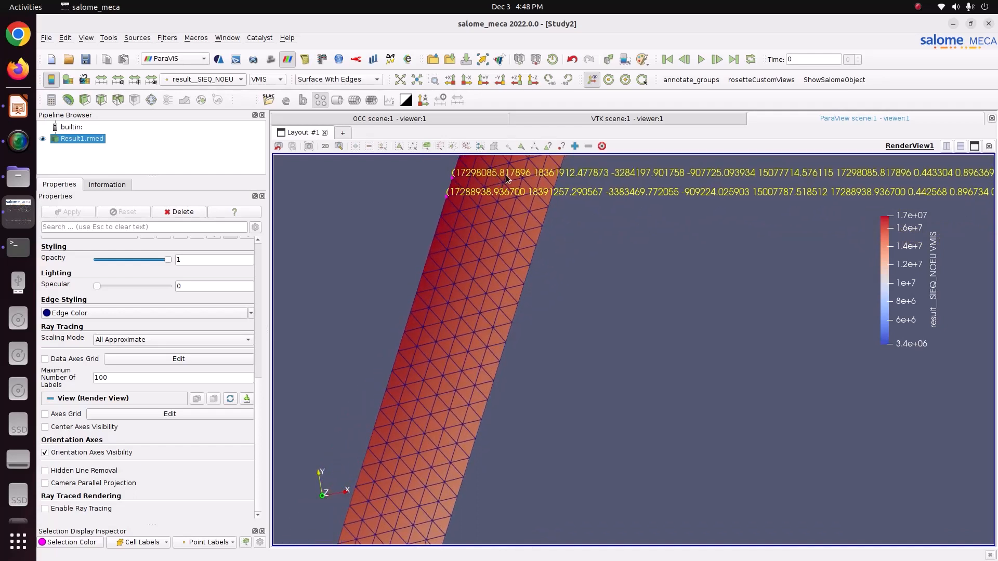
click(267, 79)
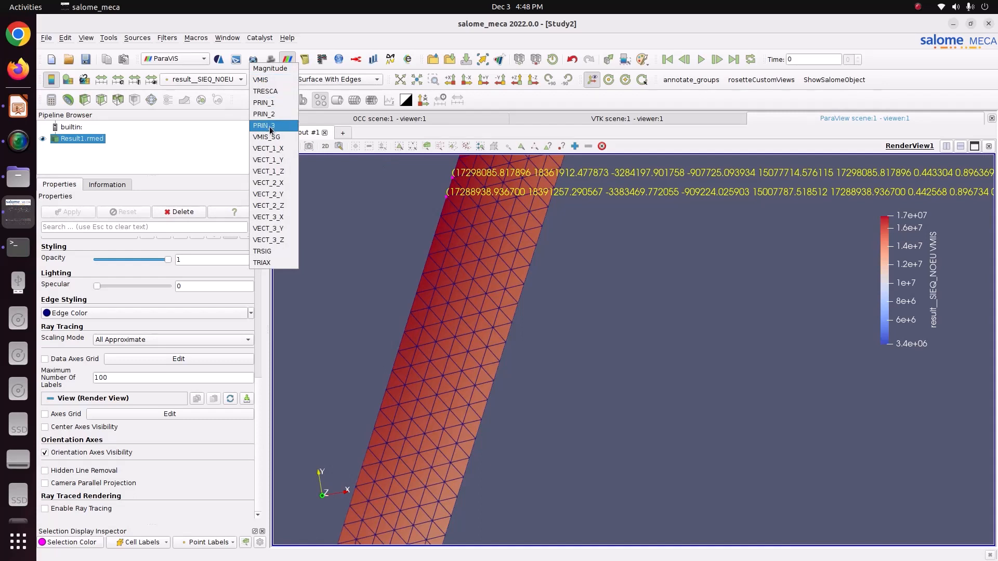
click(478, 288)
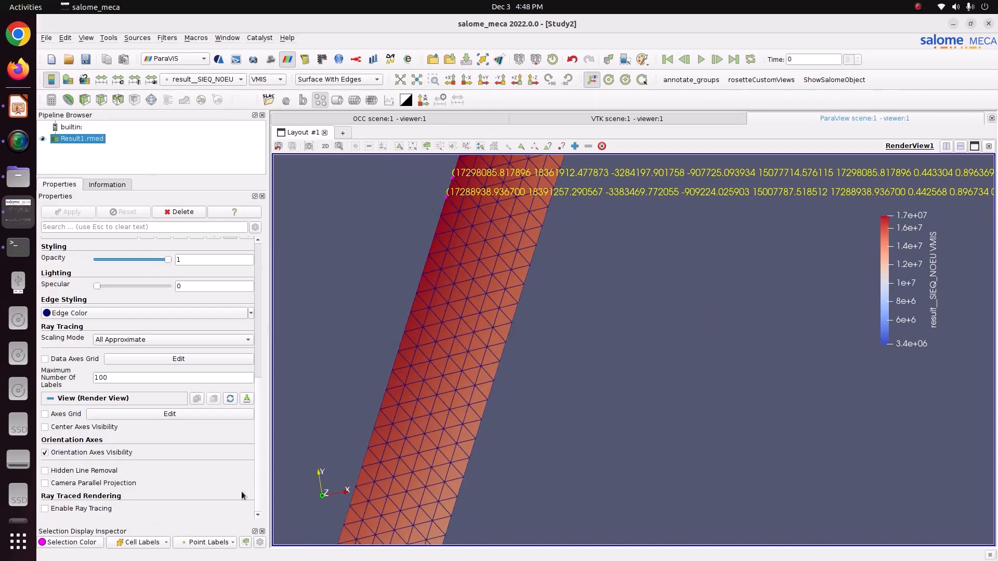
Turn off the result__SIEQ_NOEU point labels and return the model's representation to Surface.
click(233, 542)
click(202, 519)
scroll(522, 398, down, 3)
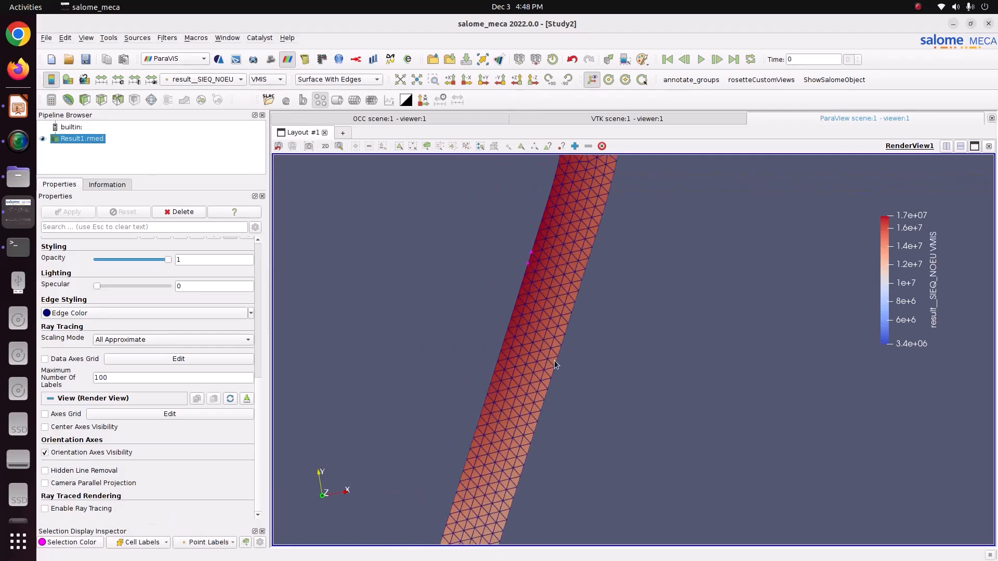
scroll(553, 358, down, 6)
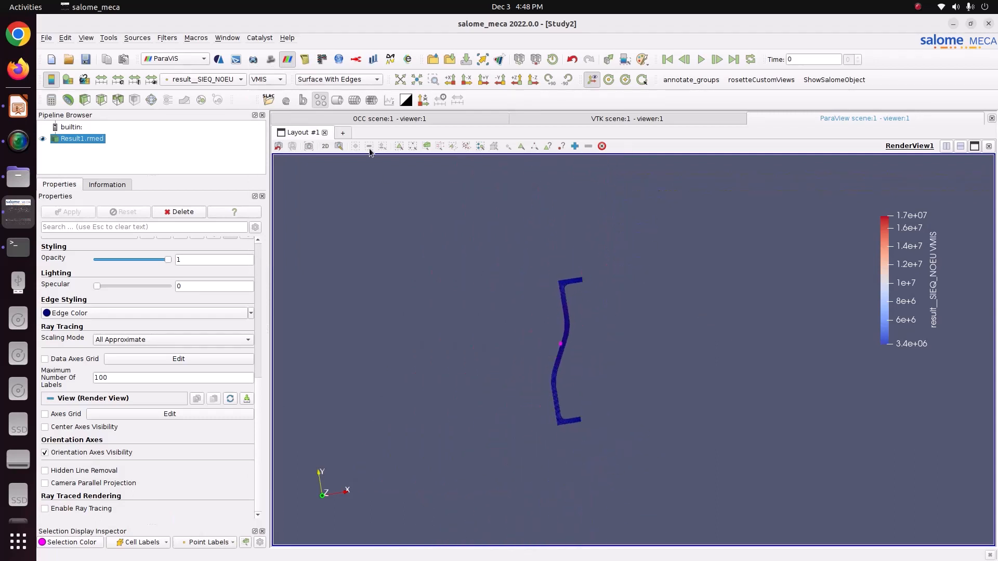
click(338, 79)
click(322, 124)
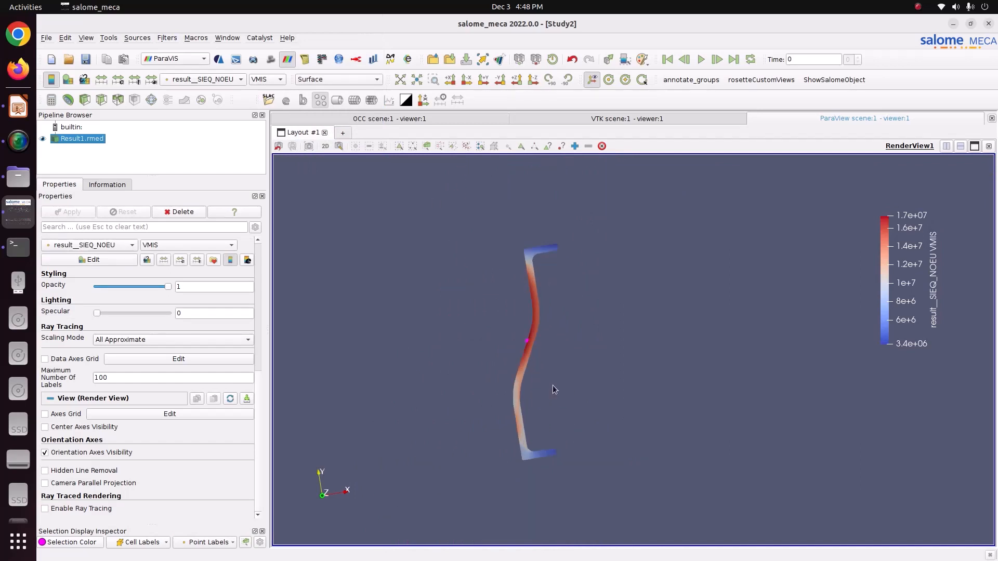
drag(606, 355, 769, 459)
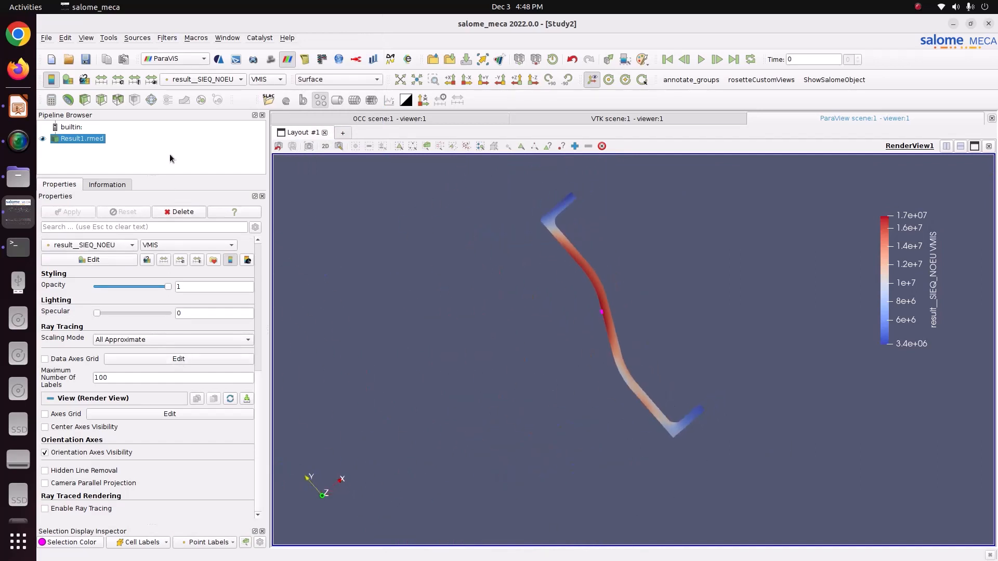
Color the model by result__DEPL and restore the upright view of the XY plane.
click(201, 80)
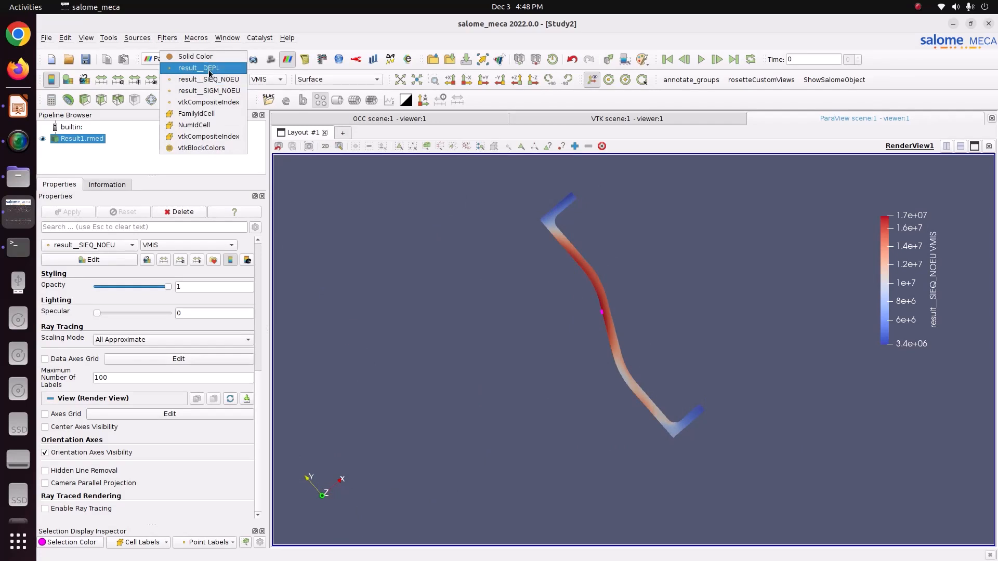
click(202, 68)
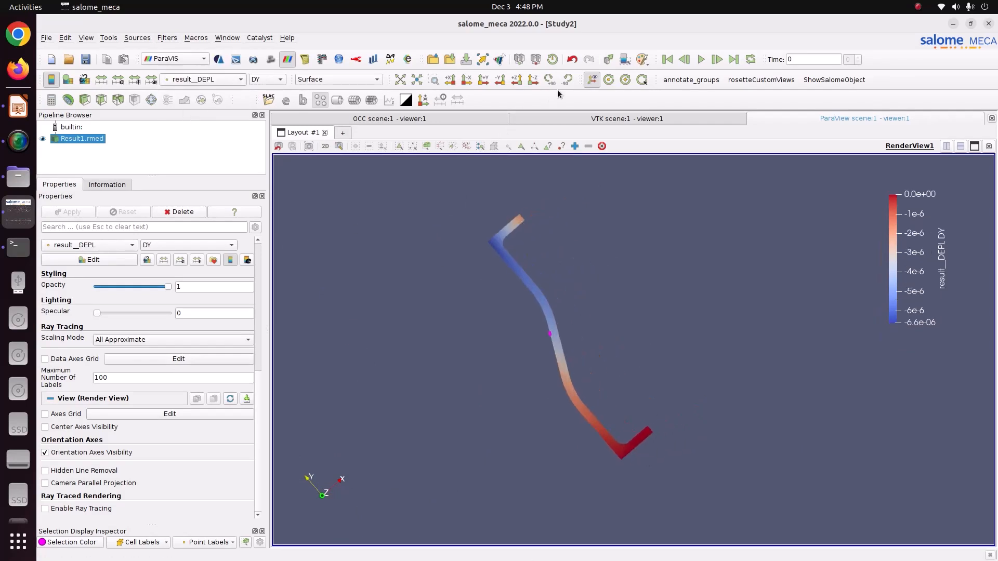
click(516, 81)
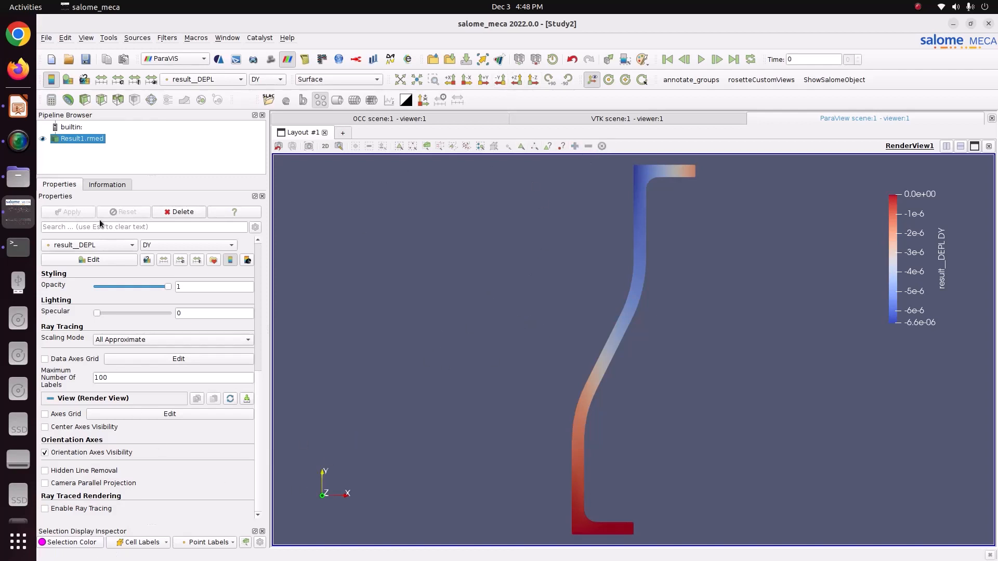
Enable GenerateVectors for Result1.rmed and apply the change.
drag(259, 378, 263, 239)
click(86, 403)
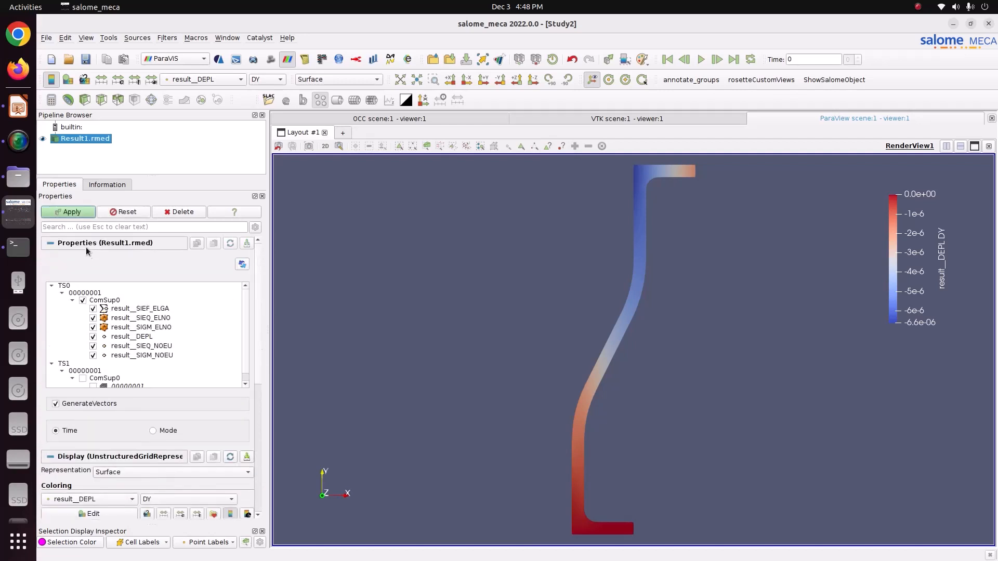
click(72, 215)
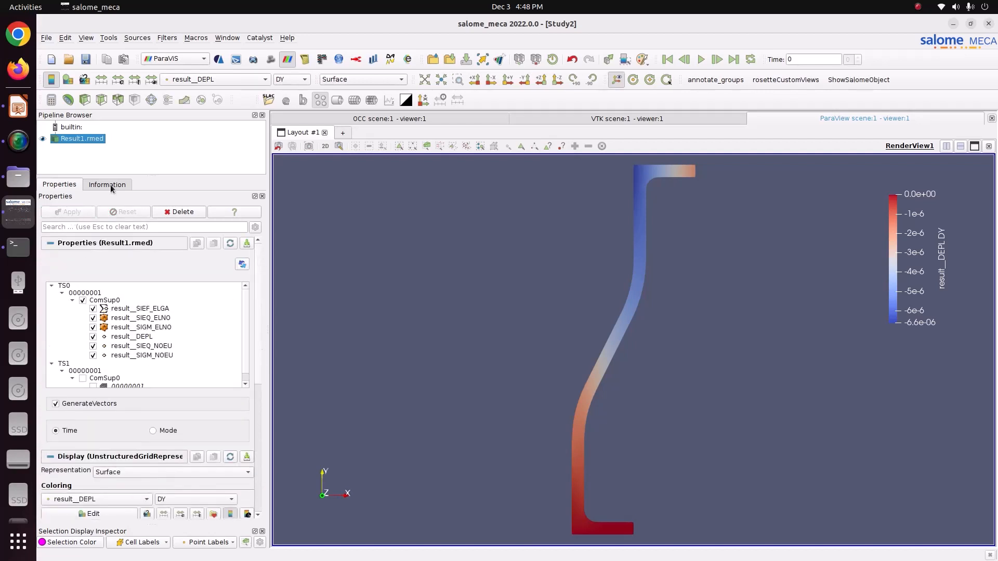
Apply a Warp By Vector filter to Result1.rmed using result__DEPL_Vector with a scale factor of about 2105.
click(185, 99)
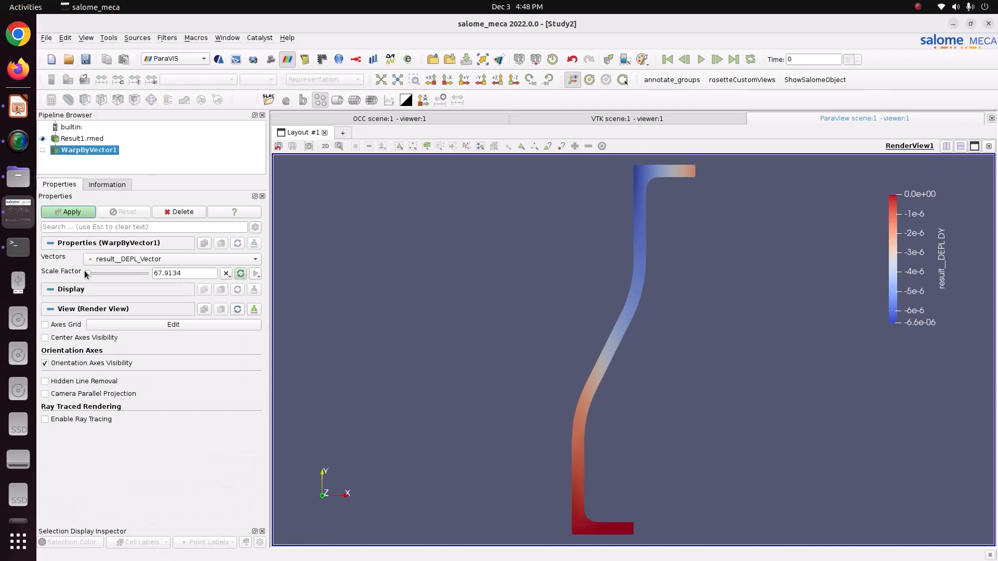
drag(86, 274, 104, 274)
click(86, 211)
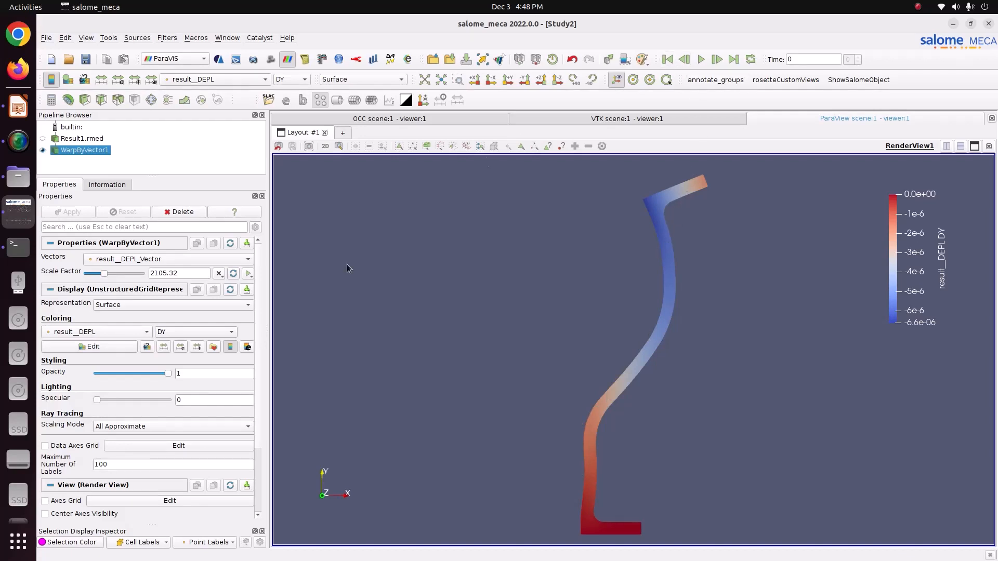
Create a Scale Factor animation track for WarpByVector1 ramping from 0 to 6791.339375 with 10 frames, and play it.
click(247, 273)
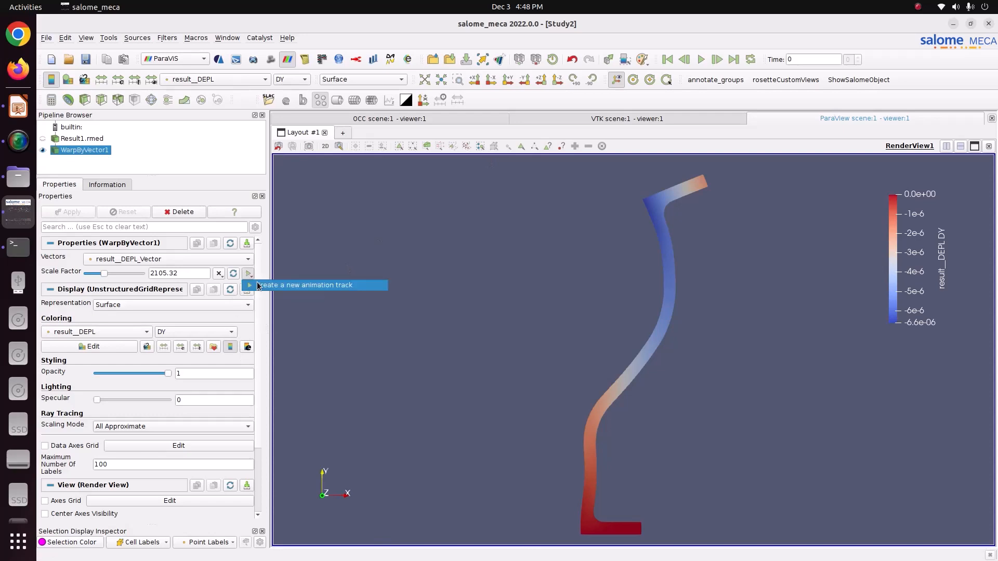
click(281, 286)
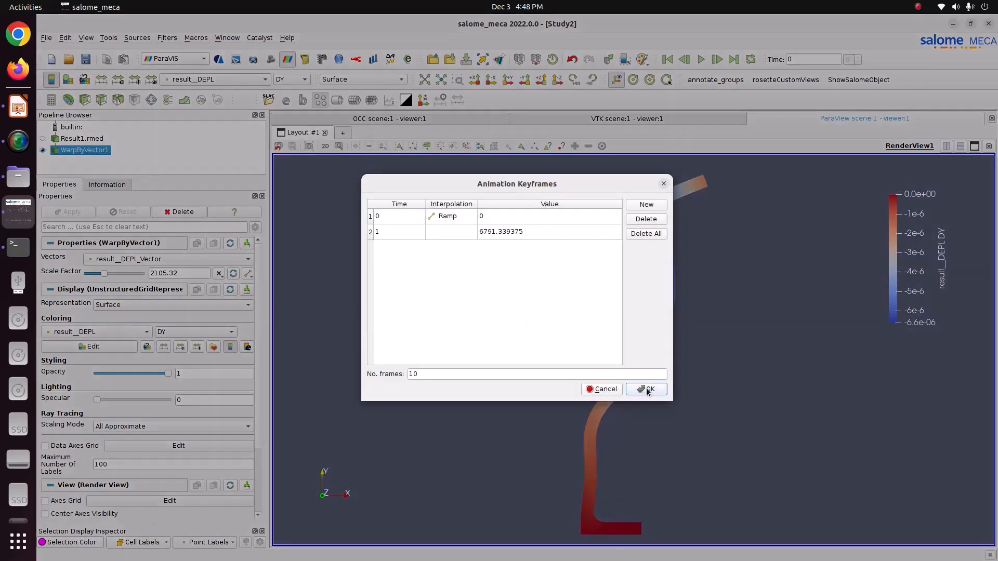
click(646, 389)
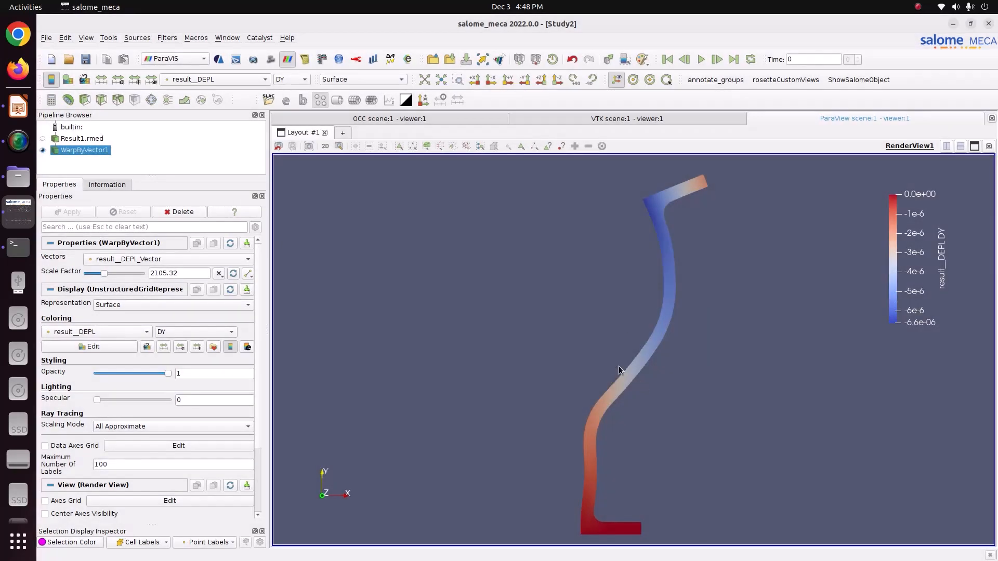
click(700, 60)
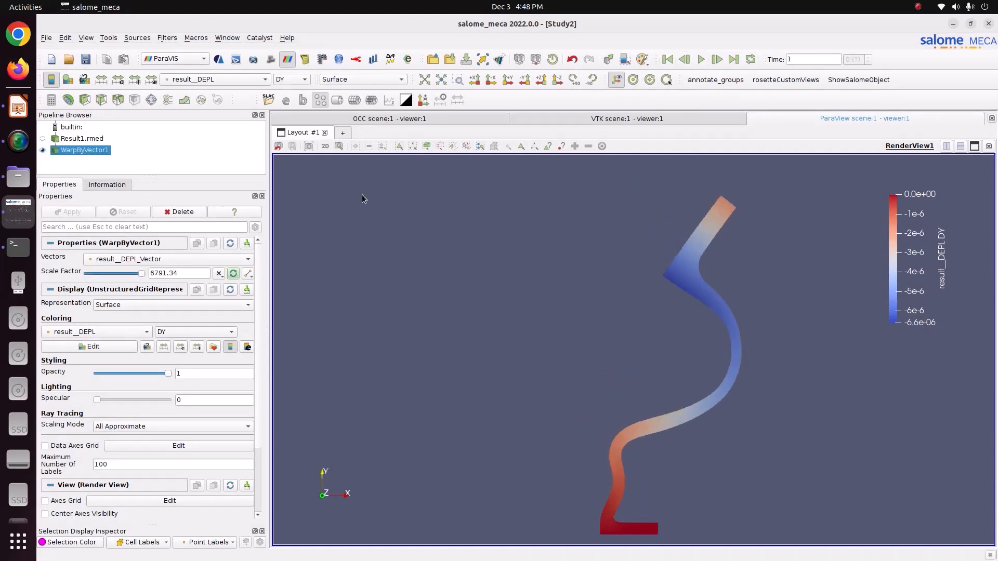
Set the WarpByVector1 scale factor to about 2649, apply it and replay the animation.
drag(145, 275, 108, 276)
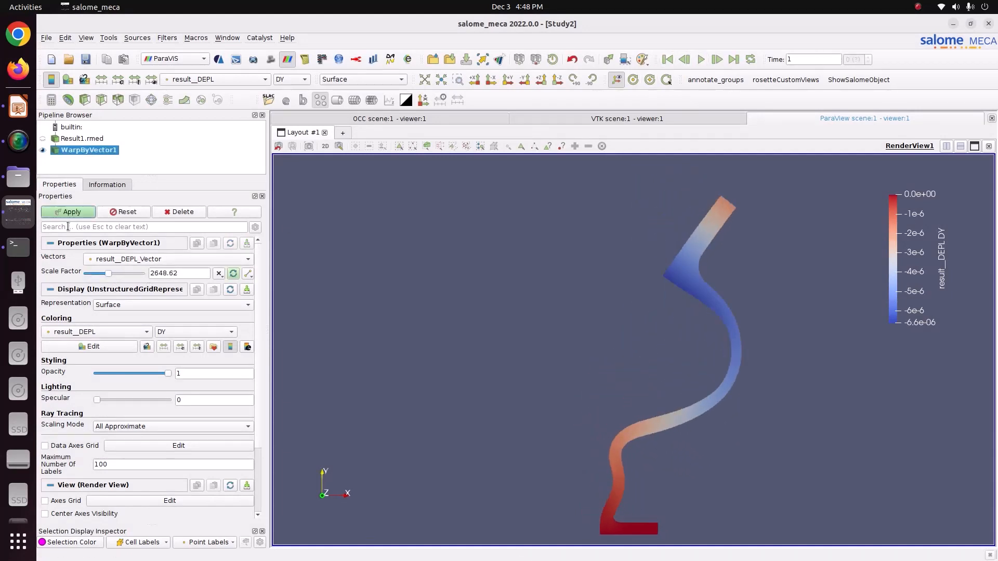
click(68, 212)
click(700, 59)
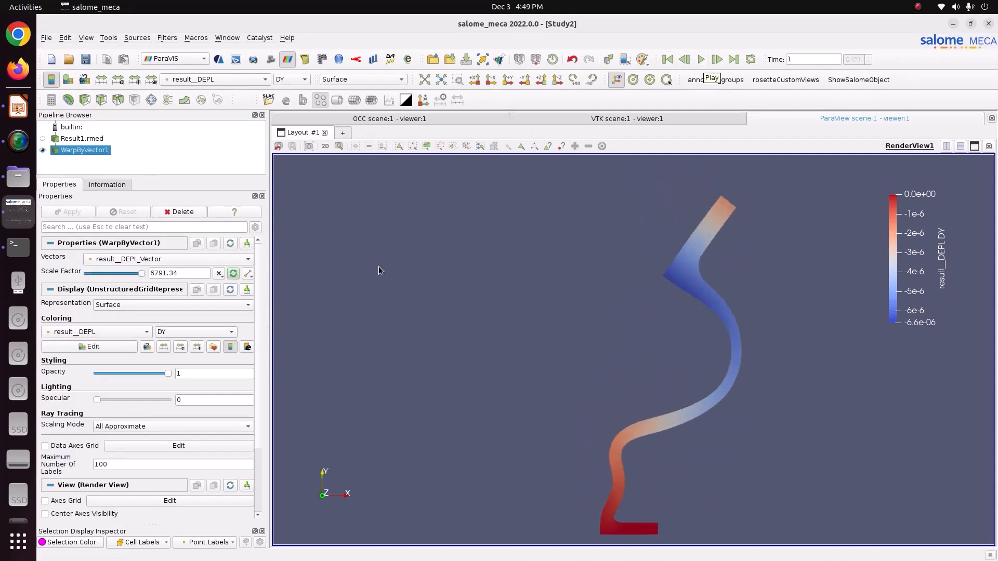
Reduce the WarpByVector1 scale factor to about 815 and apply the change.
click(79, 138)
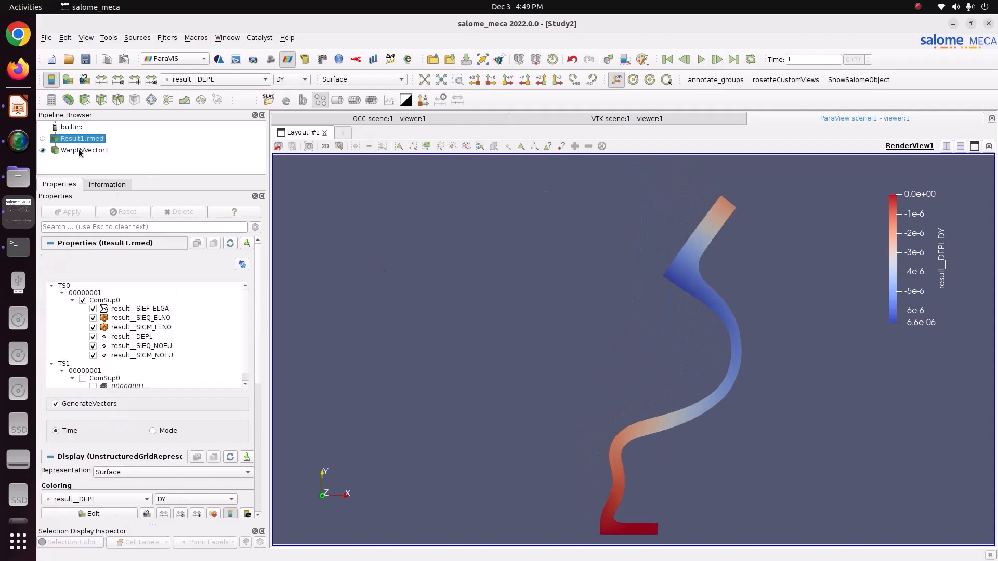
click(79, 149)
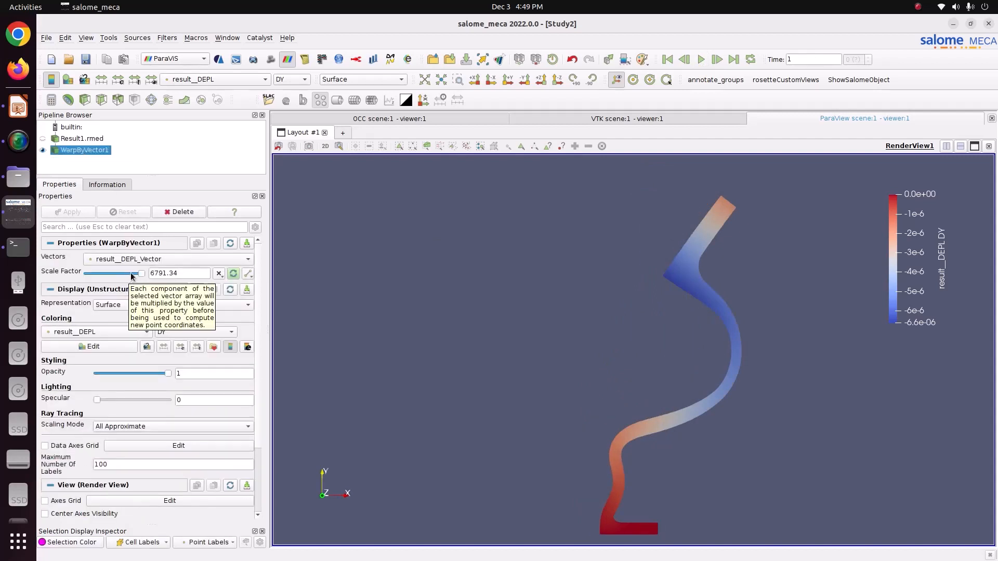
click(112, 274)
click(112, 274)
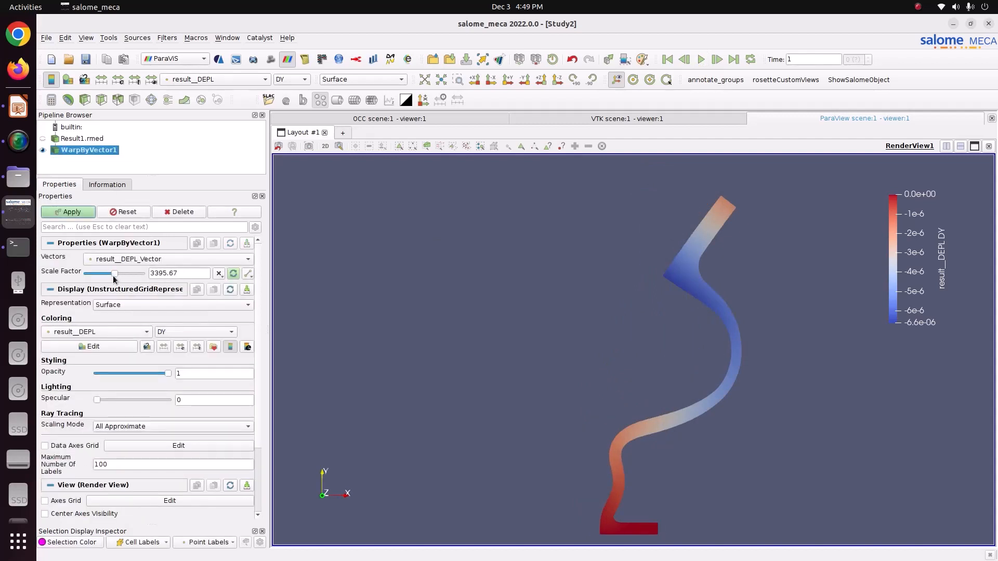
drag(114, 275, 93, 273)
click(75, 212)
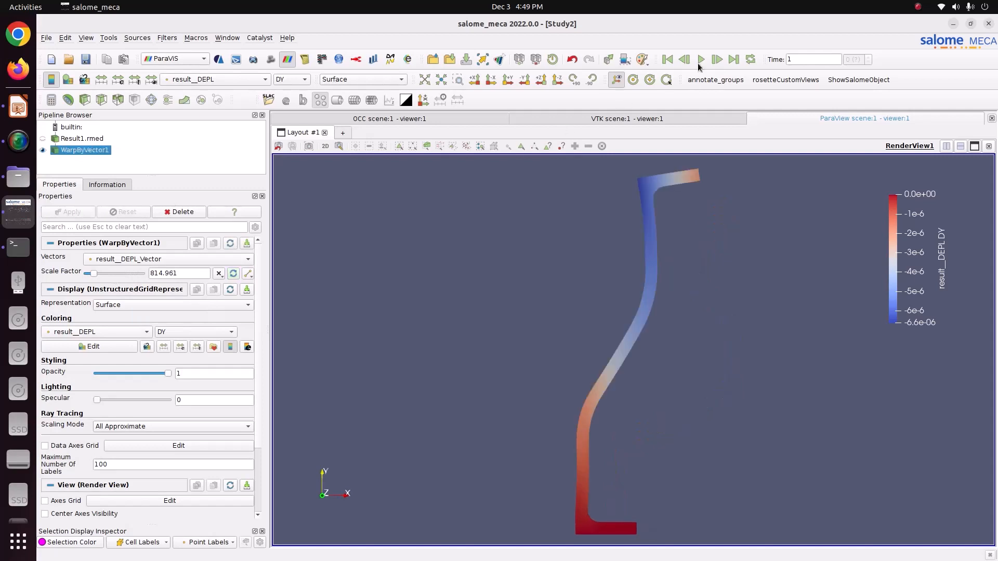
Return the animation to its first frame and apply a WarpByVector1 scale factor of about 1019.
click(667, 59)
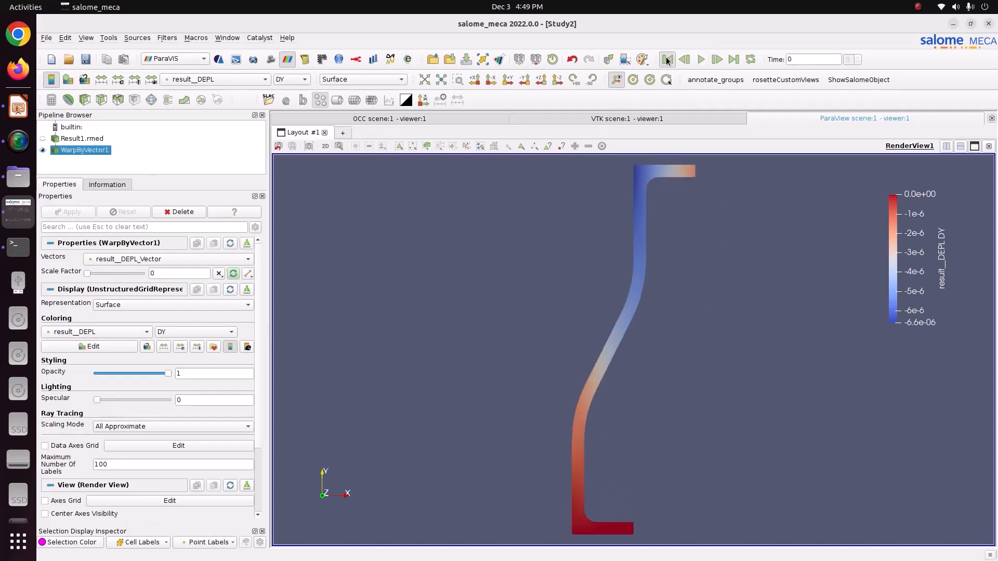
mouse_move(89, 274)
mouse_down()
mouse_move(104, 274)
mouse_move(95, 274)
mouse_up()
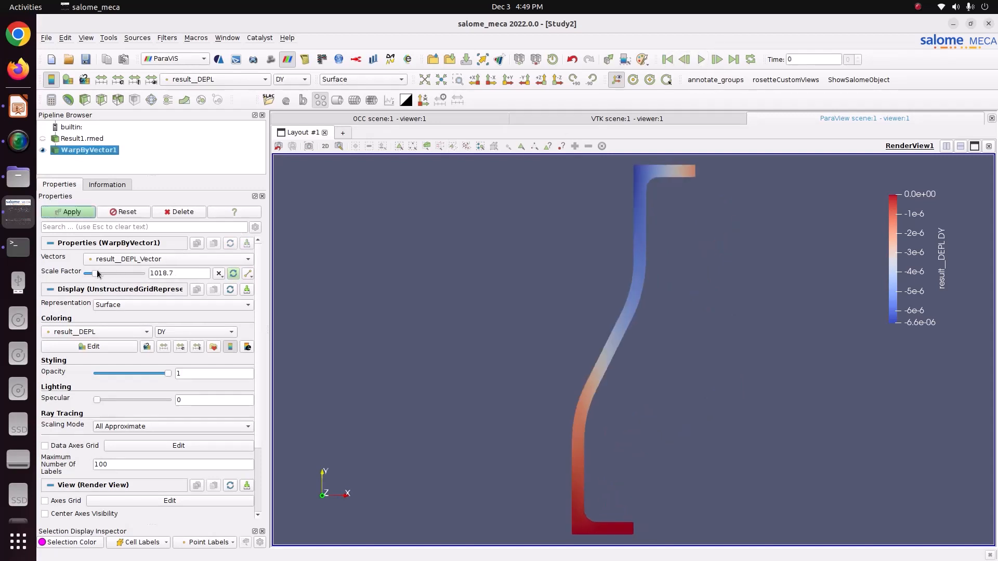
click(76, 213)
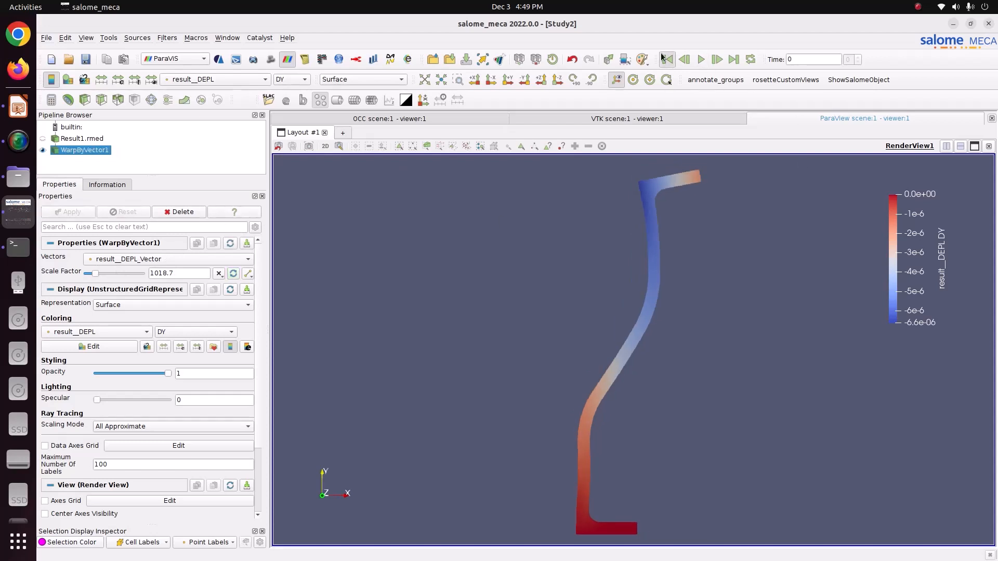
Play the warp animation through and return it to the first frame to view the undeformed reducer profile.
click(695, 60)
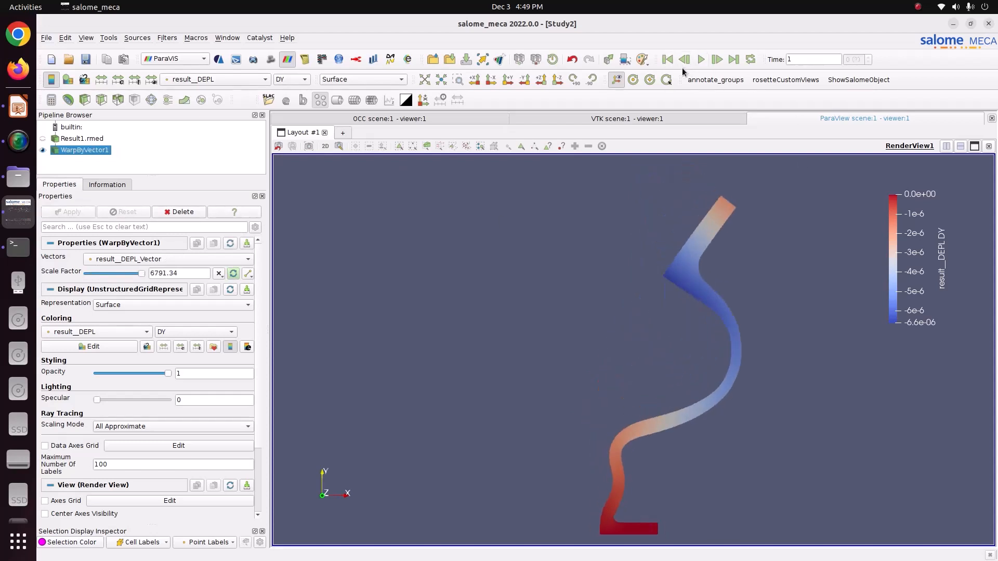
click(667, 63)
drag(632, 303, 632, 290)
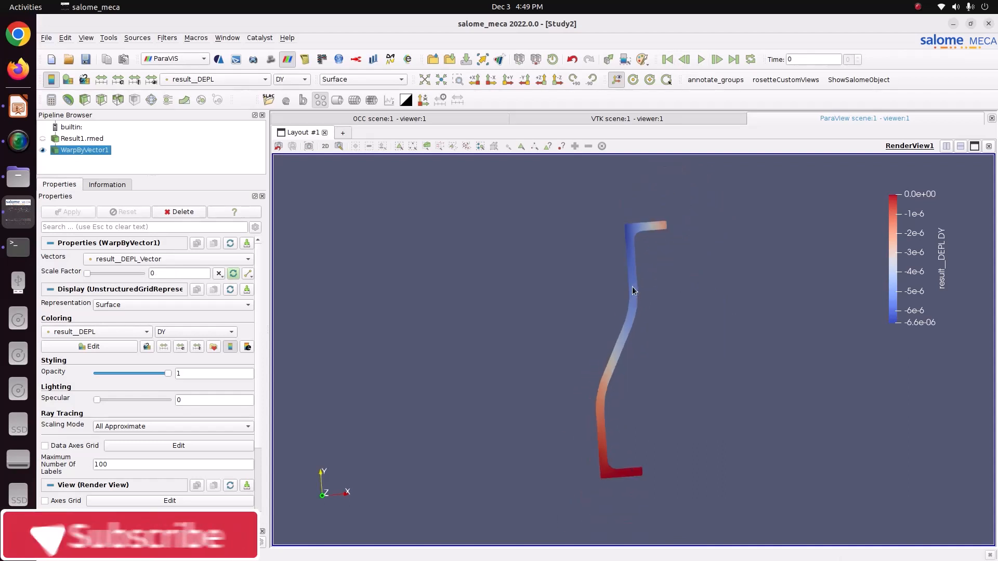